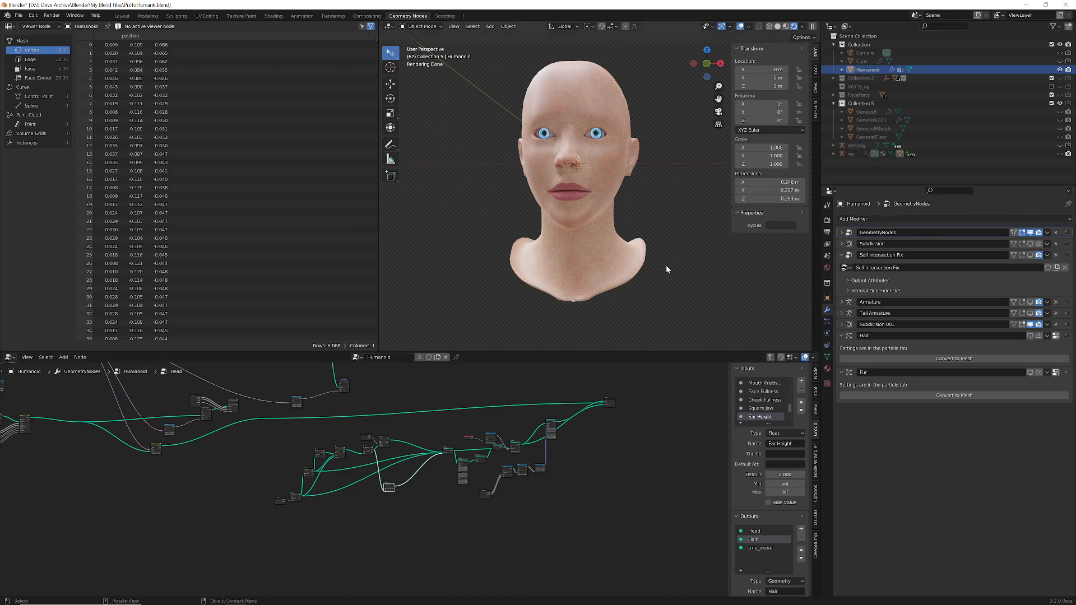
Examine the rendered humanoid head from the front, both profiles and three-quarter angles.
middle_drag(665, 265, 588, 270)
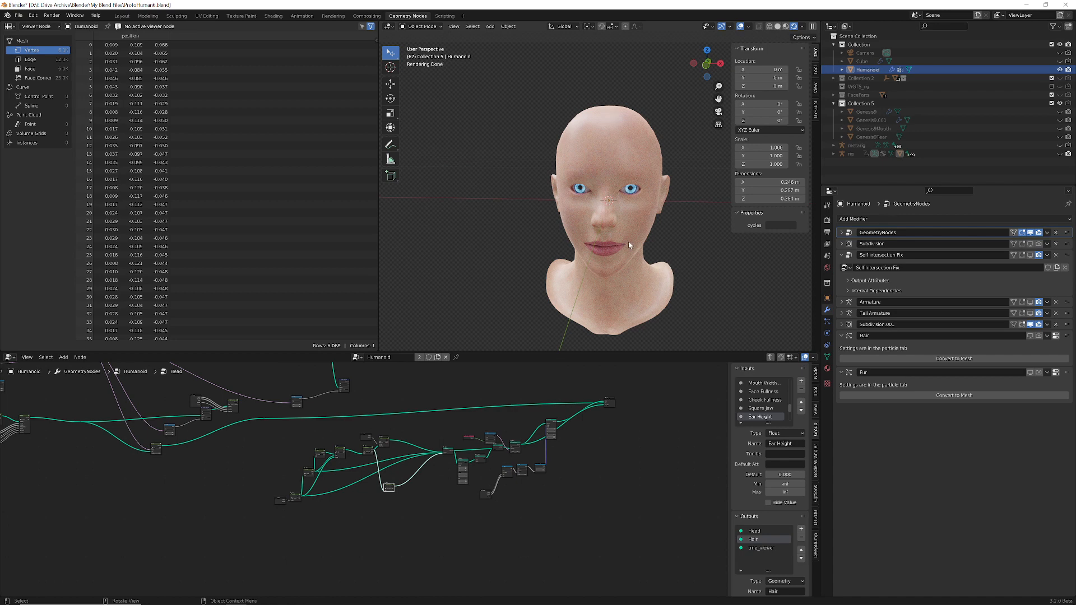
middle_drag(629, 245, 649, 247)
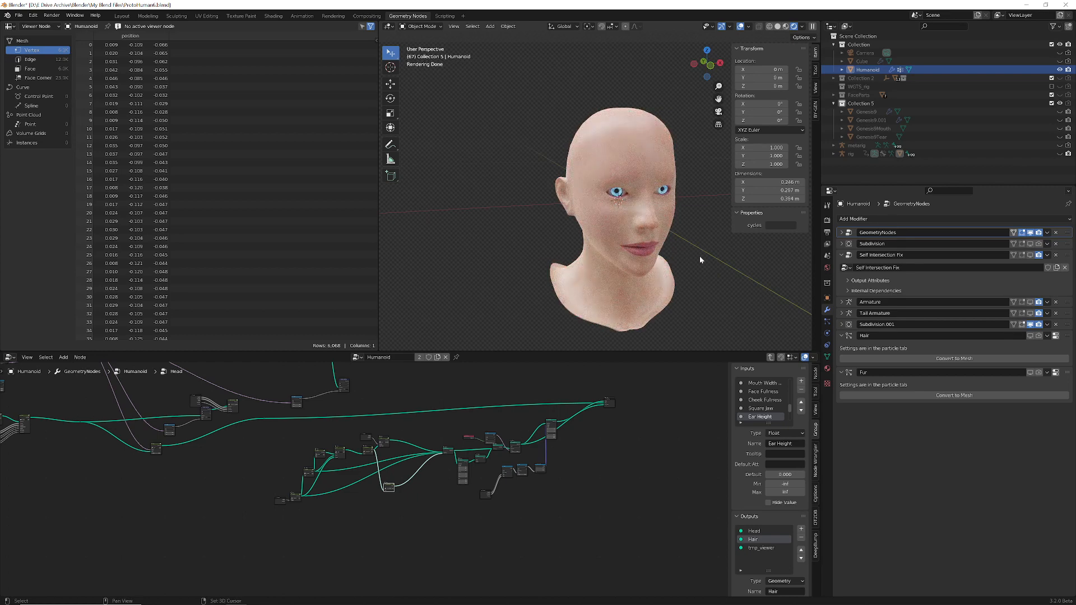
middle_drag(699, 256, 533, 267)
scroll(674, 273, up, 2)
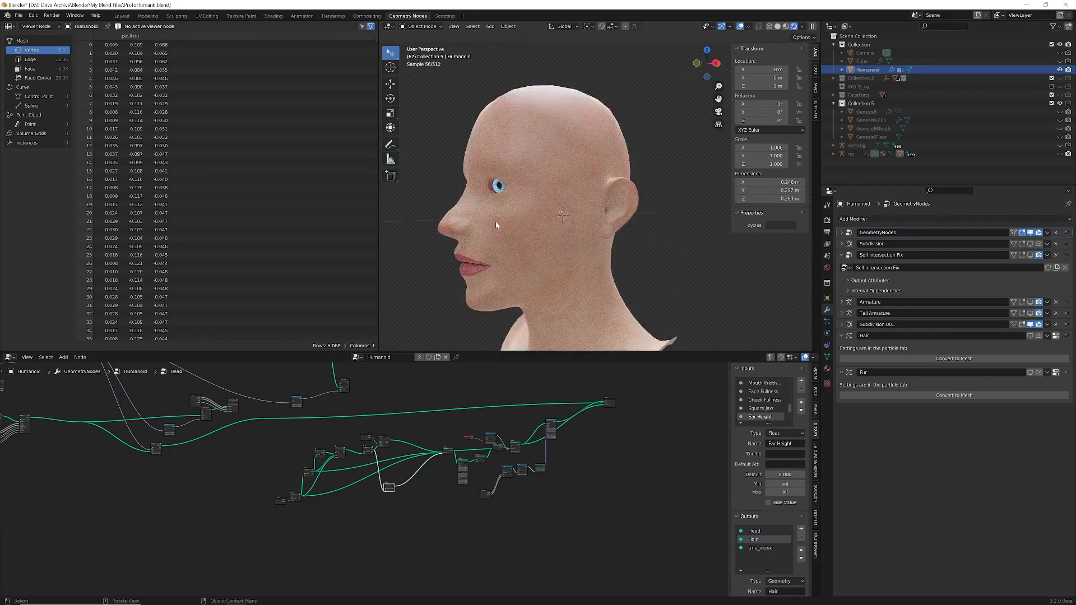
middle_drag(496, 226, 619, 252)
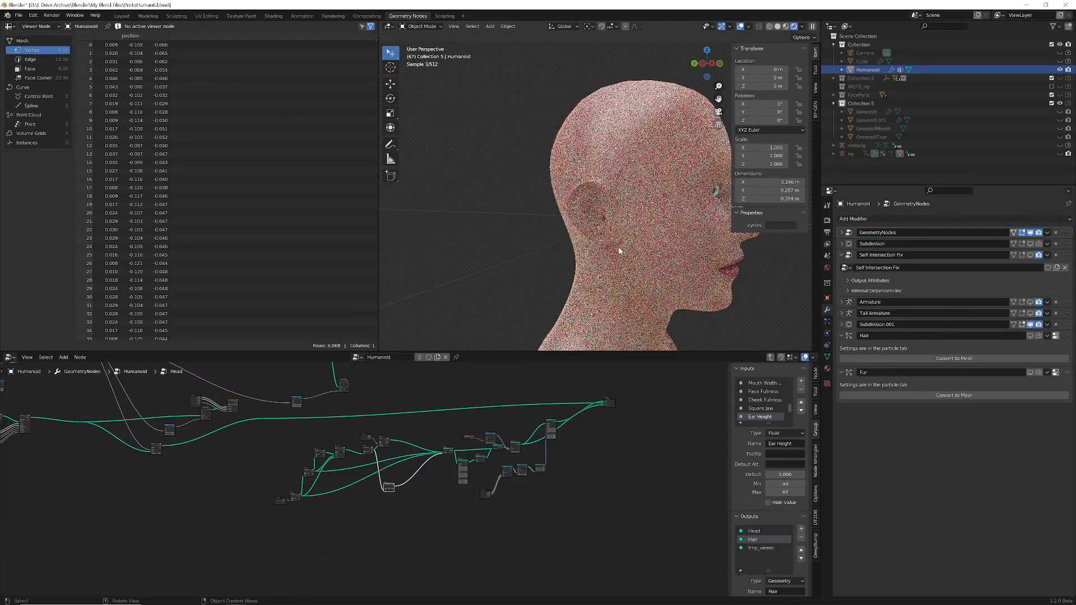
middle_drag(662, 206, 646, 230)
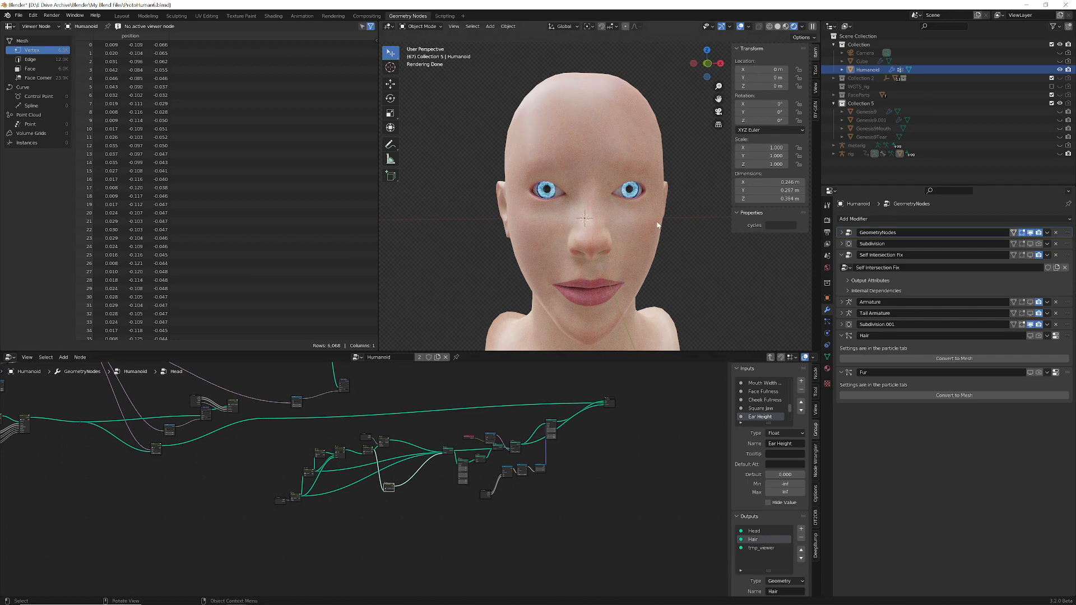
middle_drag(643, 220, 592, 267)
scroll(602, 265, down, 3)
middle_drag(524, 266, 612, 191)
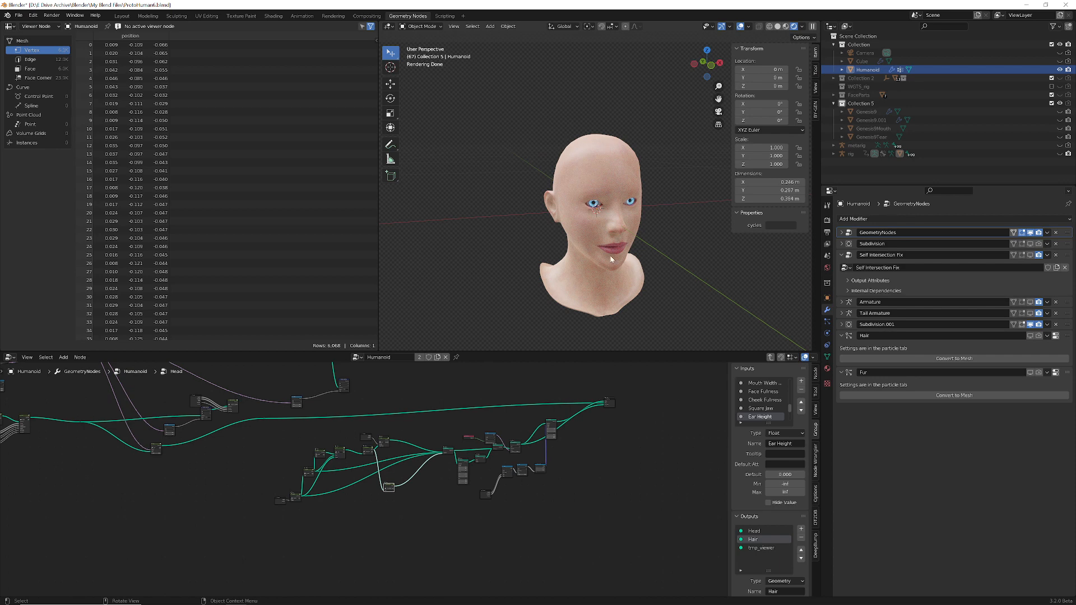
middle_drag(651, 264, 622, 262)
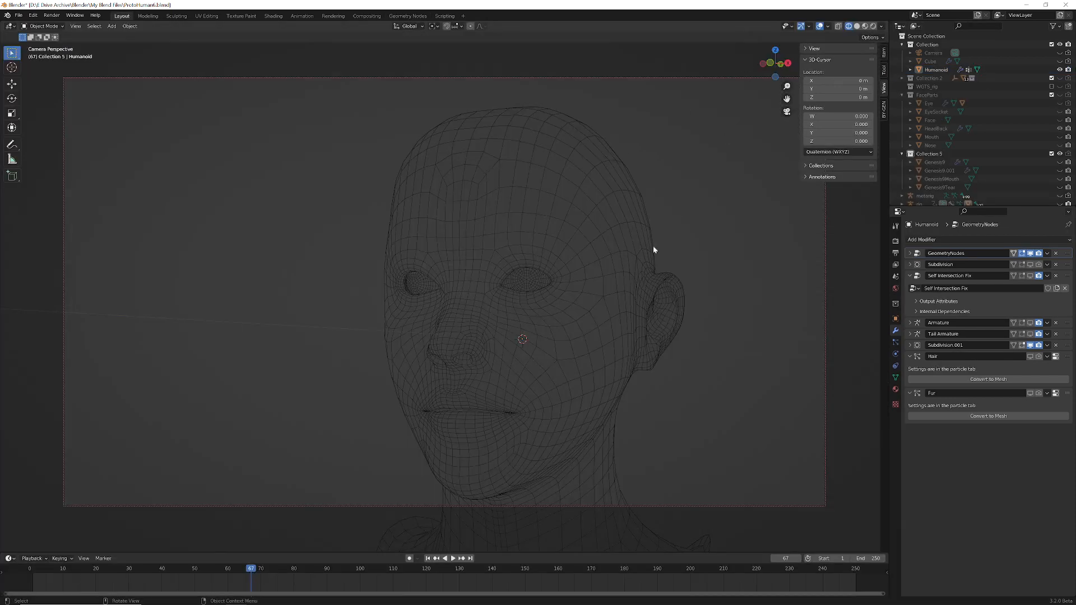
Display the head in rendered shading and inspect its ear, back, face and profiles.
middle_drag(541, 276, 807, 286)
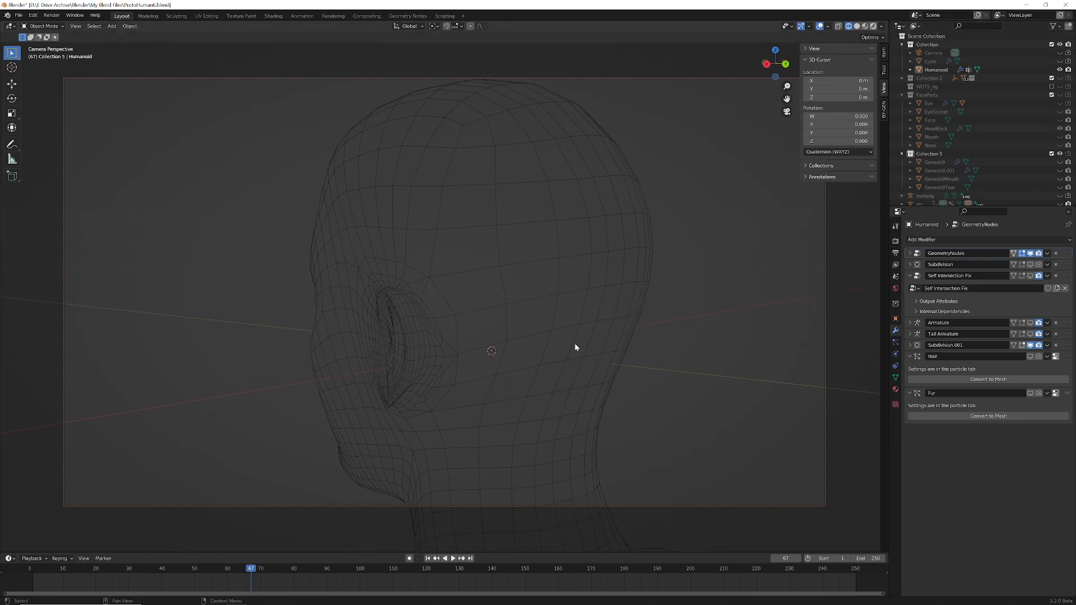
key(shift+z)
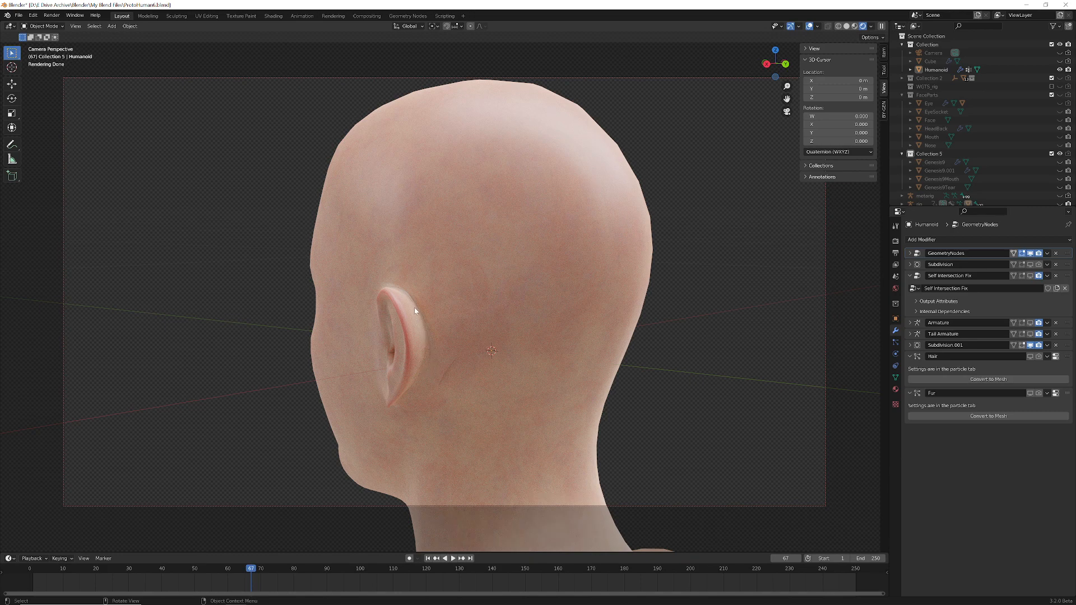
middle_drag(432, 346, 482, 350)
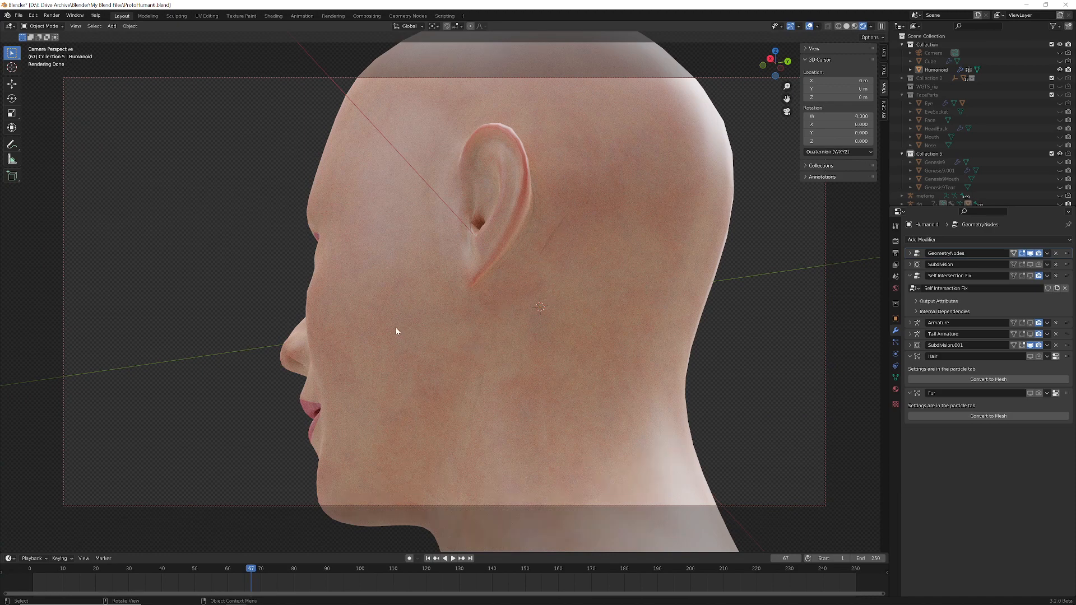
alt+middle_drag(398, 331, 541, 378)
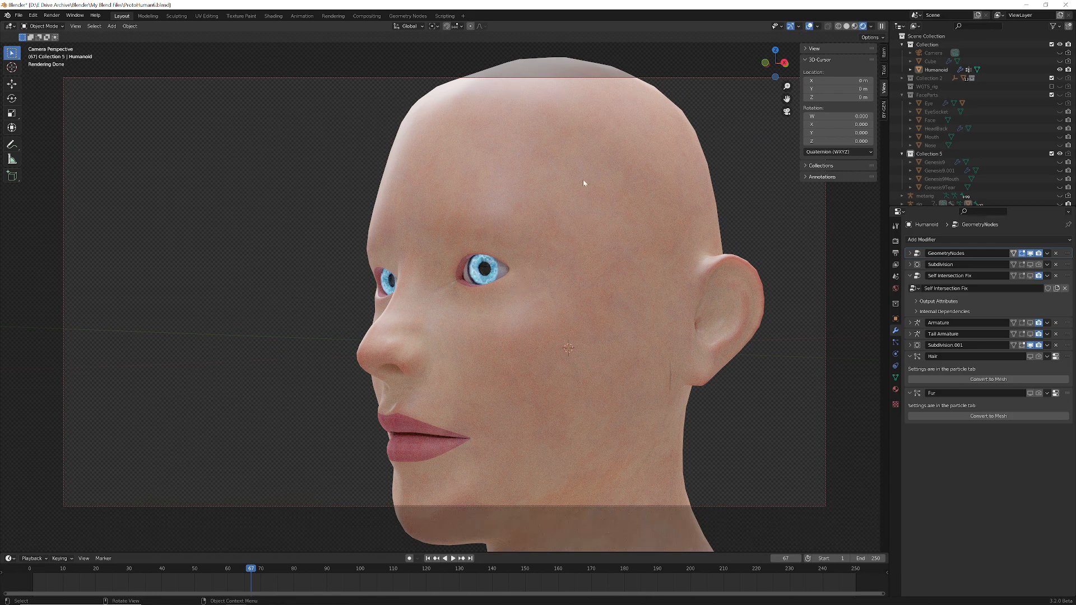
scroll(638, 246, down, 1)
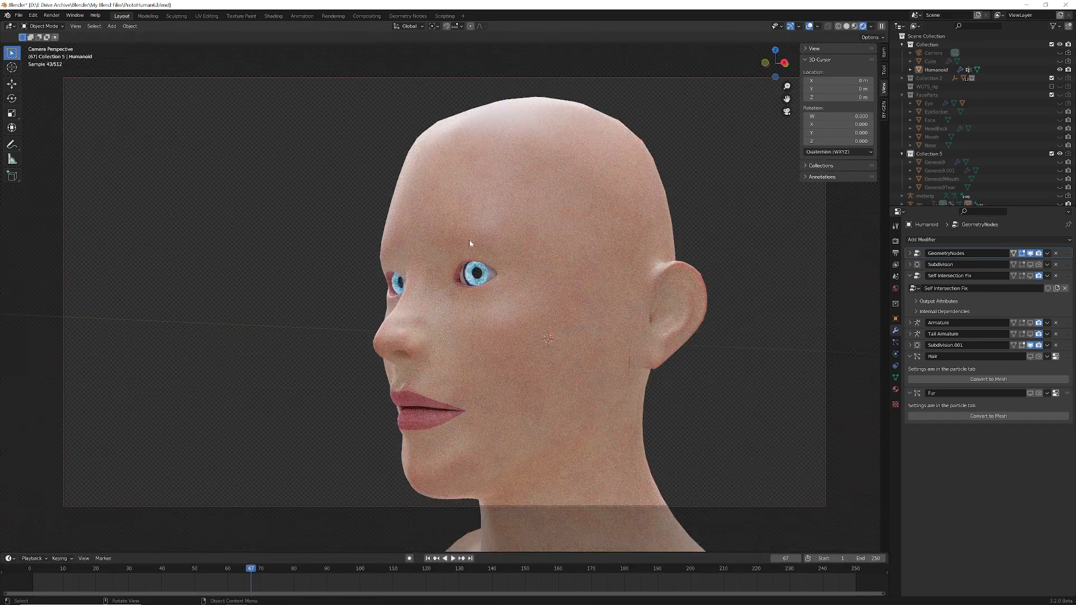
middle_drag(470, 243, 528, 248)
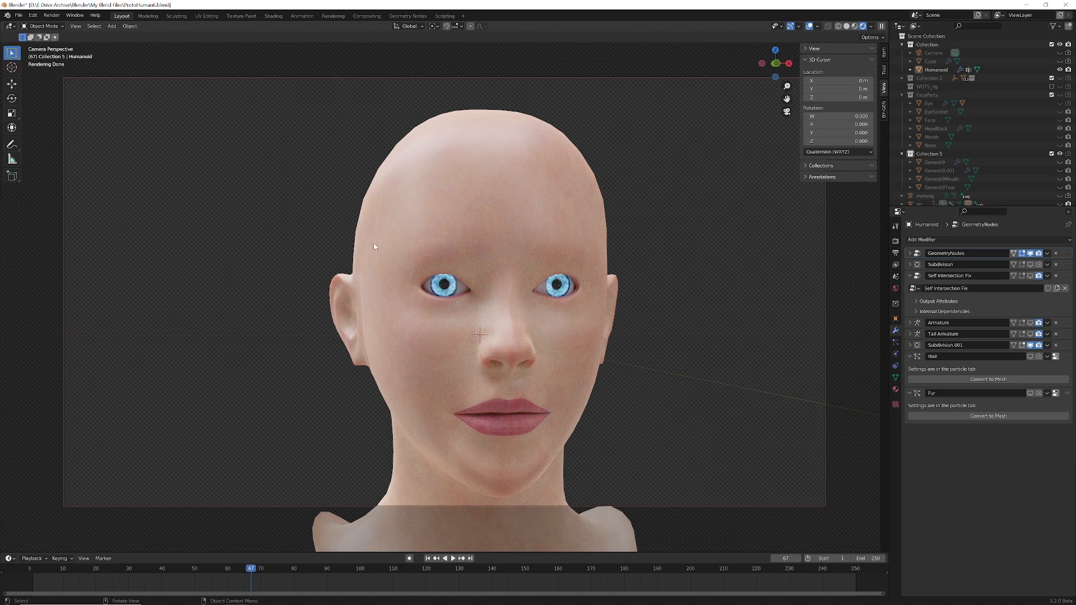
middle_drag(542, 236, 381, 203)
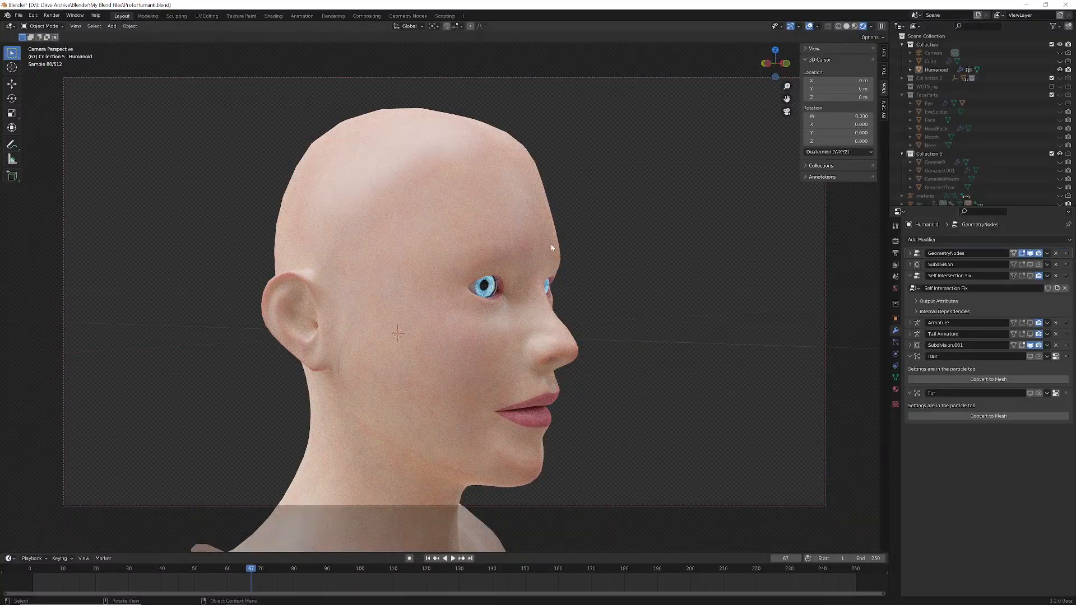
middle_drag(552, 247, 488, 305)
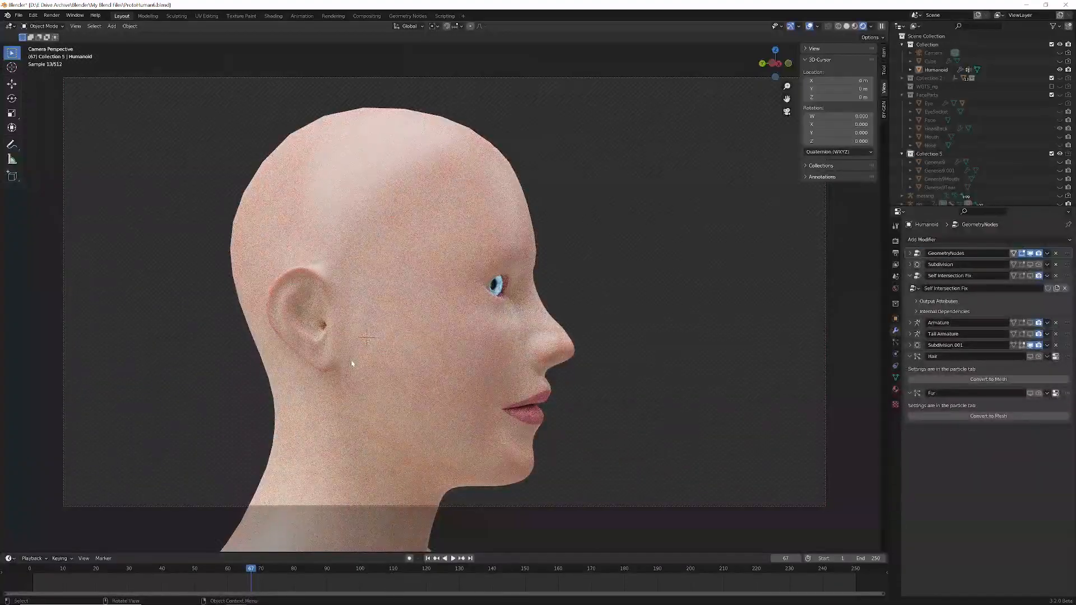
middle_drag(480, 353, 386, 348)
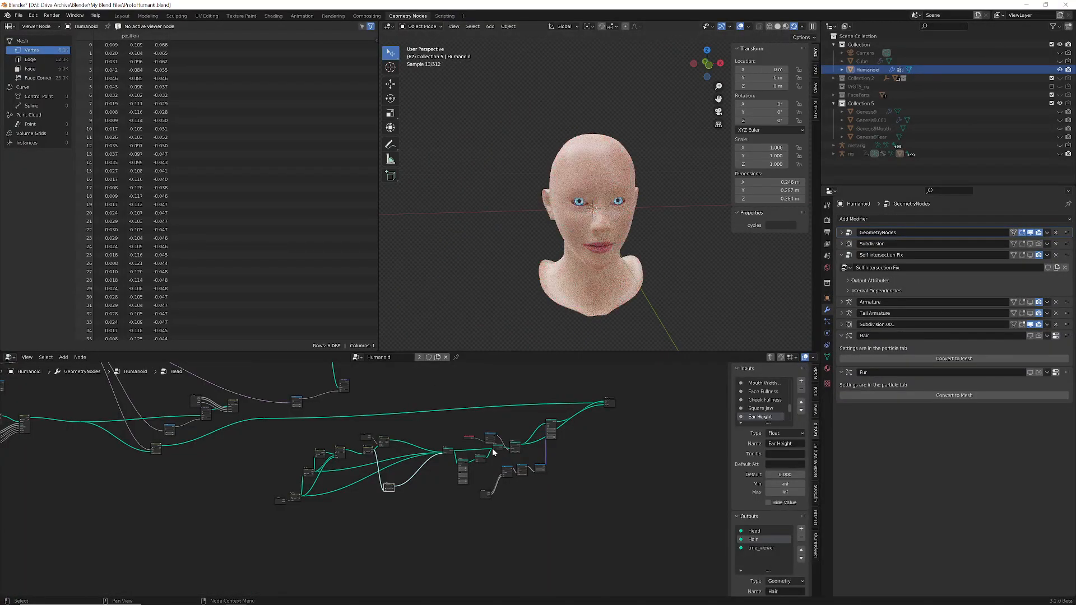
Look over the Head group's node chain, from the face-part groups through the join to the final merge.
scroll(648, 454, up, 2)
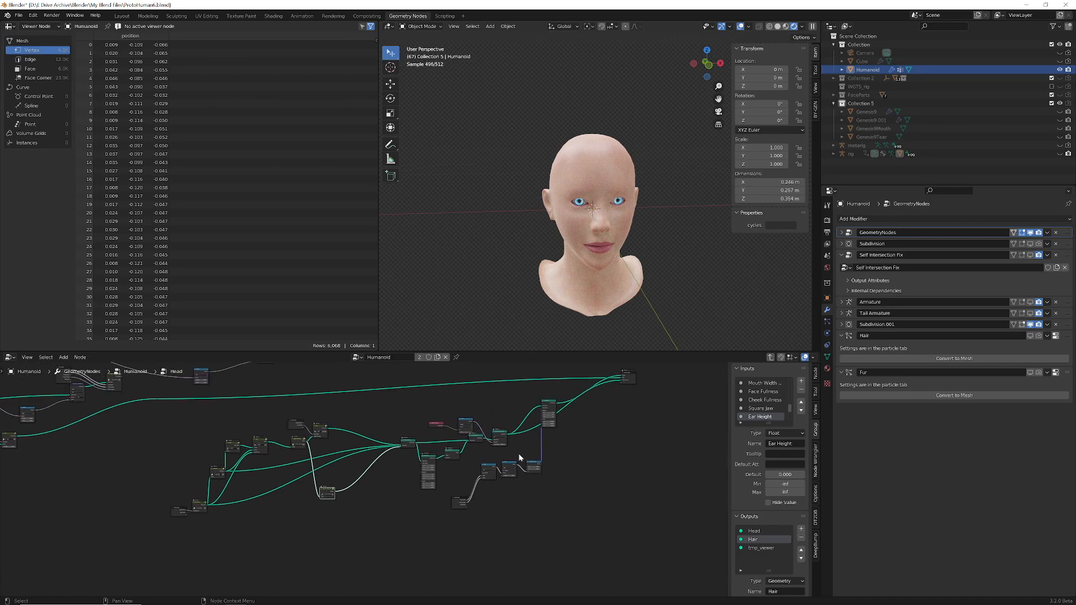
drag(188, 419, 612, 547)
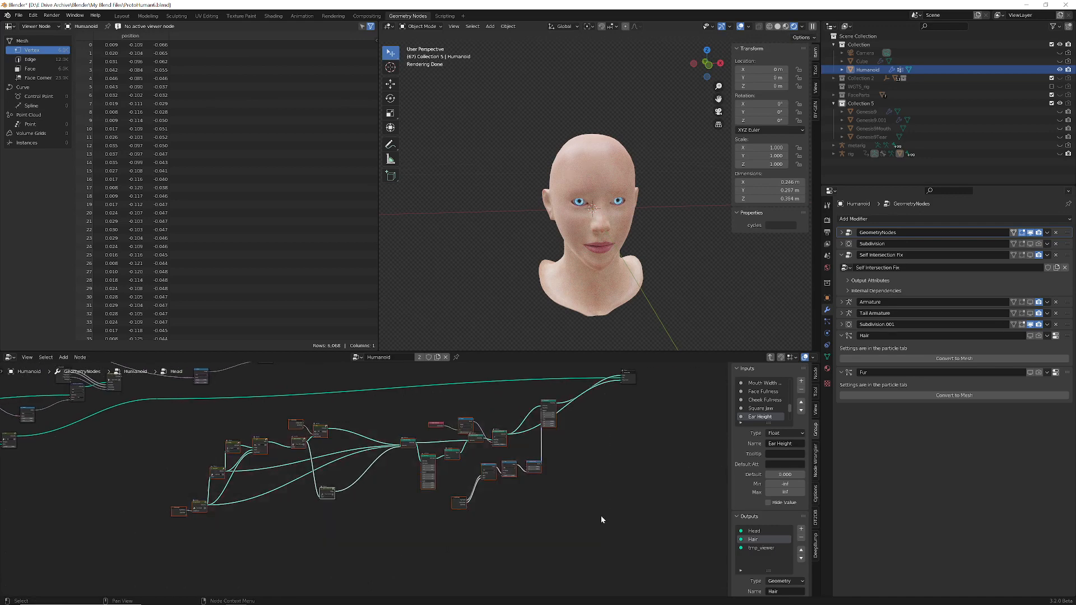
middle_drag(595, 412, 513, 429)
scroll(512, 427, up, 2)
scroll(511, 426, up, 1)
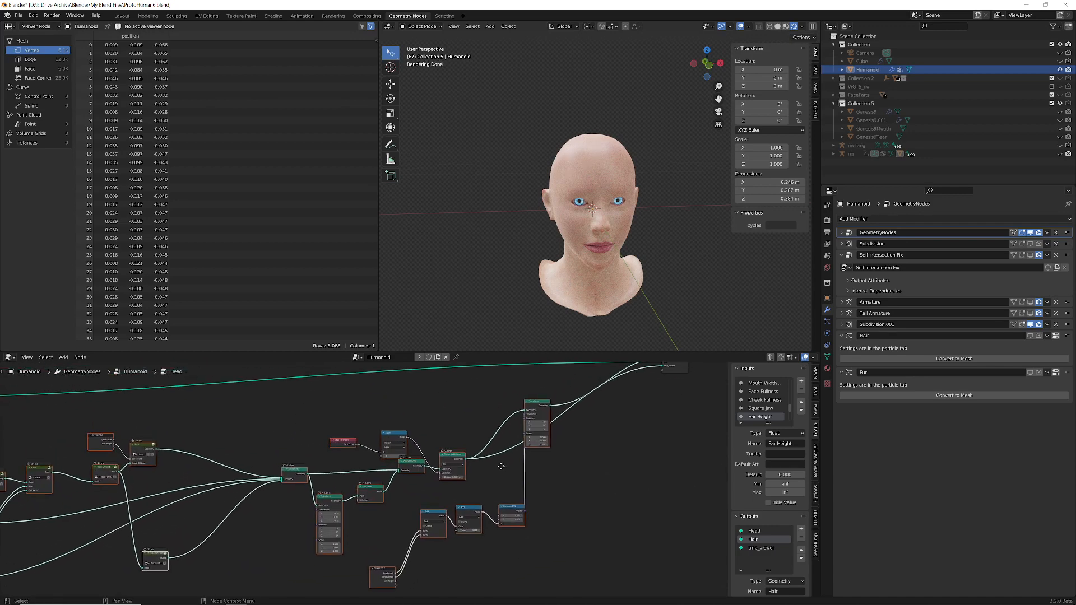
click(454, 459)
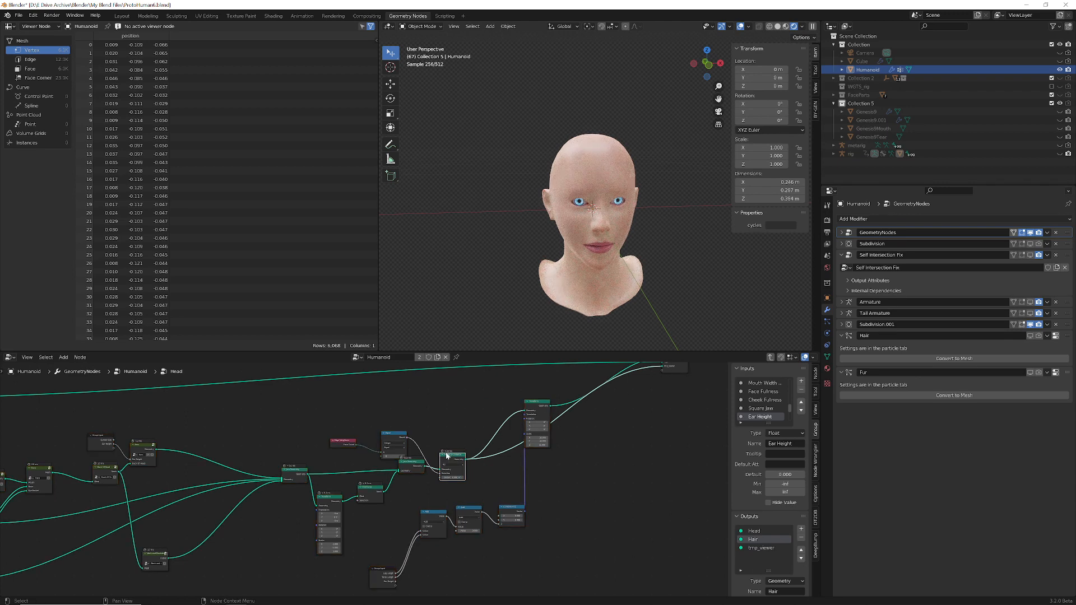
middle_drag(409, 441, 561, 415)
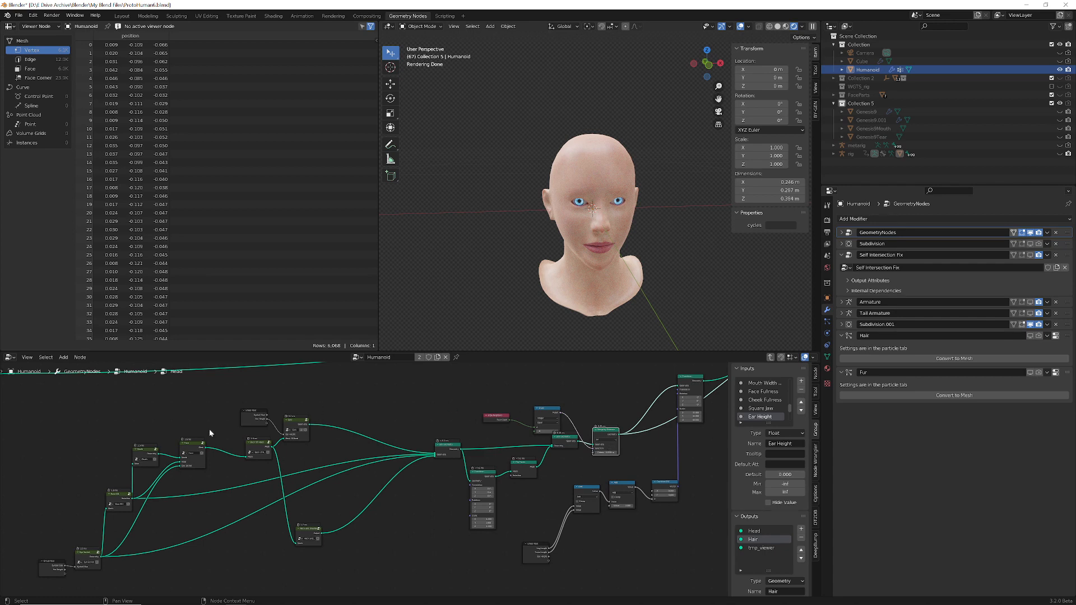
middle_drag(209, 428, 362, 472)
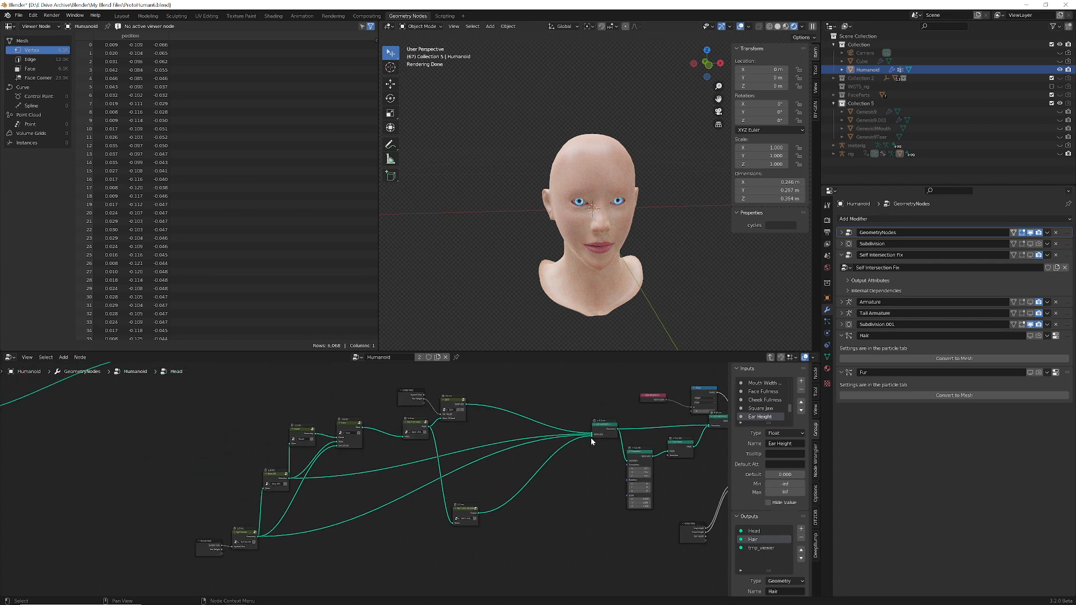
middle_drag(591, 438, 426, 449)
click(440, 434)
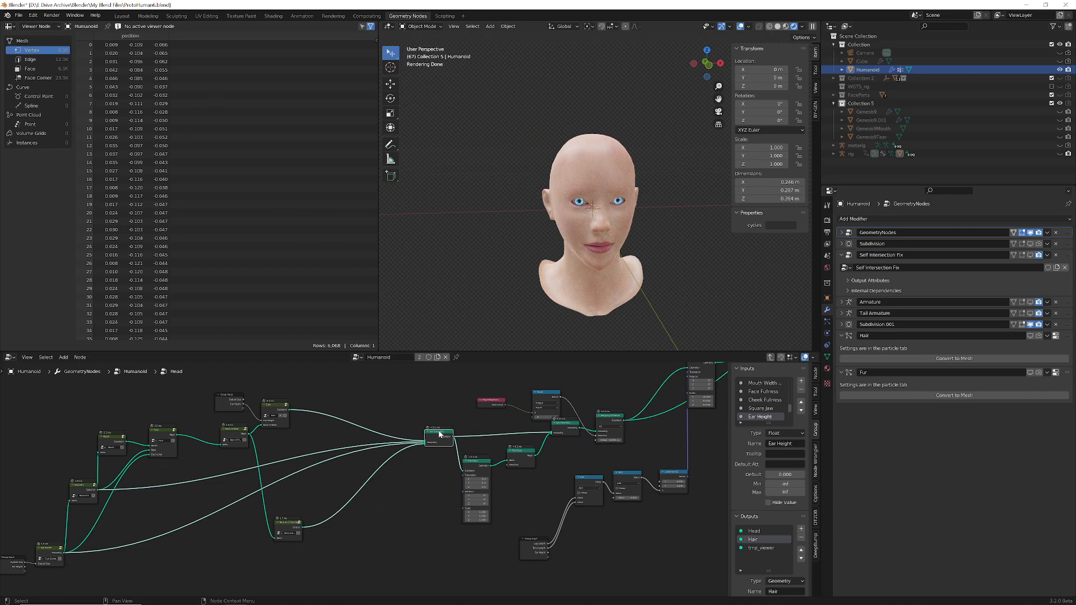
Mute the node that joins the mirrored half of the head and inspect the single half from the side.
click(568, 428)
key(m)
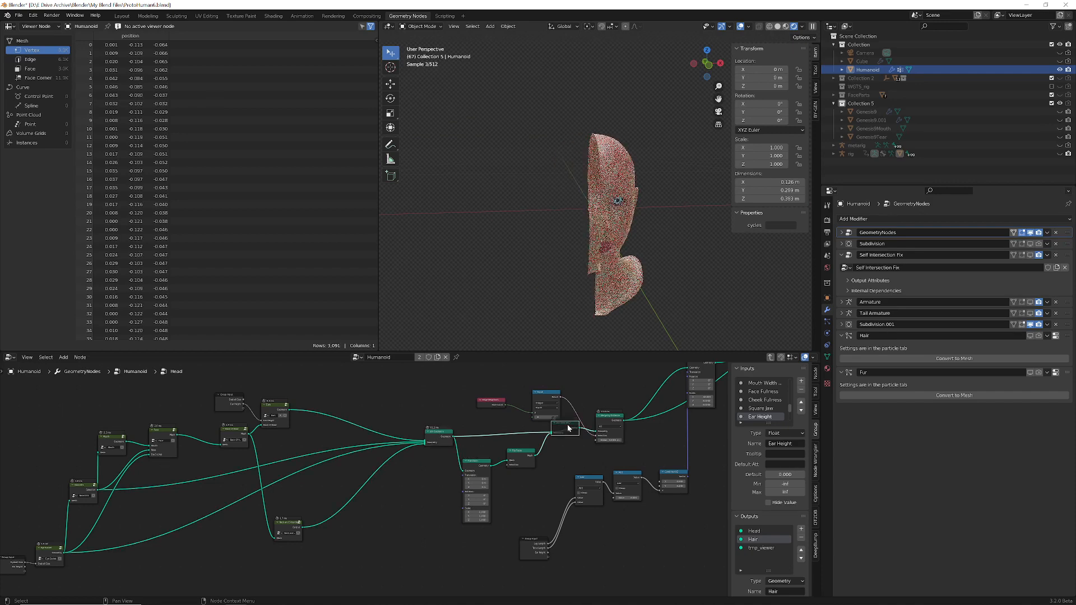
middle_drag(615, 294, 684, 270)
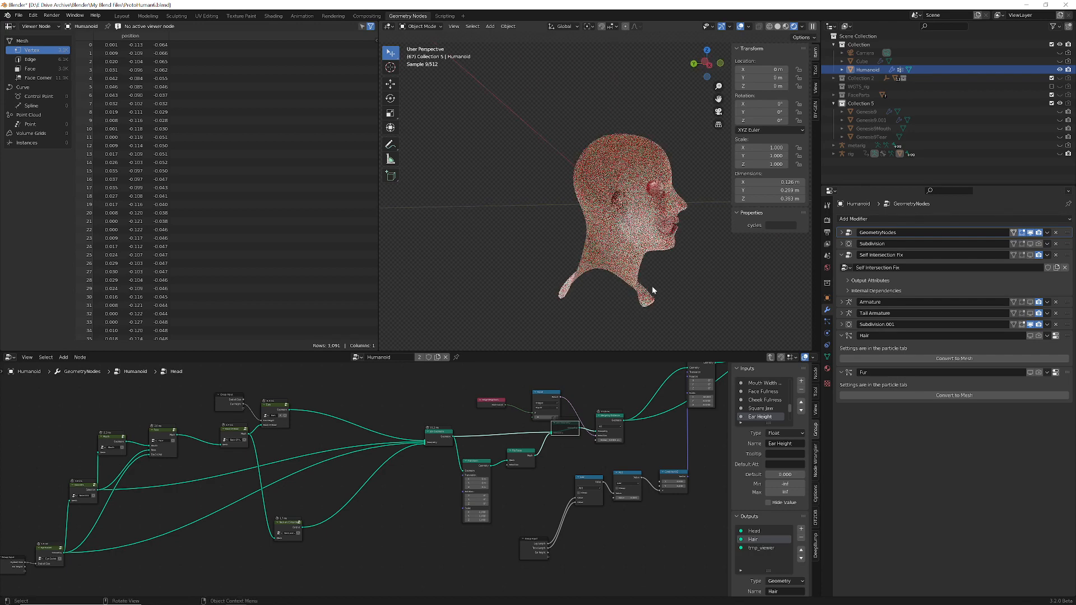
scroll(651, 285, up, 4)
middle_drag(700, 303, 632, 205)
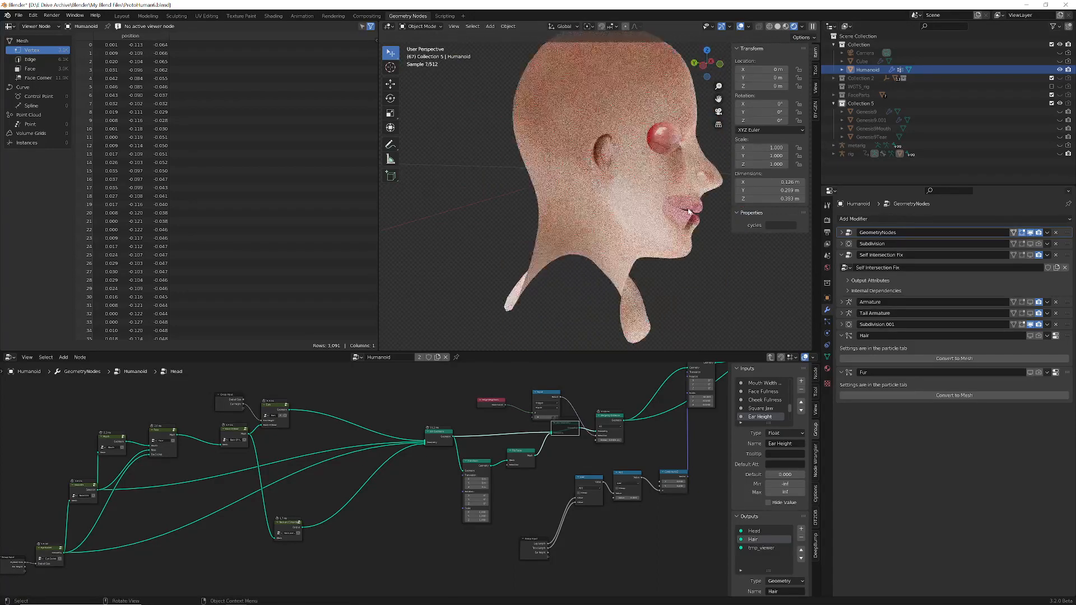
middle_drag(710, 254, 703, 276)
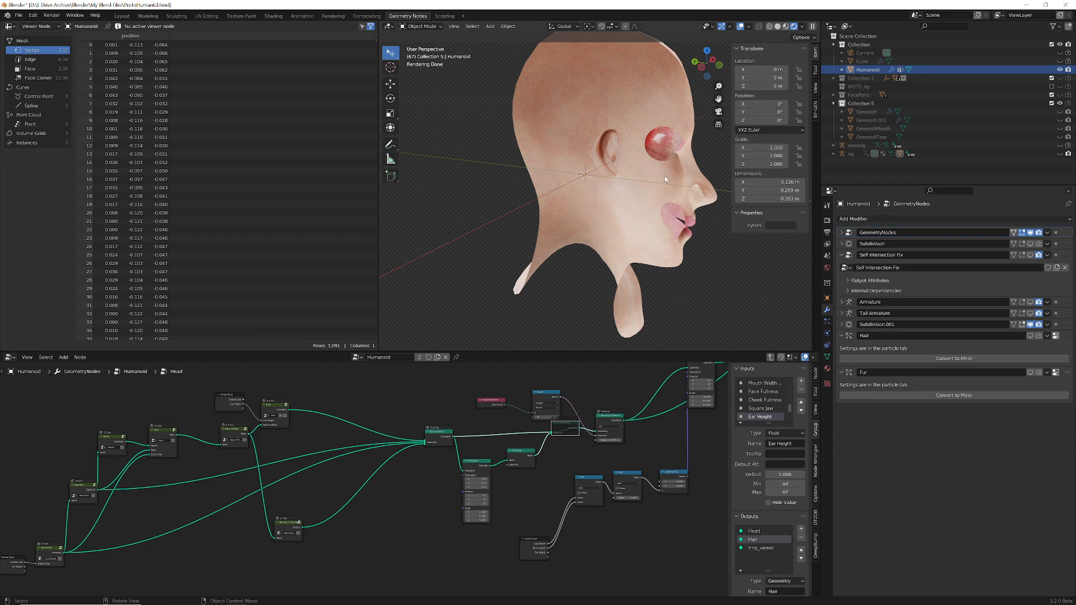
middle_drag(681, 199, 620, 293)
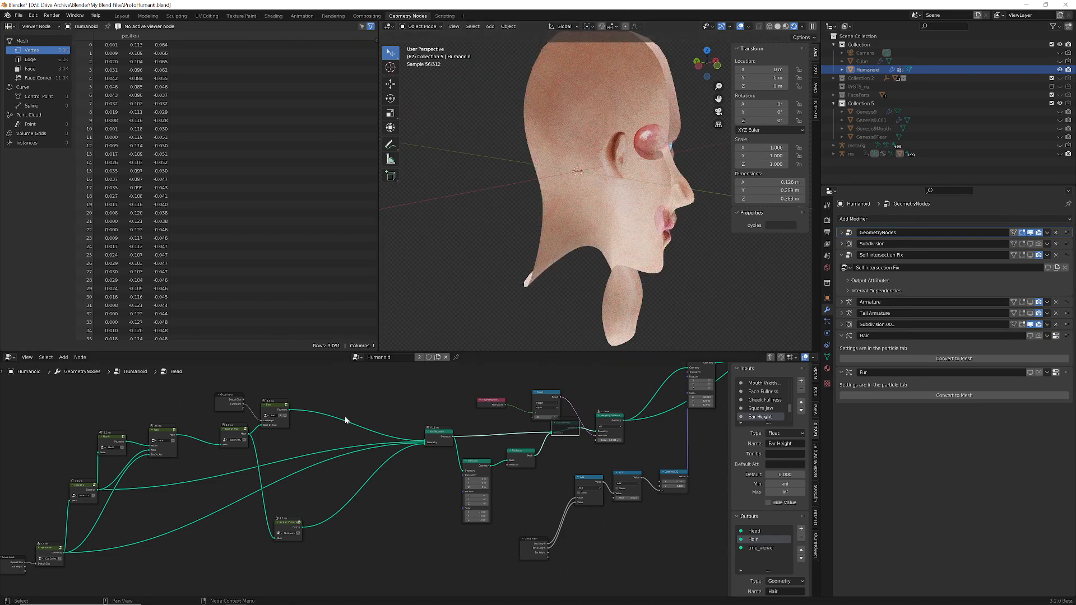
Preview the output of the Eye Socket node group in the Head tree and inspect the eye up close.
middle_drag(358, 411, 480, 448)
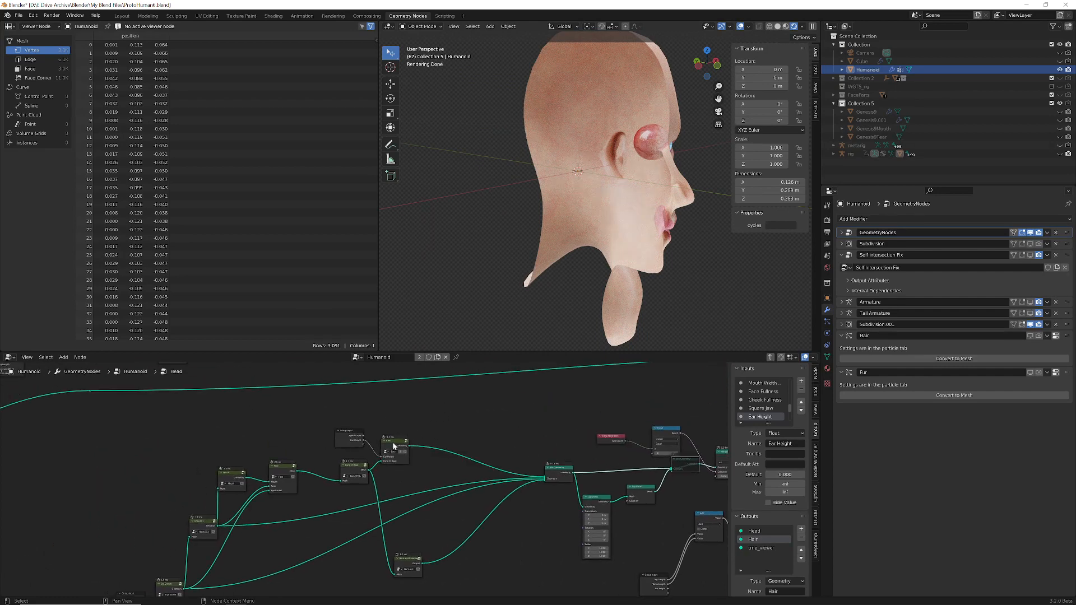
middle_drag(278, 534, 420, 481)
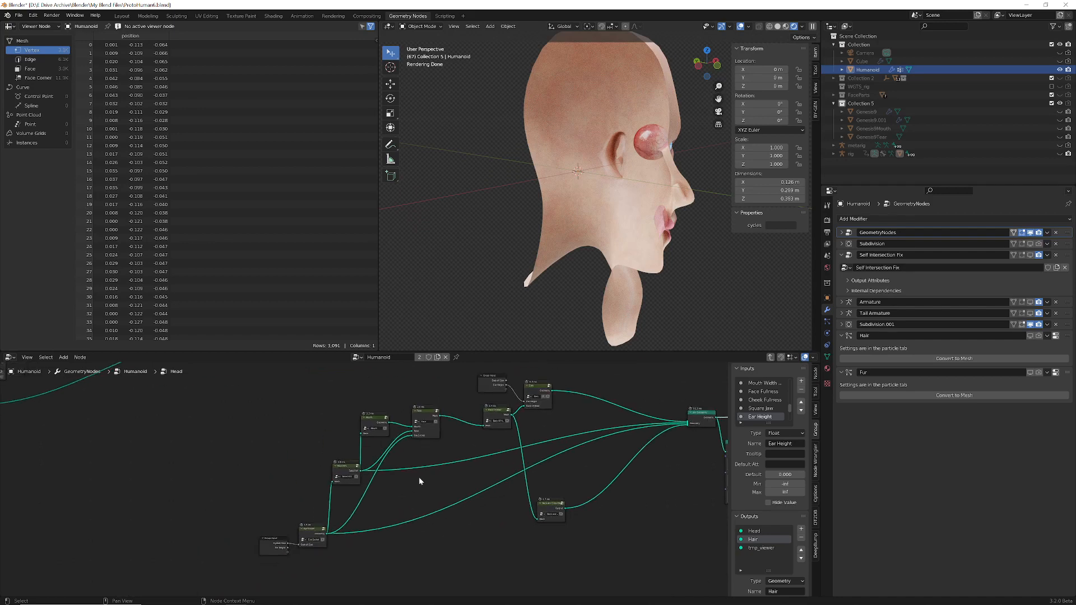
ctrl+shift+click(311, 531)
middle_drag(665, 252, 634, 280)
scroll(623, 271, up, 5)
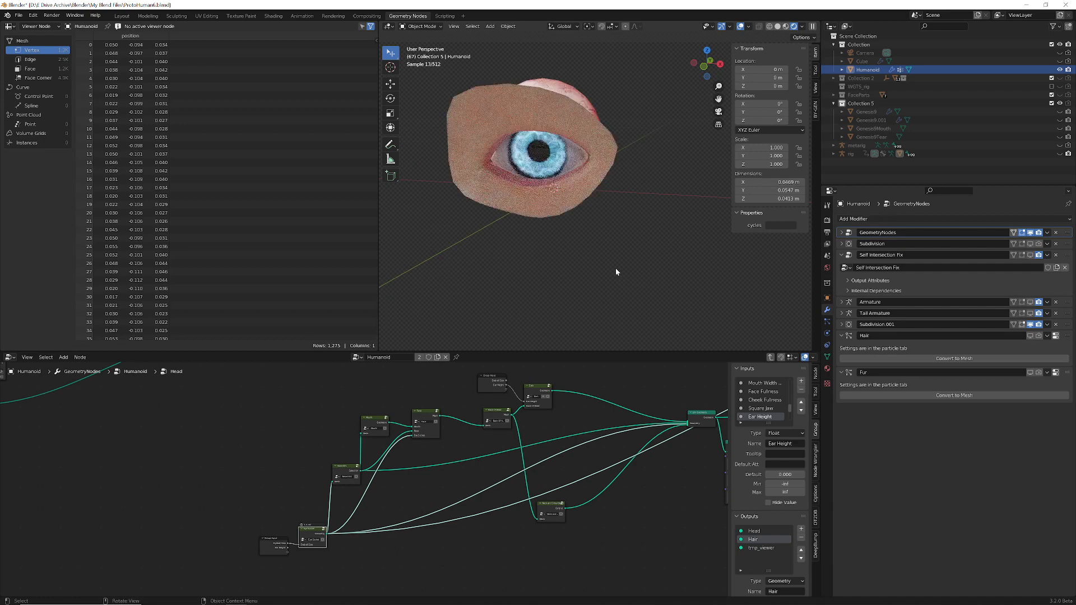
middle_drag(573, 234, 567, 222)
middle_drag(623, 246, 628, 254)
shift+middle_drag(610, 215, 631, 250)
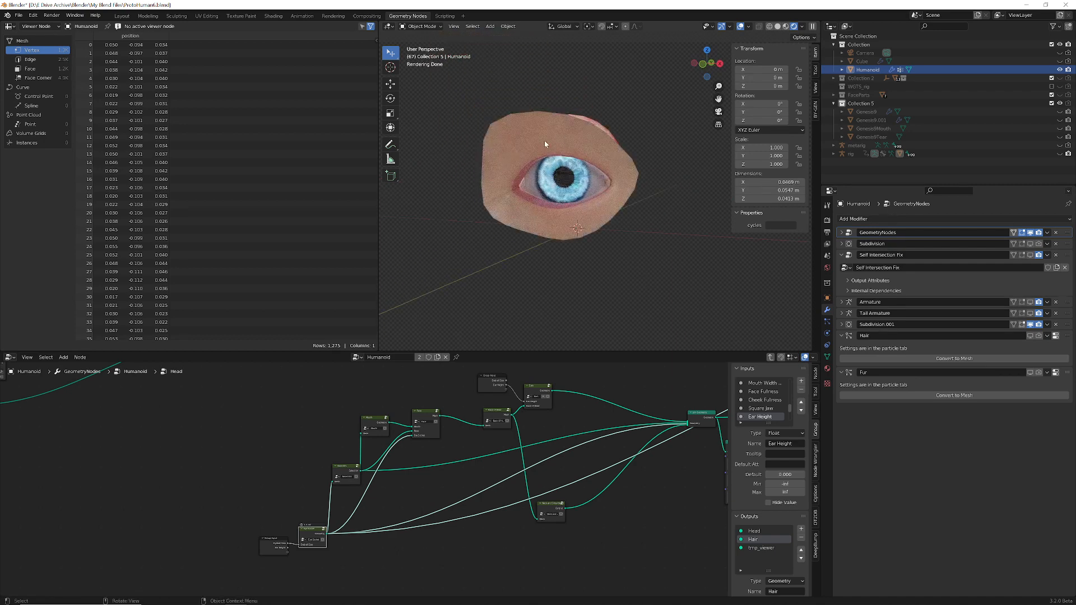
Open the Eye Socket node group and preview the output of its starting Curve Circle node.
click(323, 530)
scroll(350, 515, down, 4)
middle_drag(355, 512, 561, 514)
middle_drag(244, 504, 362, 517)
scroll(362, 517, up, 9)
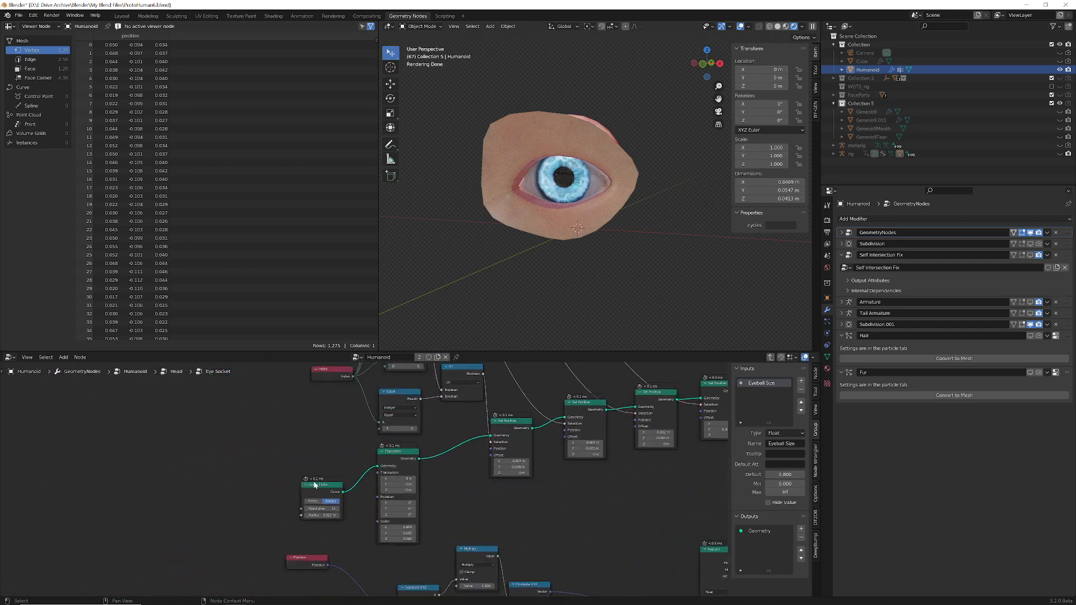
ctrl+shift+click(317, 486)
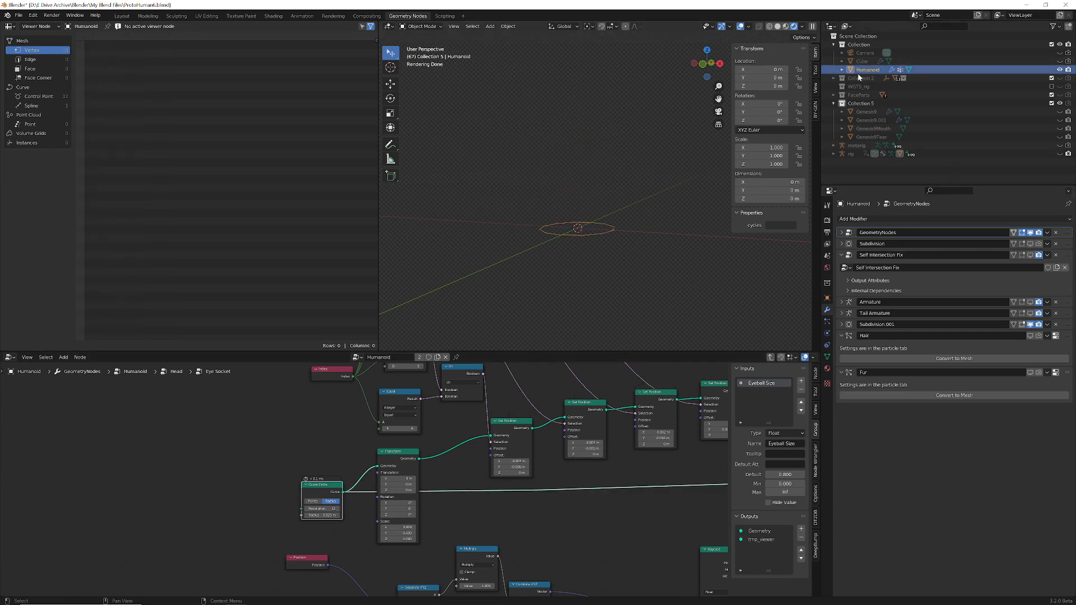
Collapse Collection 5 in the outliner and inspect the previewed circle from above.
click(833, 104)
middle_drag(633, 125, 648, 233)
scroll(600, 270, up, 3)
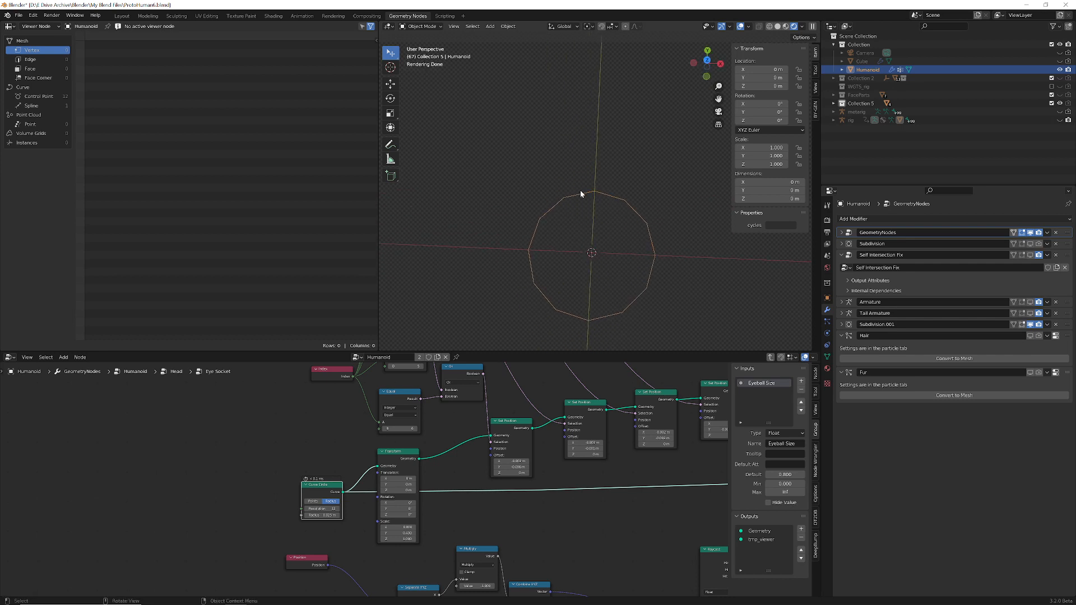
Preview the outputs of the Transform node and the last Set Position node that shapes the circle into an eye outline.
ctrl+shift+click(399, 456)
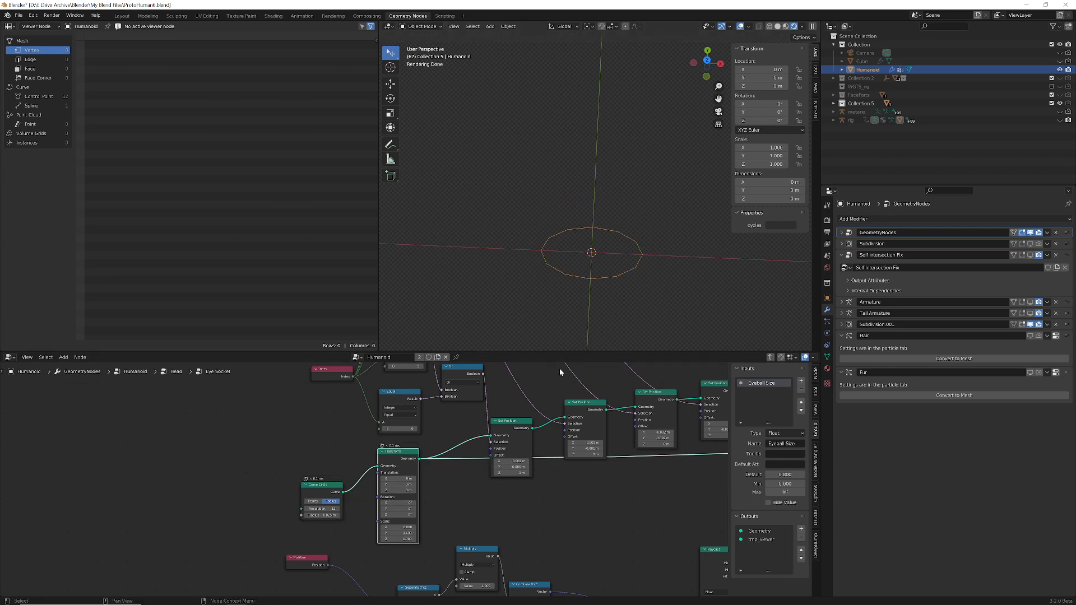
middle_drag(624, 483, 317, 476)
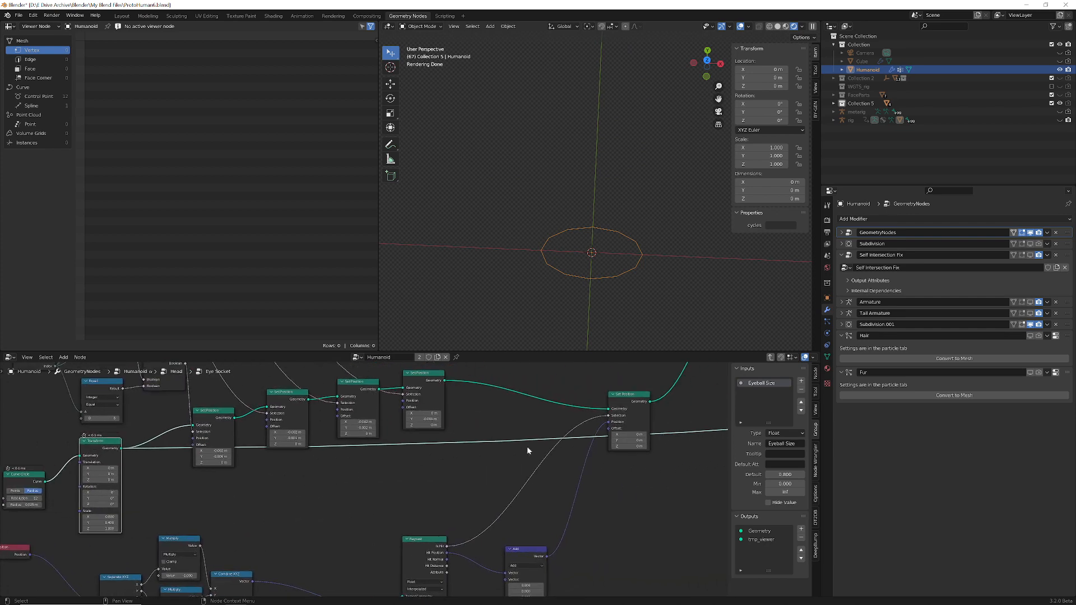
middle_drag(527, 446, 457, 469)
ctrl+shift+click(559, 423)
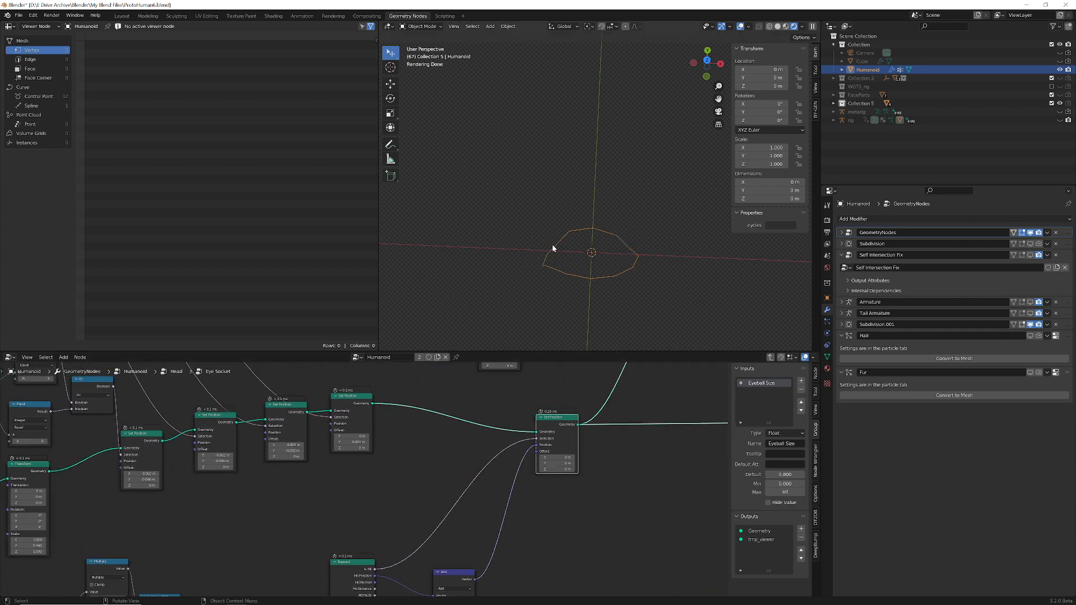
Preview the output of the Set Position node at the end of the eyelid extrusion chain.
scroll(580, 452, down, 6)
middle_drag(600, 425, 397, 460)
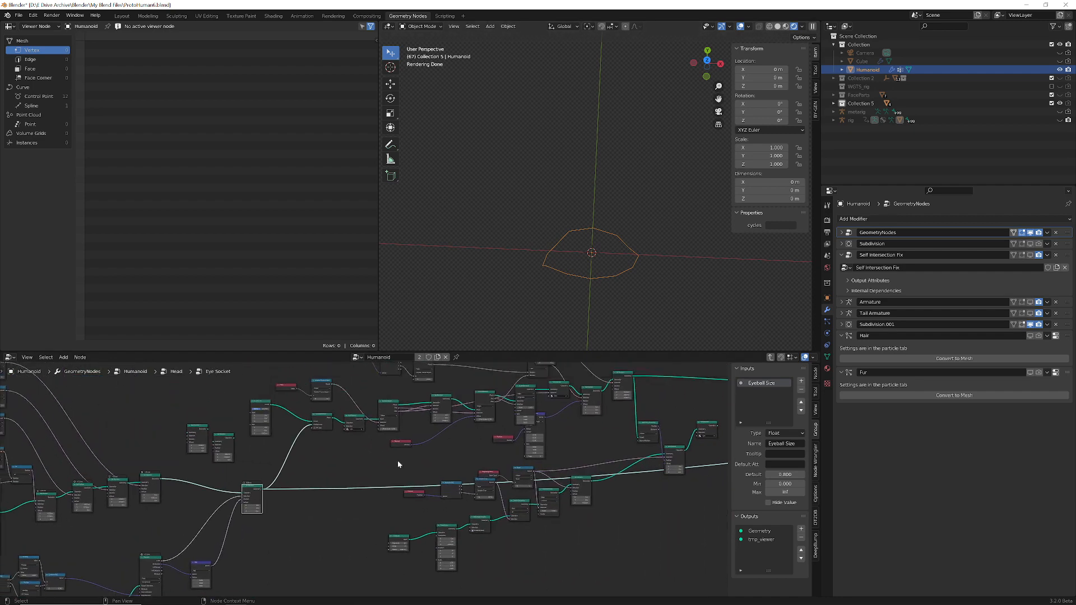
middle_drag(617, 419, 413, 420)
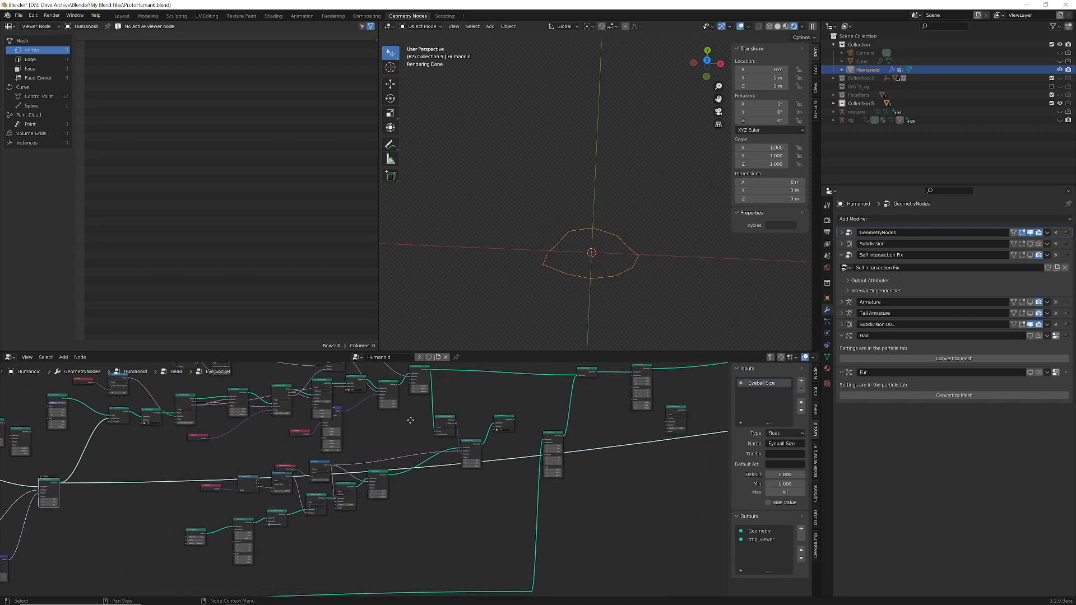
middle_drag(666, 466, 307, 507)
middle_drag(390, 494, 544, 478)
middle_drag(373, 425, 595, 414)
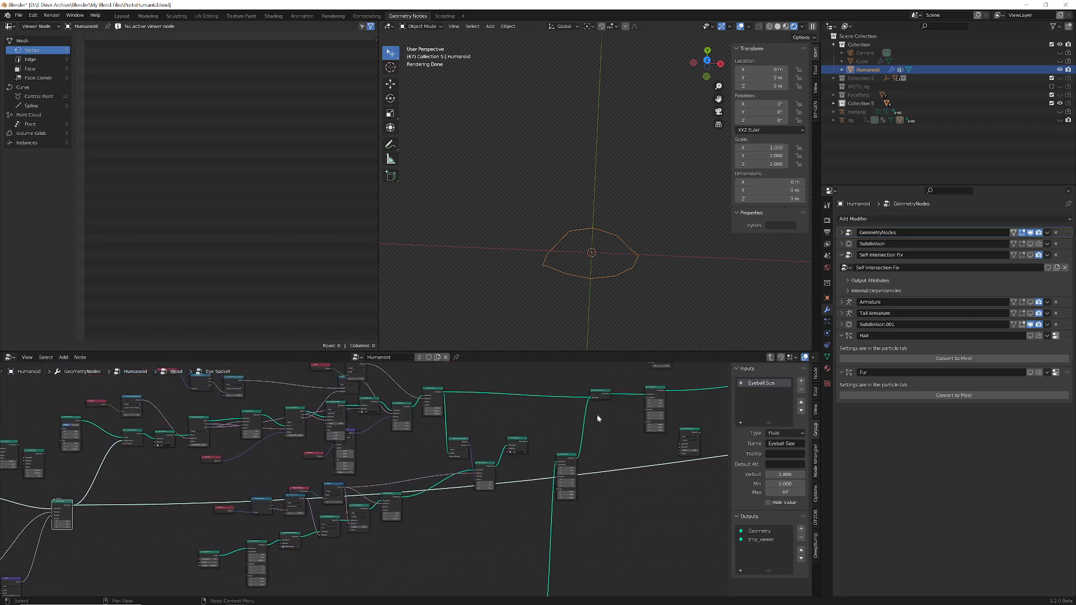
ctrl+shift+click(432, 391)
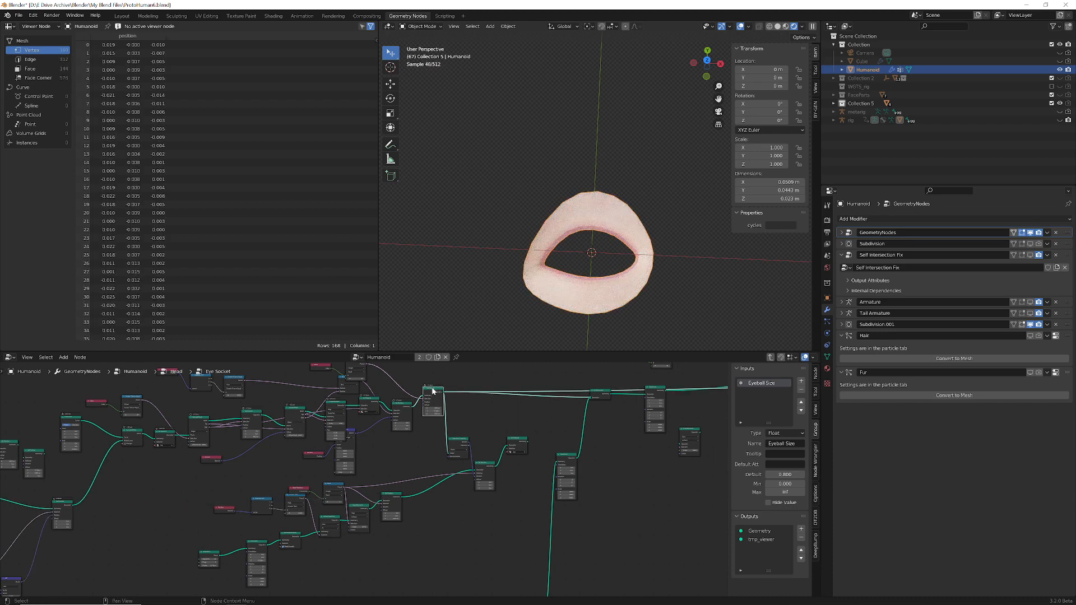
Preview the output of the Curve to Mesh node that starts the eyelid extrusion chain.
middle_drag(415, 425, 608, 428)
ctrl+shift+click(323, 432)
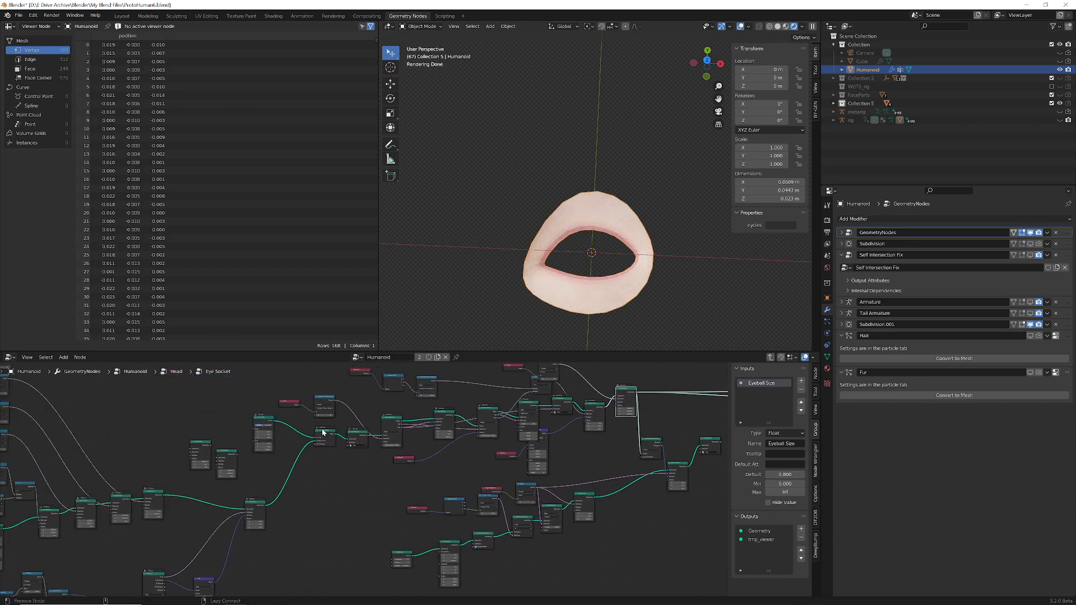
middle_drag(327, 469, 318, 514)
scroll(403, 475, up, 4)
scroll(318, 513, up, 2)
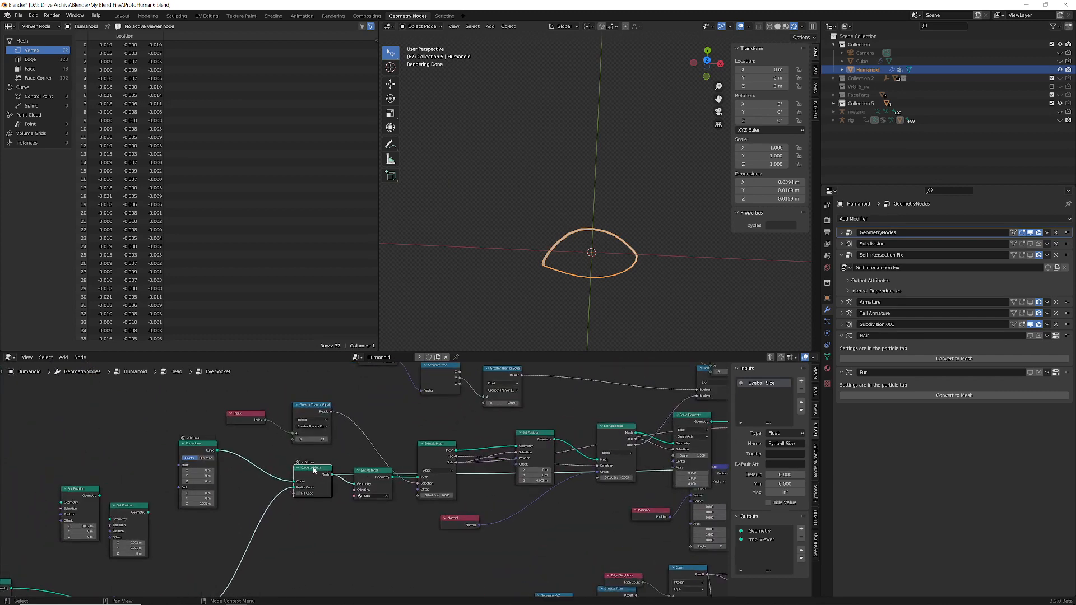
Preview the Curve Line node feeding Curve to Mesh, return the preview to Curve to Mesh and inspect the strip from several angles.
ctrl+shift+click(192, 441)
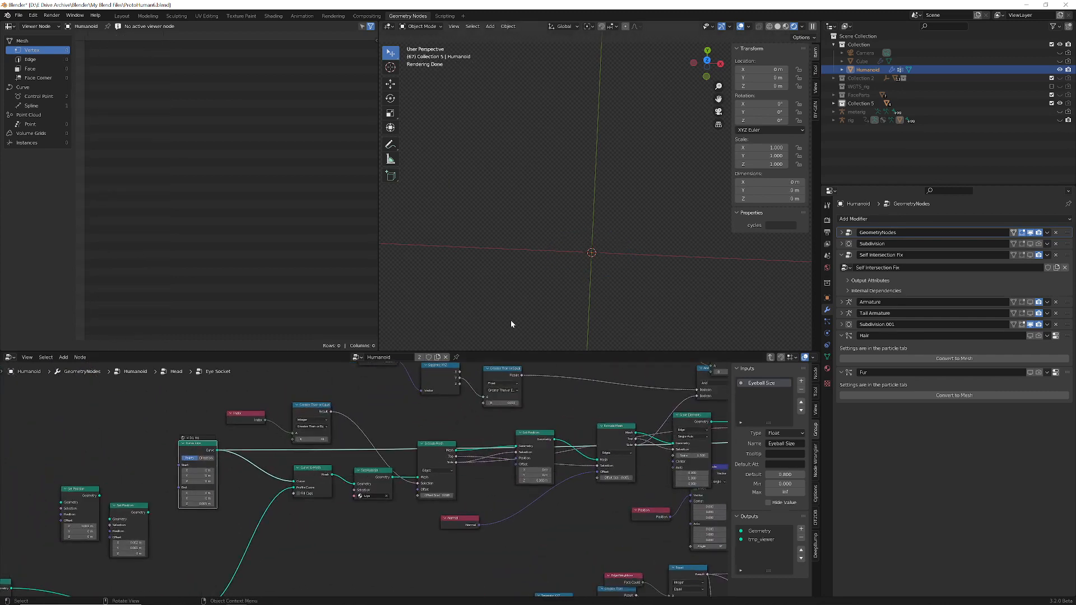
middle_drag(510, 321, 587, 200)
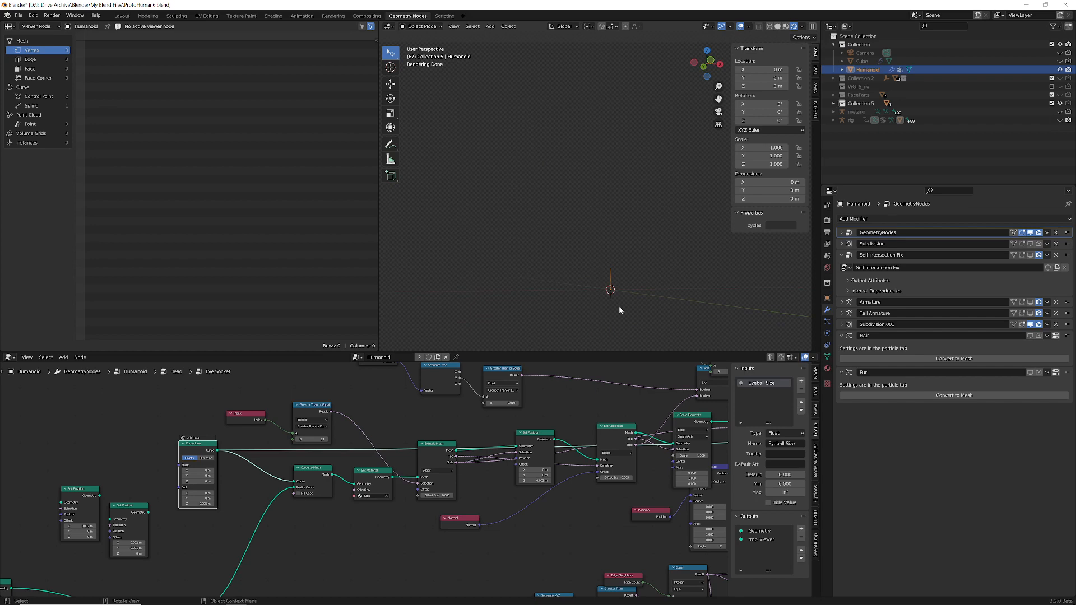
ctrl+shift+click(310, 475)
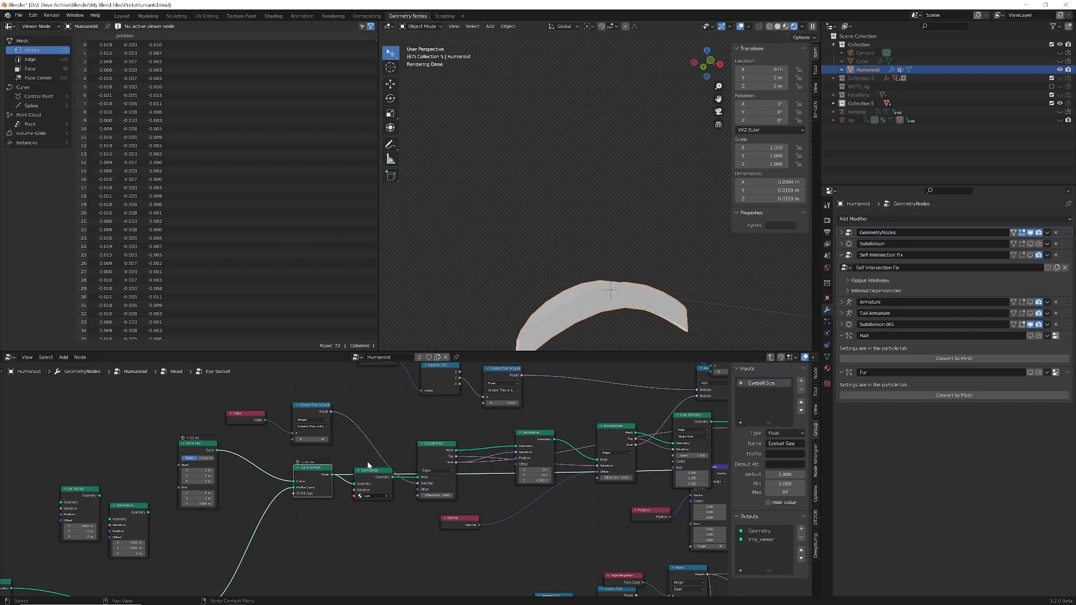
middle_drag(575, 294, 658, 282)
Preview the first Extrude Mesh node of the eyelid chain and the Set Position node that follows it.
ctrl+shift+click(433, 445)
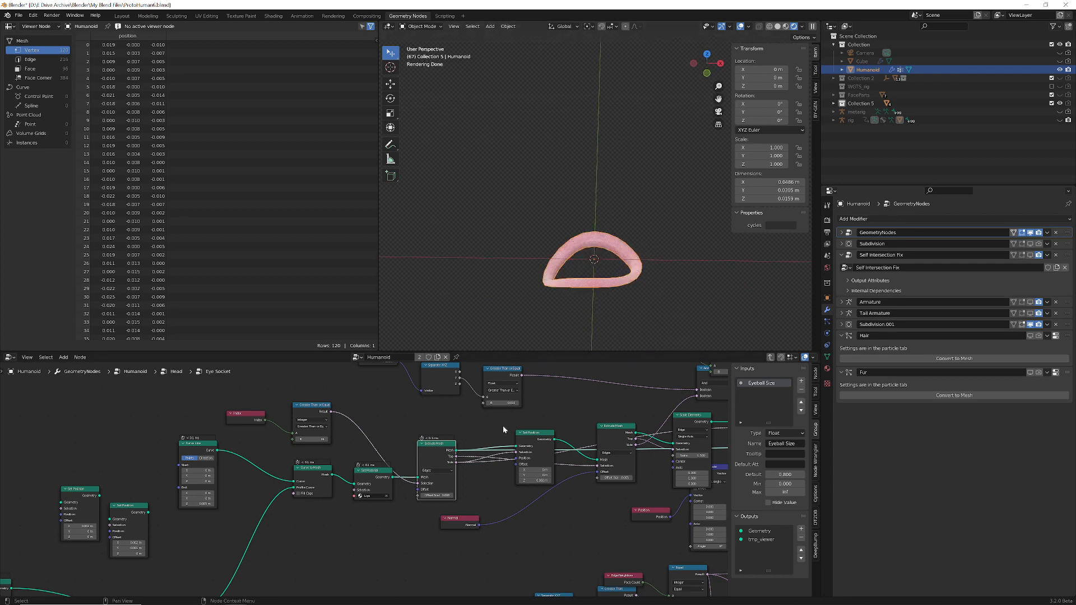
middle_drag(483, 418, 446, 422)
ctrl+shift+click(493, 441)
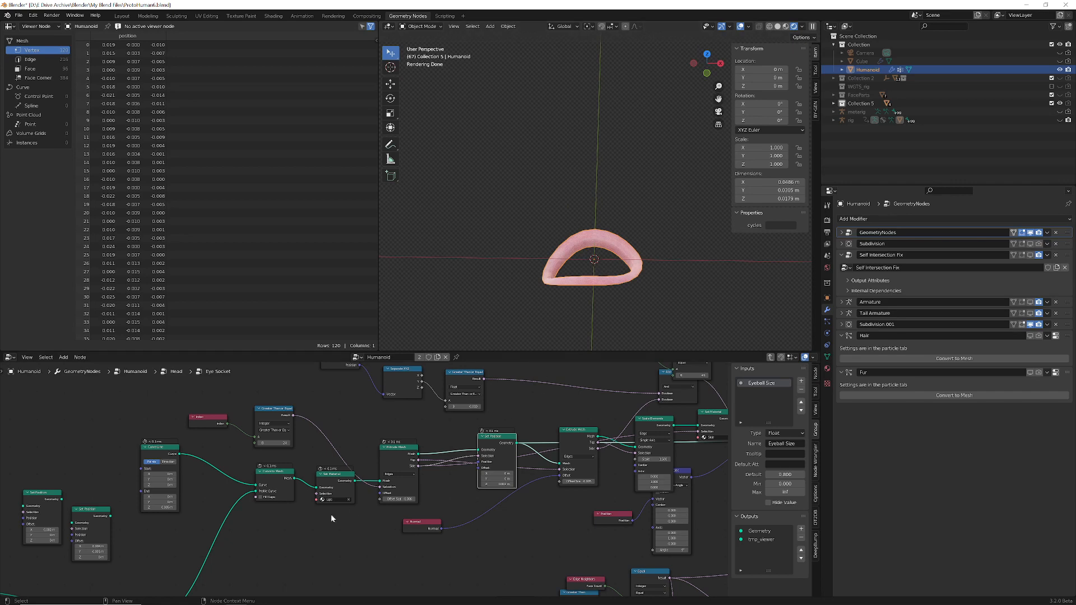
Preview the second Extrude Mesh, Scale Elements and skin Set Material nodes in turn and inspect the eyelid's profile.
middle_drag(450, 492, 341, 480)
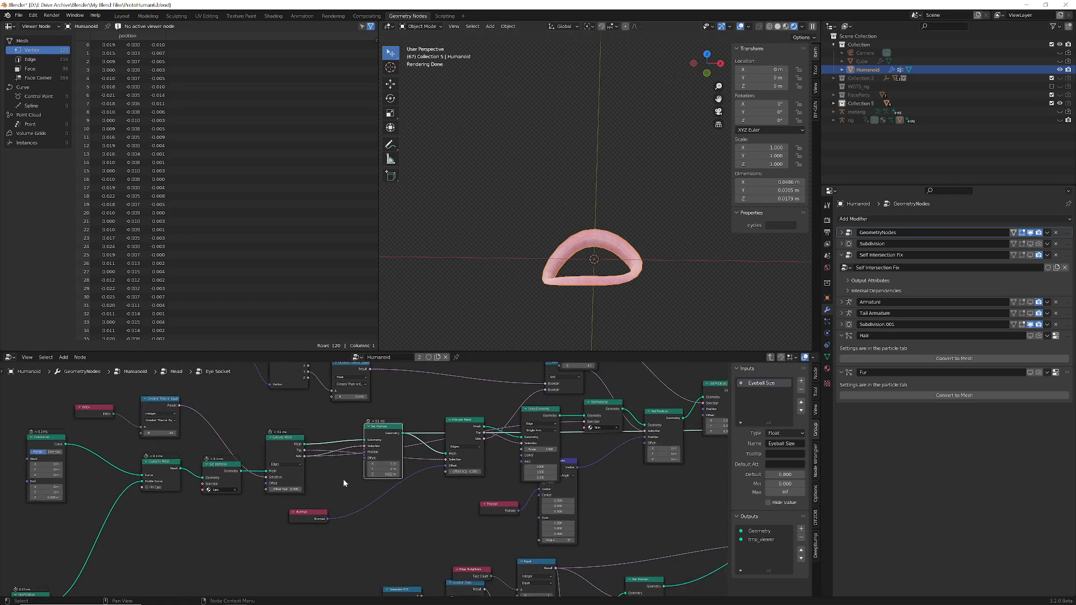
ctrl+shift+click(462, 421)
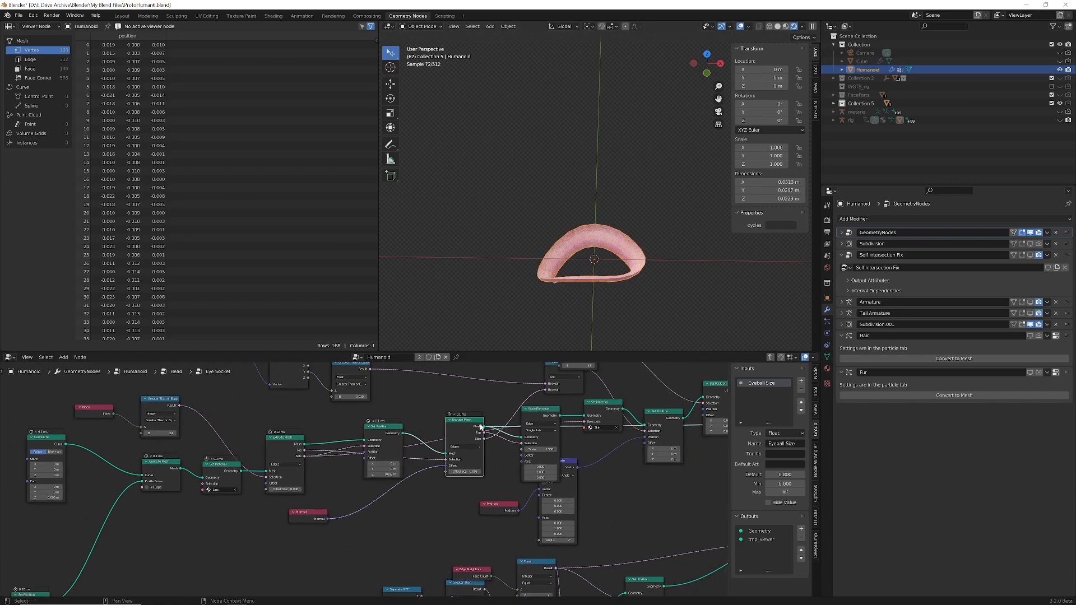
ctrl+shift+click(538, 413)
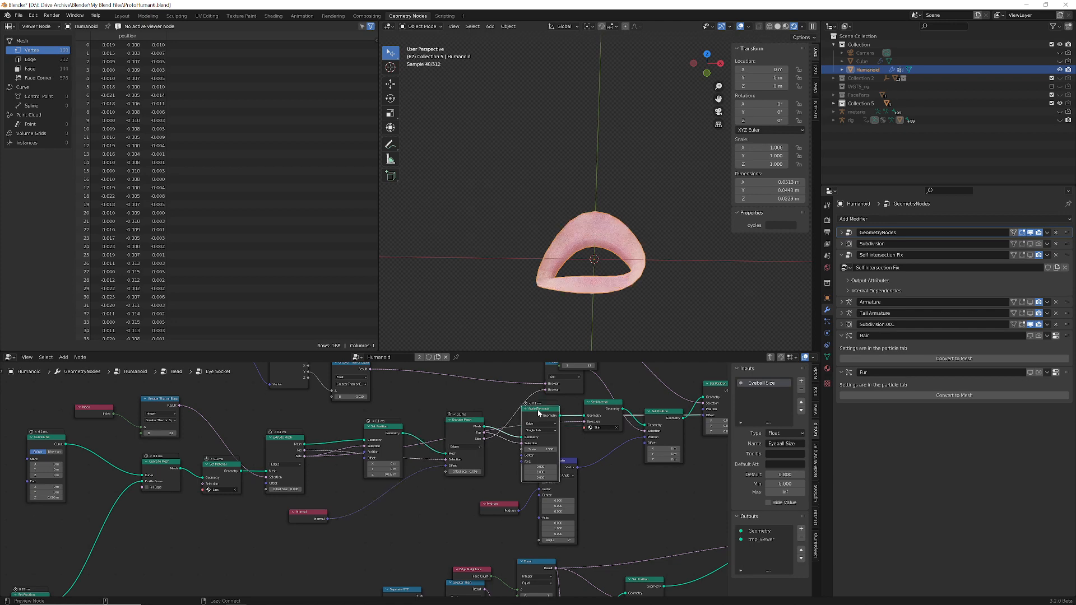
ctrl+shift+click(600, 403)
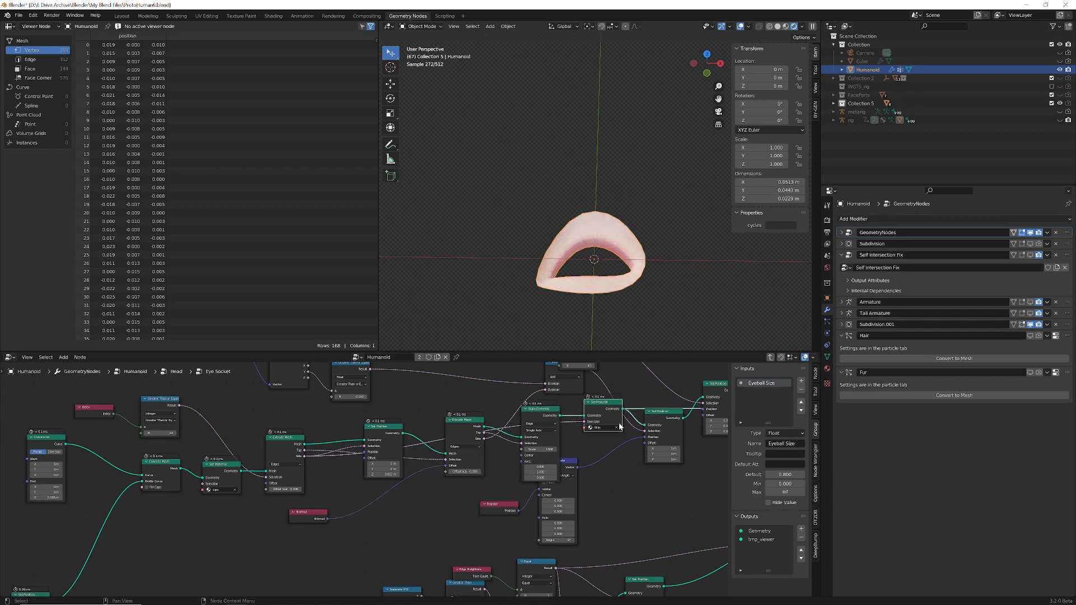
middle_drag(582, 486, 454, 470)
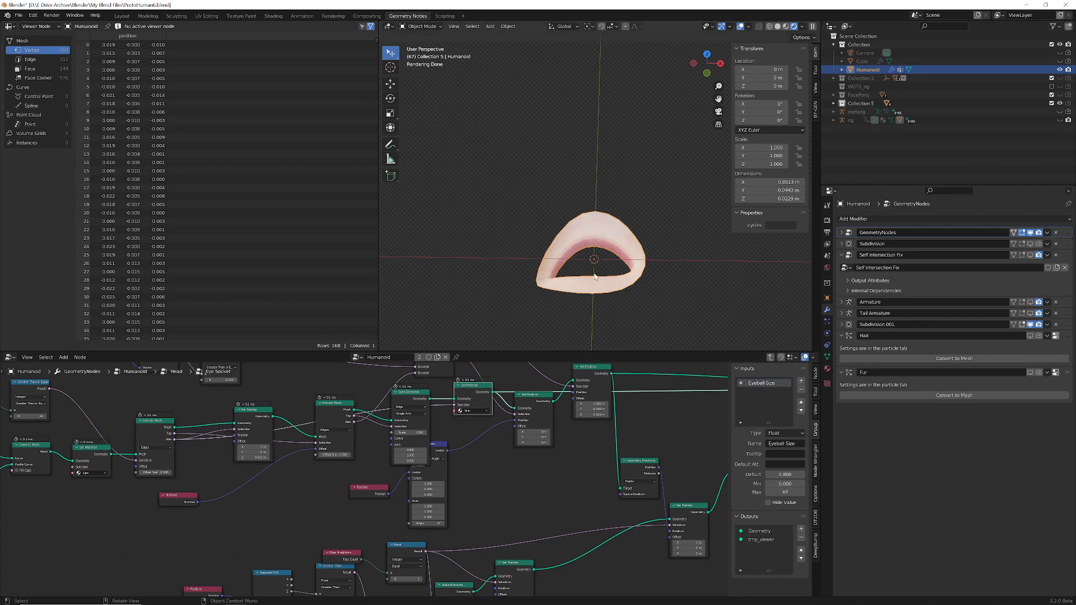
middle_drag(595, 276, 590, 277)
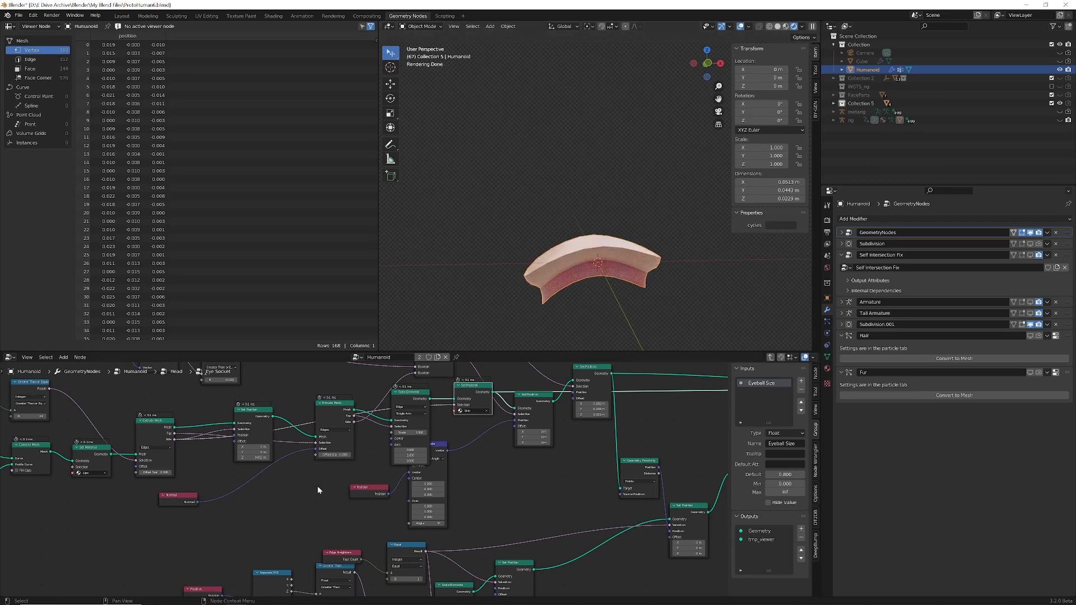
Return the preview to the first Extrude Mesh node of the eyelid chain.
middle_drag(317, 485, 445, 497)
middle_drag(330, 462, 446, 466)
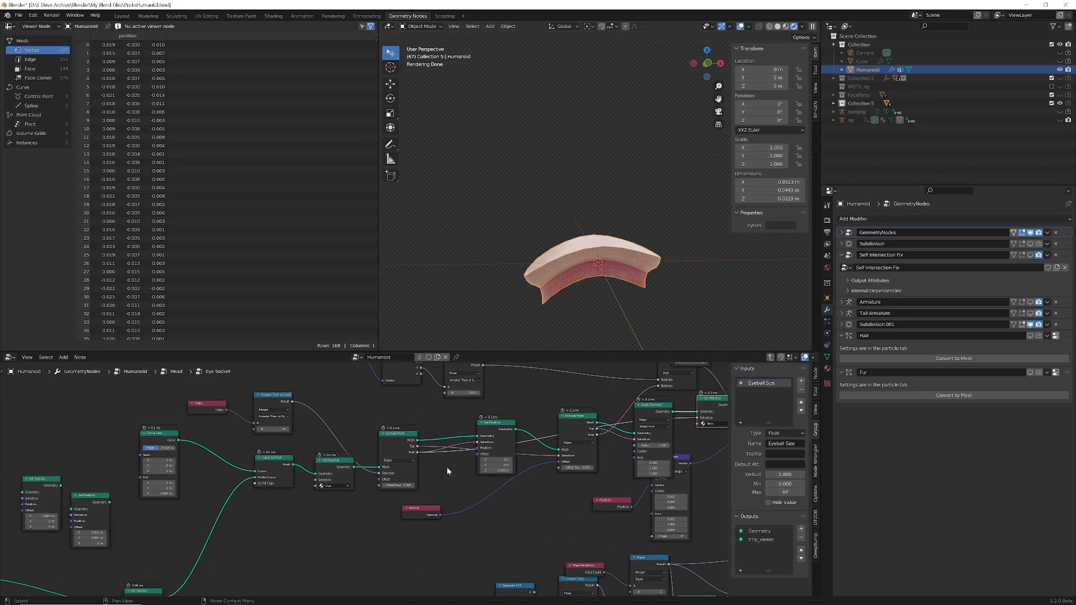
ctrl+shift+click(396, 434)
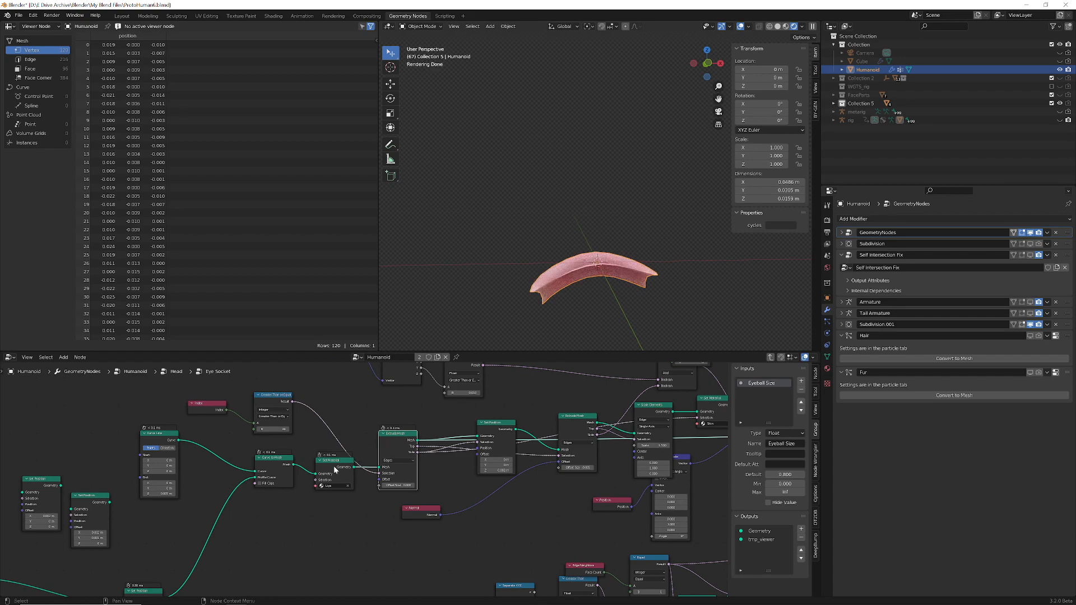
Set the Curve Line node's End Z to 0.002 m and inspect the narrower eyelid strip.
middle_drag(293, 507, 537, 477)
scroll(415, 479, up, 2)
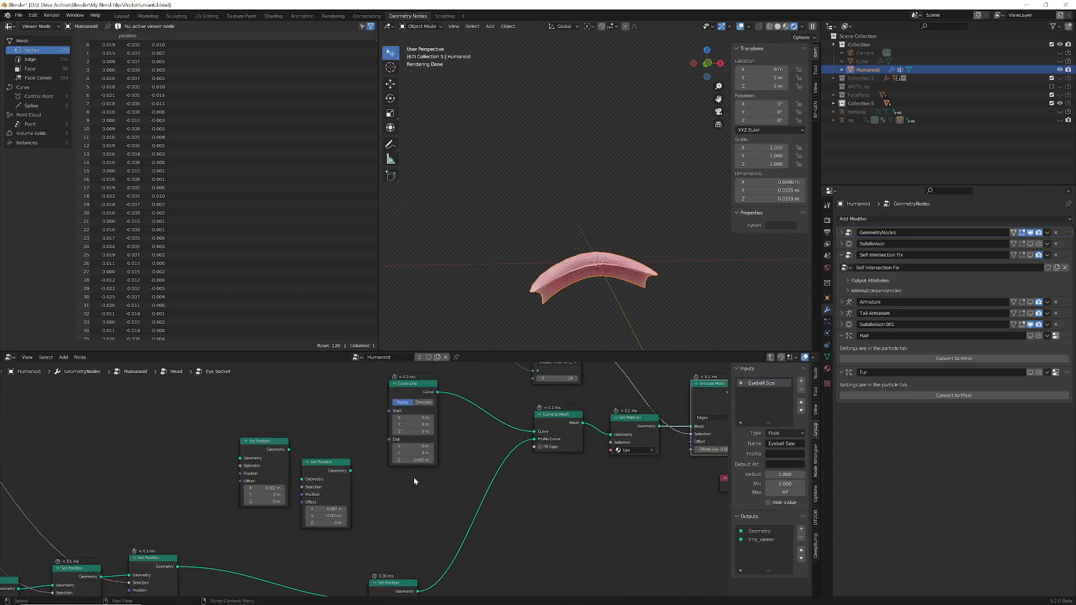
click(436, 460)
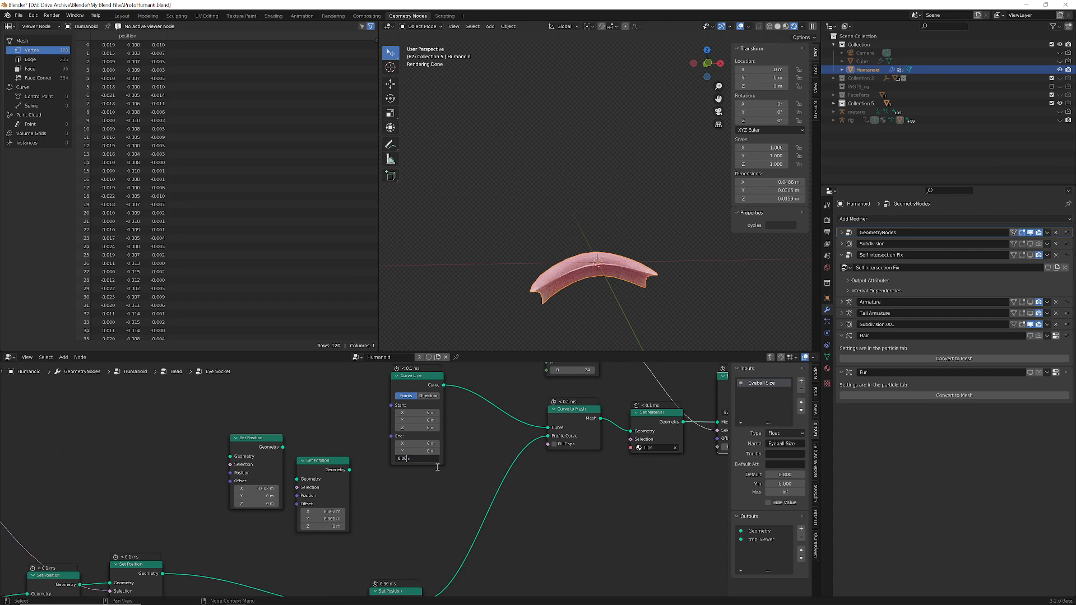
text(2)
key(Return)
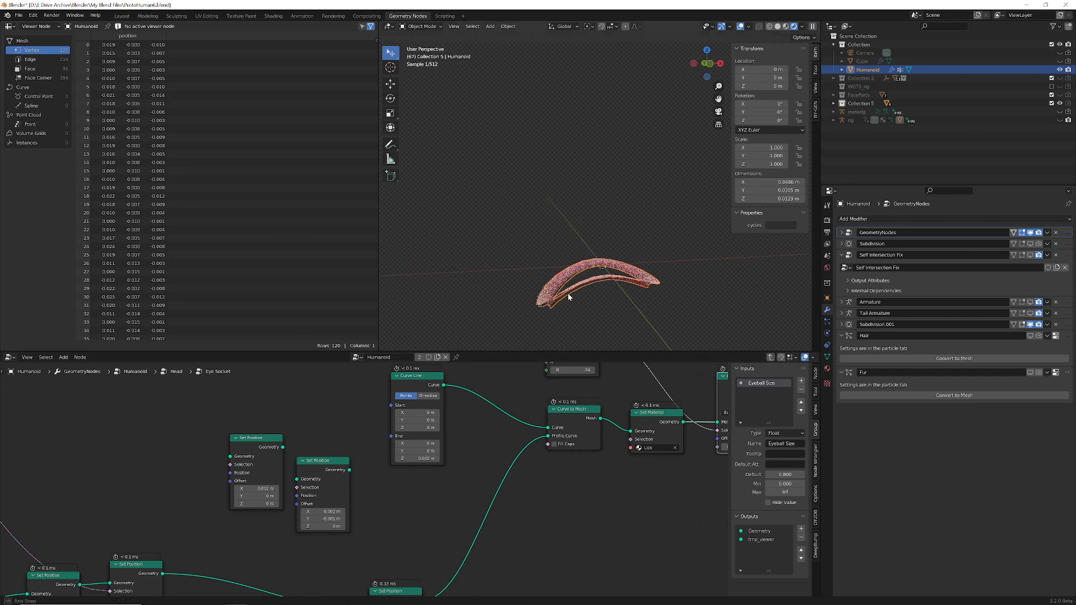
middle_drag(567, 294, 546, 330)
Preview the Scale Elements node, switch the preview back to the first Extrude Mesh and inspect the strip's side profile.
middle_drag(633, 496, 418, 485)
middle_drag(494, 472, 306, 486)
middle_drag(538, 461, 437, 538)
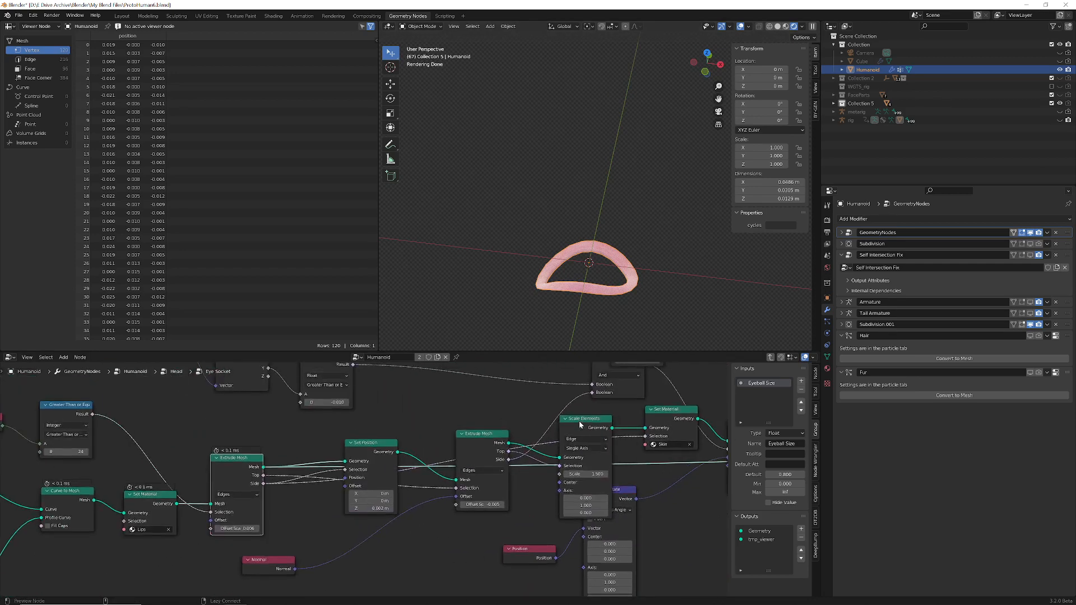
ctrl+shift+click(579, 421)
middle_drag(586, 290, 644, 298)
ctrl+shift+click(238, 459)
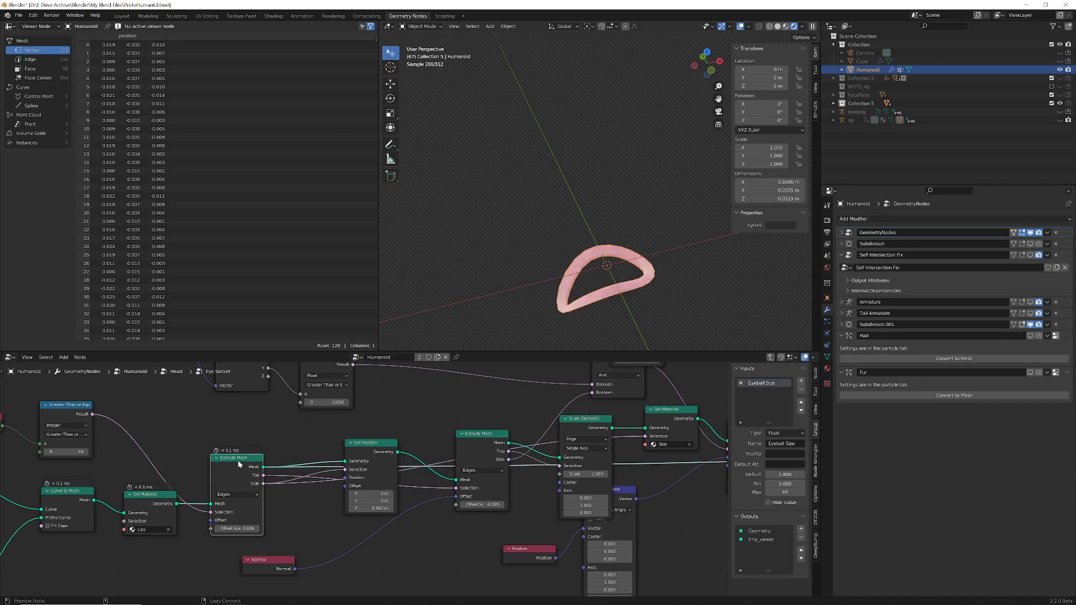
mouse_move(577, 280)
middle_down()
mouse_move(578, 250)
mouse_move(569, 274)
middle_up()
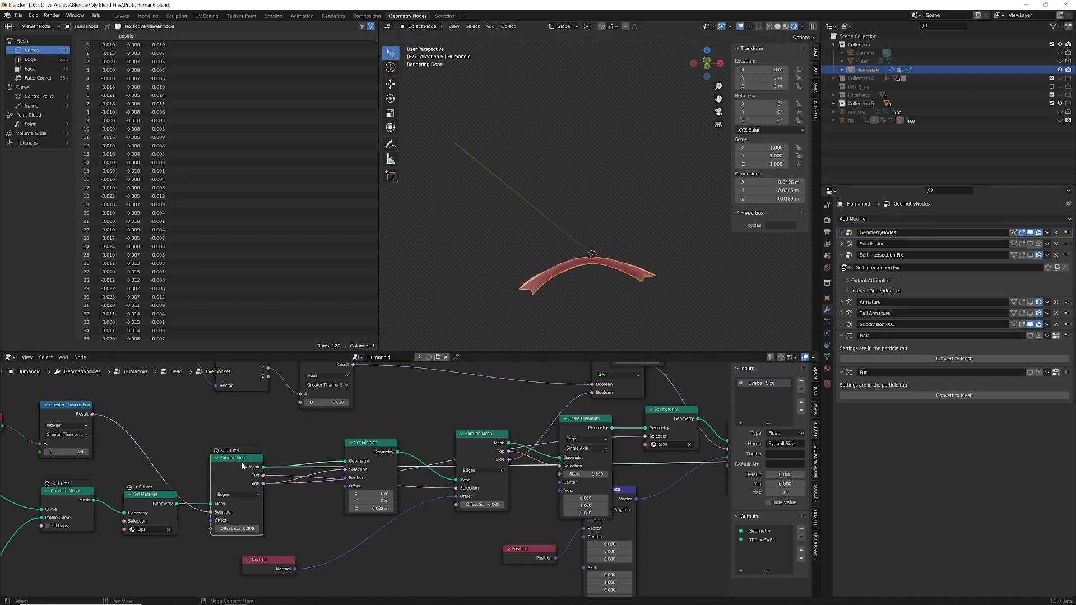
Preview the Set Position node after the first Extrude Mesh and set its Z offset to 0 m.
ctrl+shift+click(373, 447)
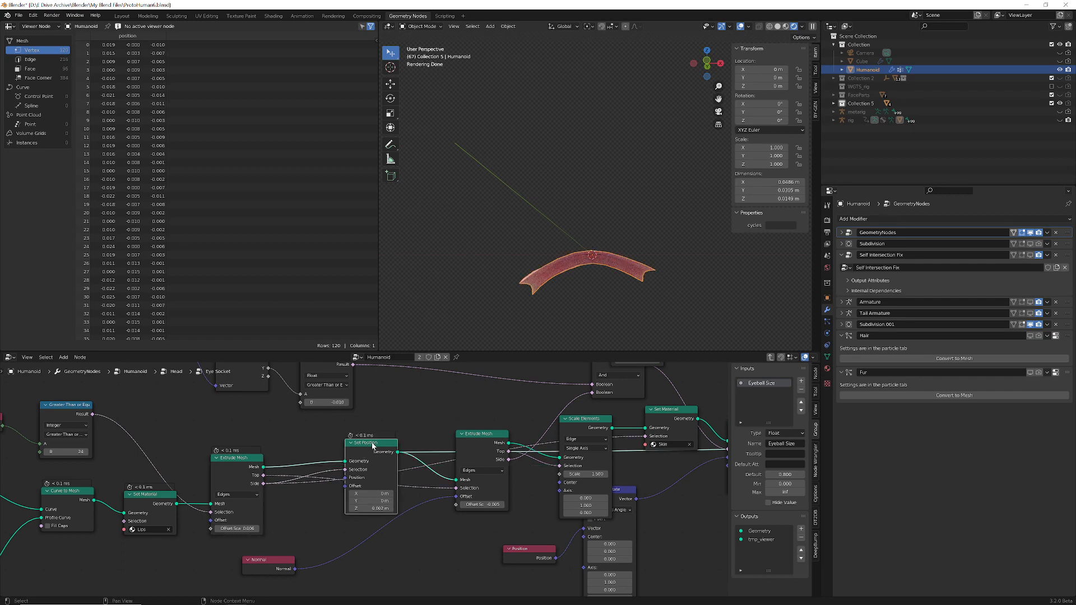
click(369, 508)
text(0)
key(Return)
ctrl+scroll(291, 513, left, 5)
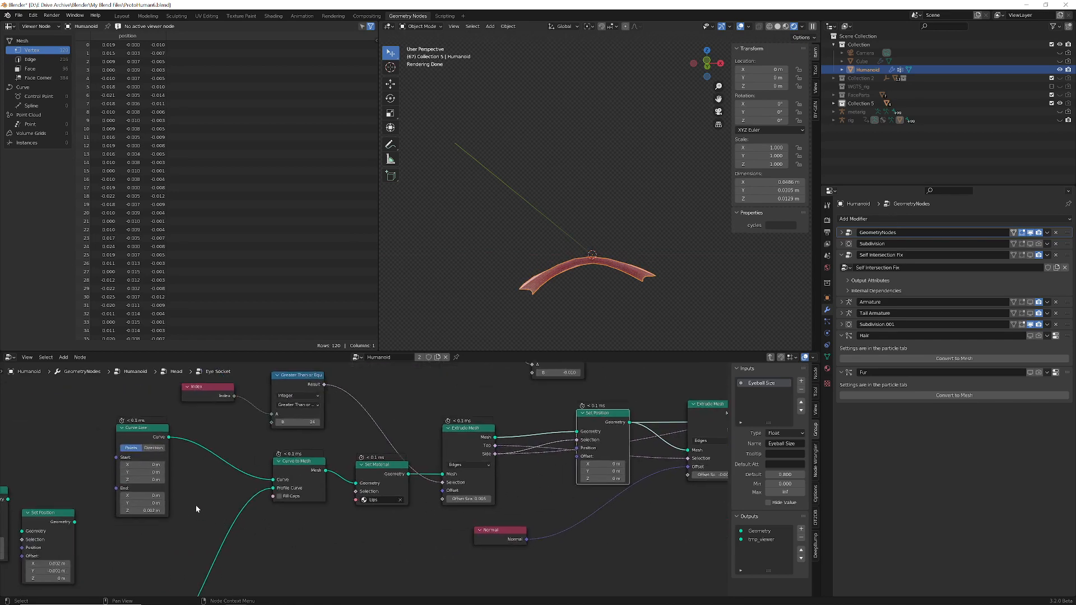
Undo the Z offset and Curve Line edits along with the recent preview switches, and inspect the extruded eyelid up close.
key(ctrl+z)
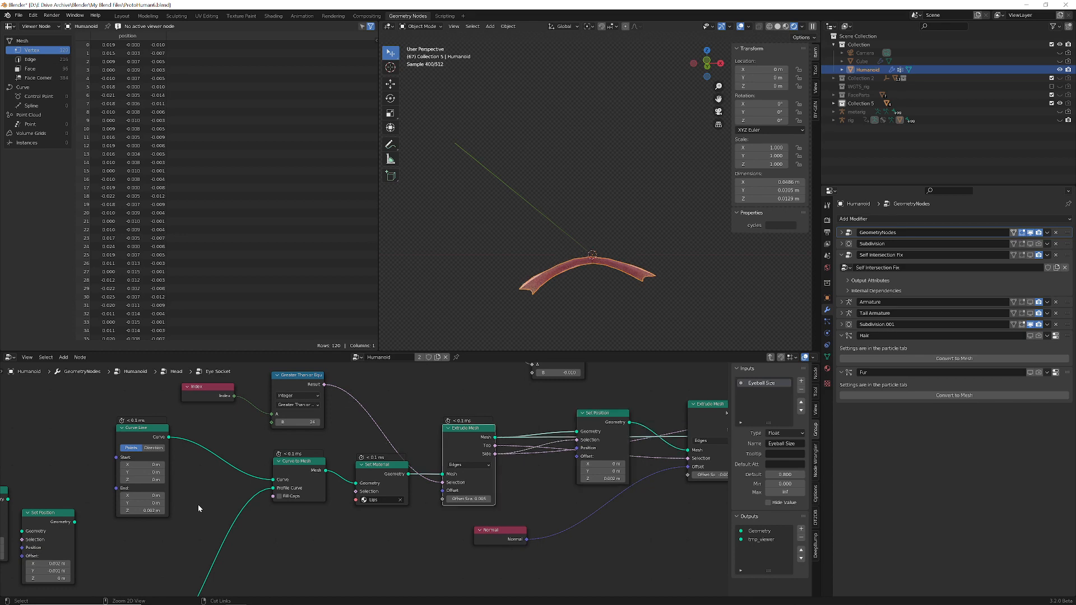
key(ctrl+z)
key(ctrl+z)
key(ctrl+z)
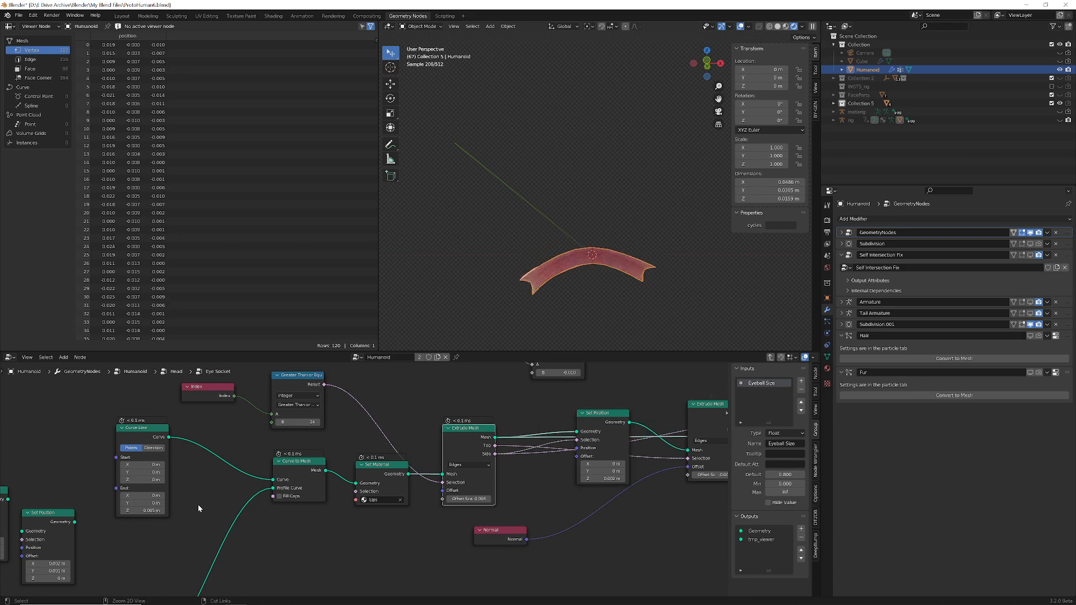
key(ctrl+z)
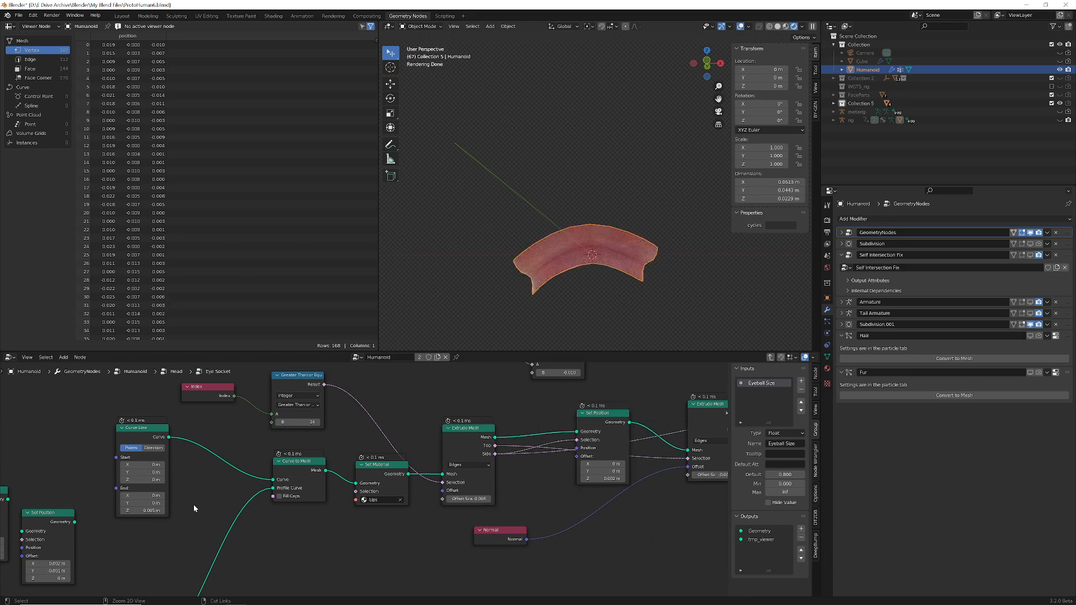
key(ctrl+z)
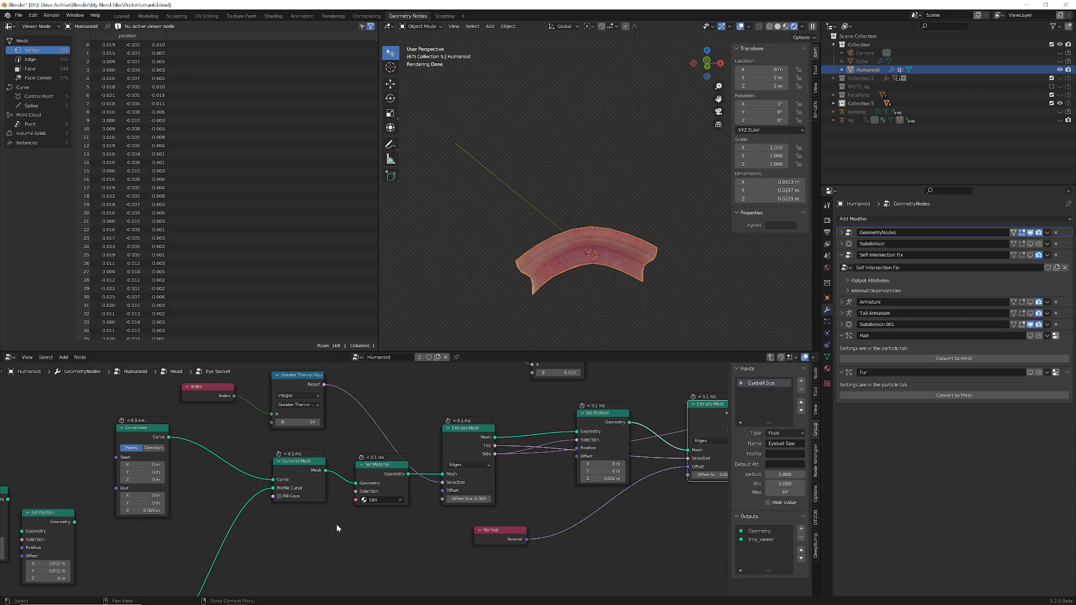
middle_drag(605, 313, 646, 254)
scroll(646, 254, up, 4)
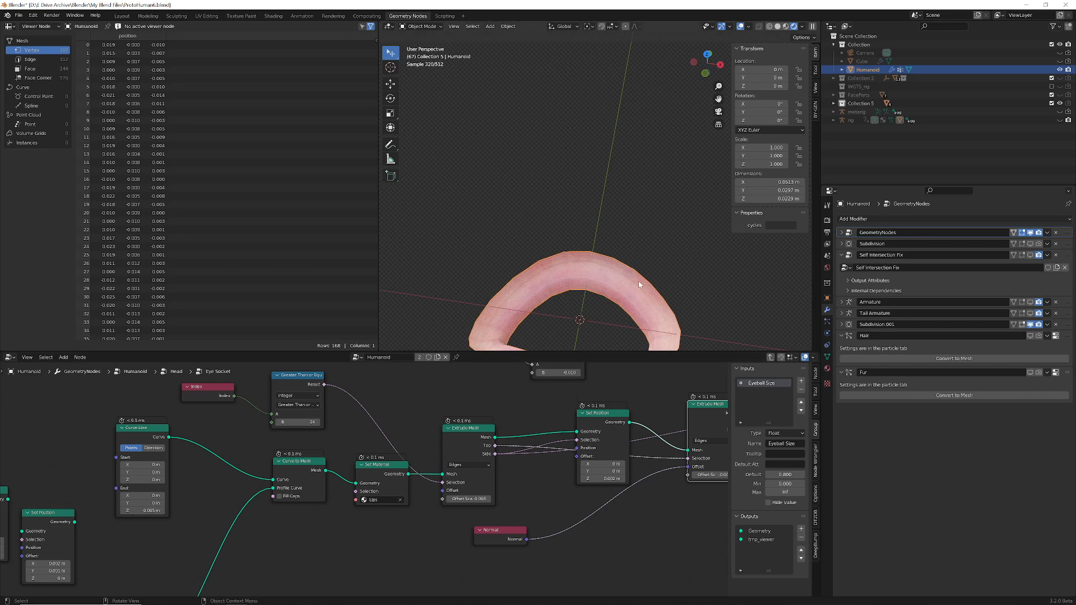
Set the Z offset of the Set Position node after the first Extrude Mesh to 0 m and inspect the eyelid's opening.
click(608, 478)
text(0)
key(Return)
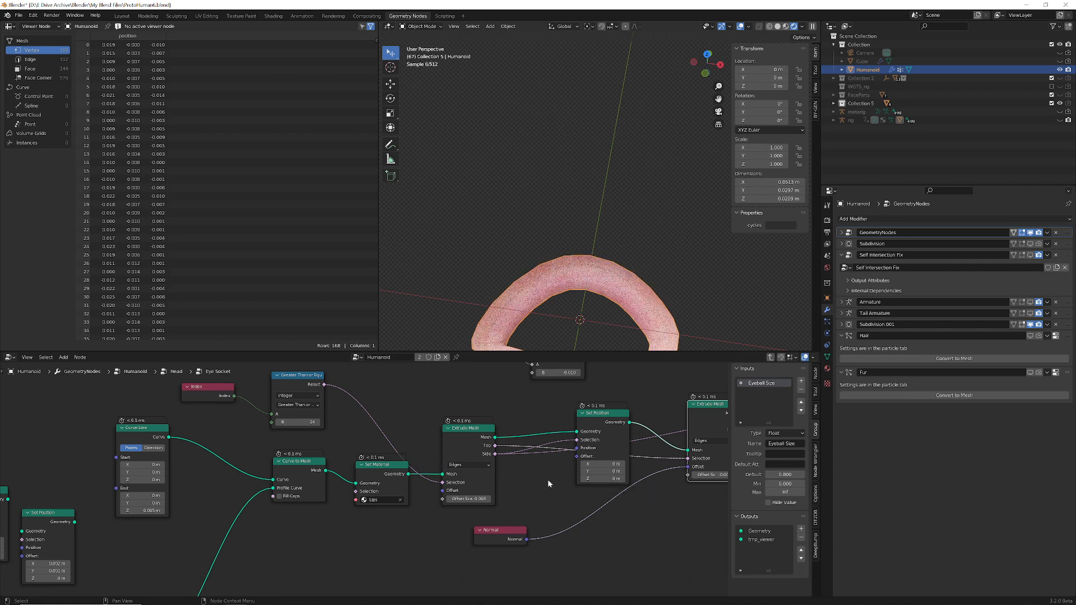
middle_drag(600, 252, 613, 315)
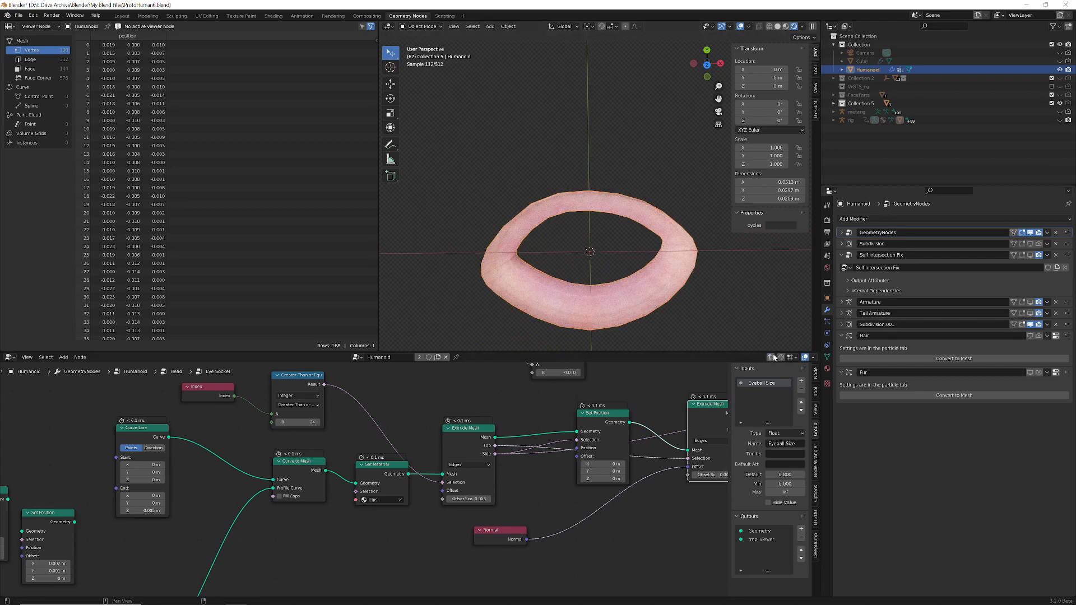
Leave the Eye Socket group, preview the half face from a node near the Head group's output, and inspect the eye up close.
key(Tab)
middle_drag(623, 427, 277, 431)
scroll(559, 441, down, 8)
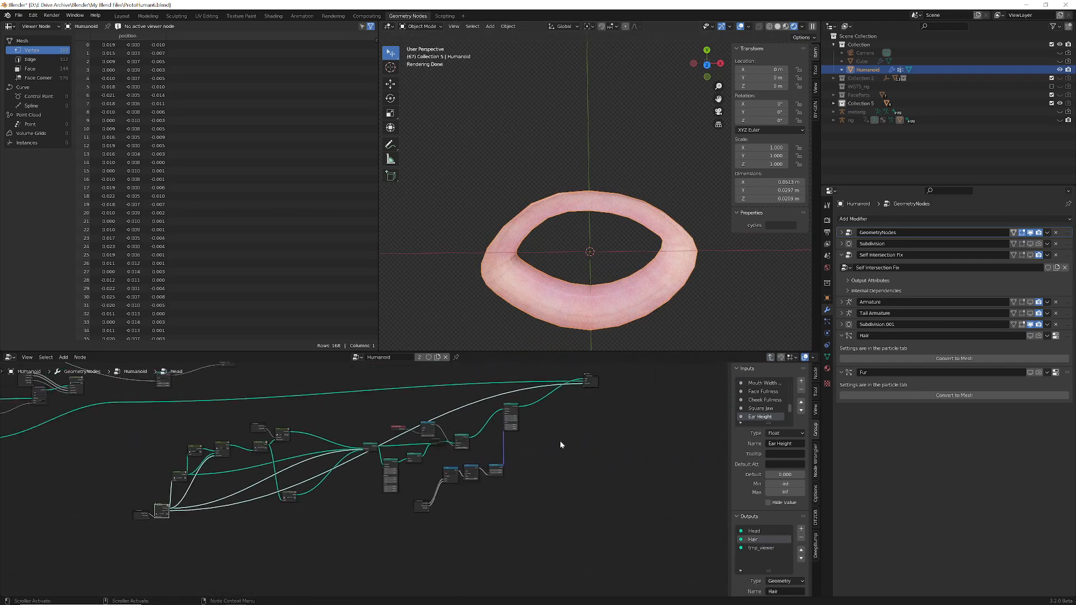
middle_drag(559, 441, 503, 484)
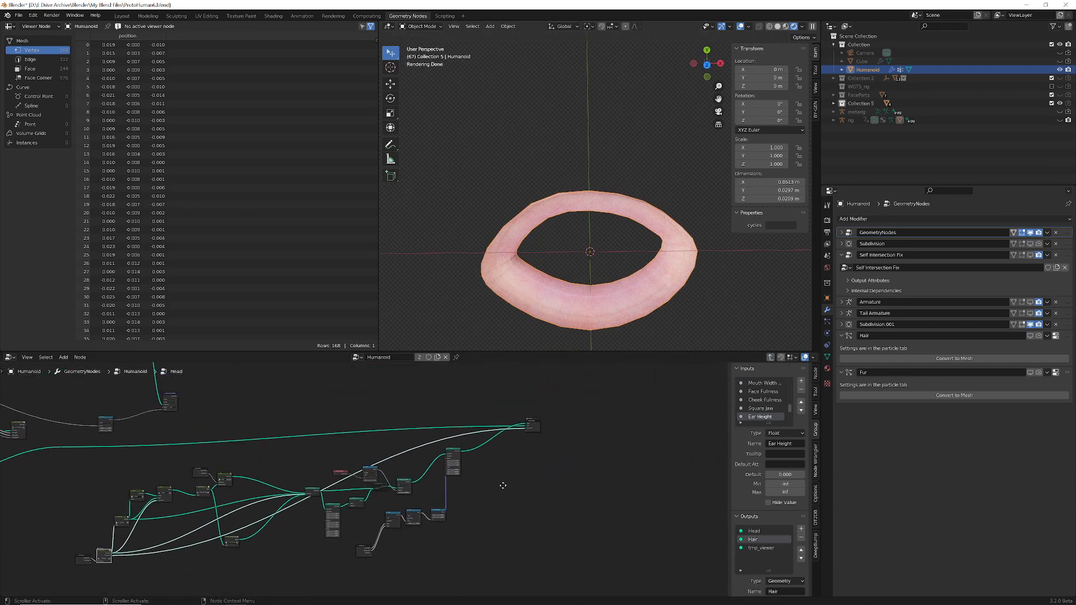
ctrl+shift+click(401, 483)
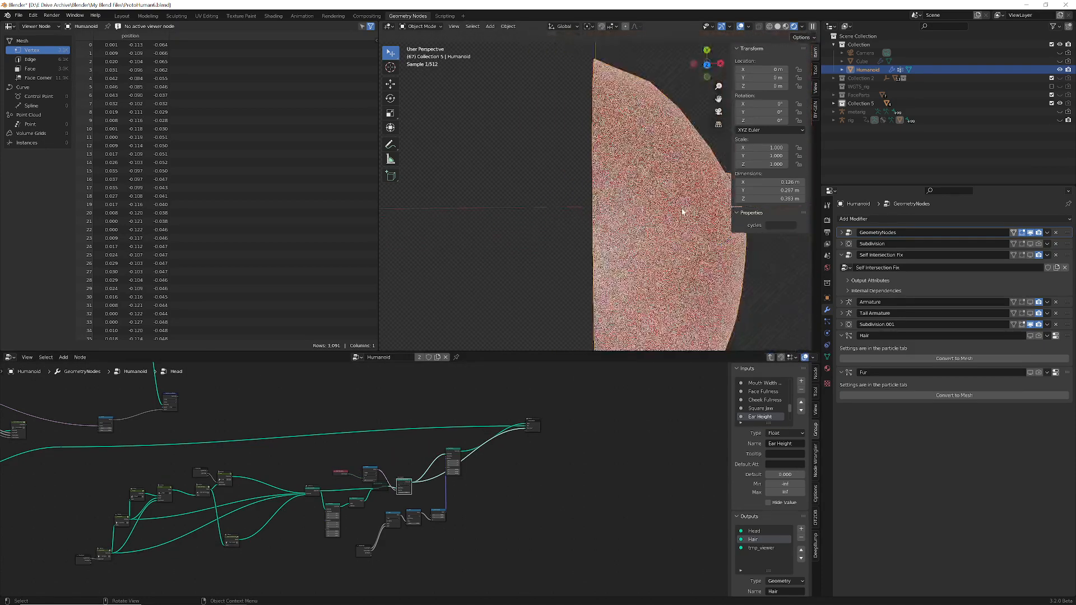
scroll(682, 211, down, 5)
middle_drag(683, 212, 610, 243)
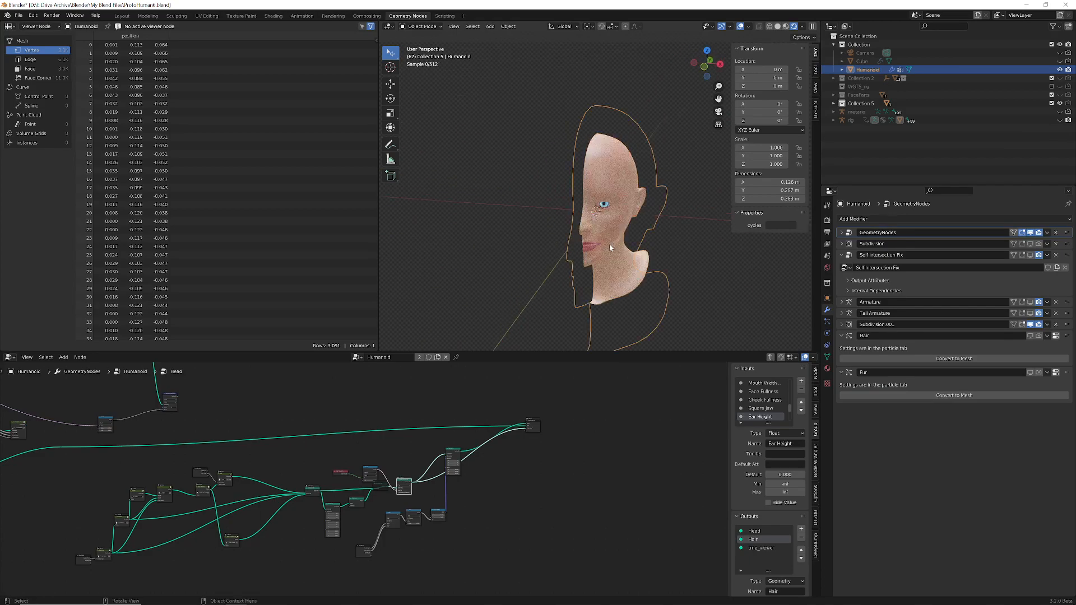
scroll(610, 244, up, 8)
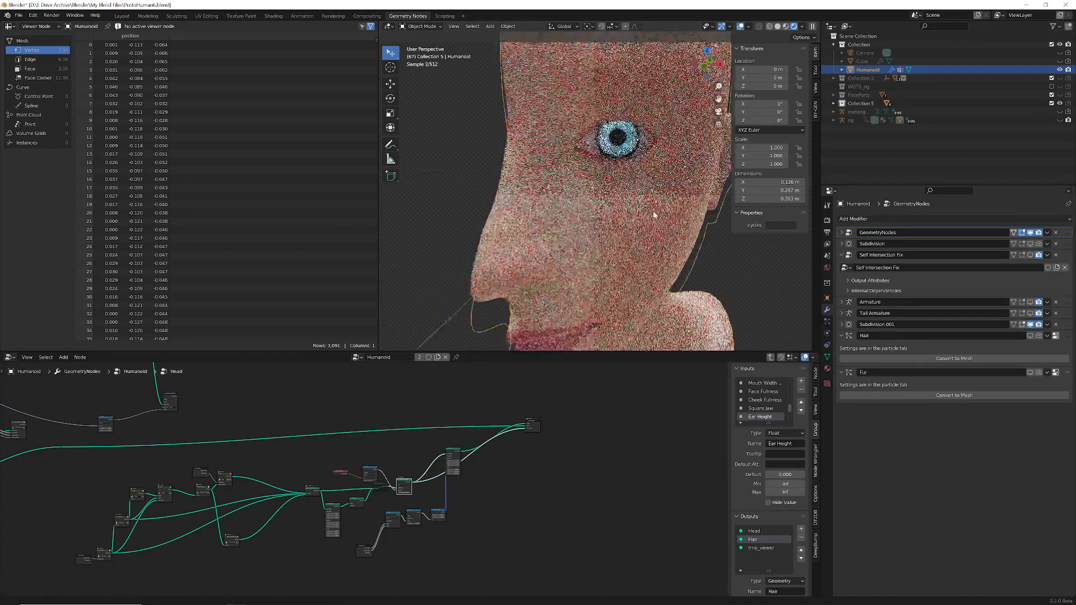
scroll(653, 215, up, 4)
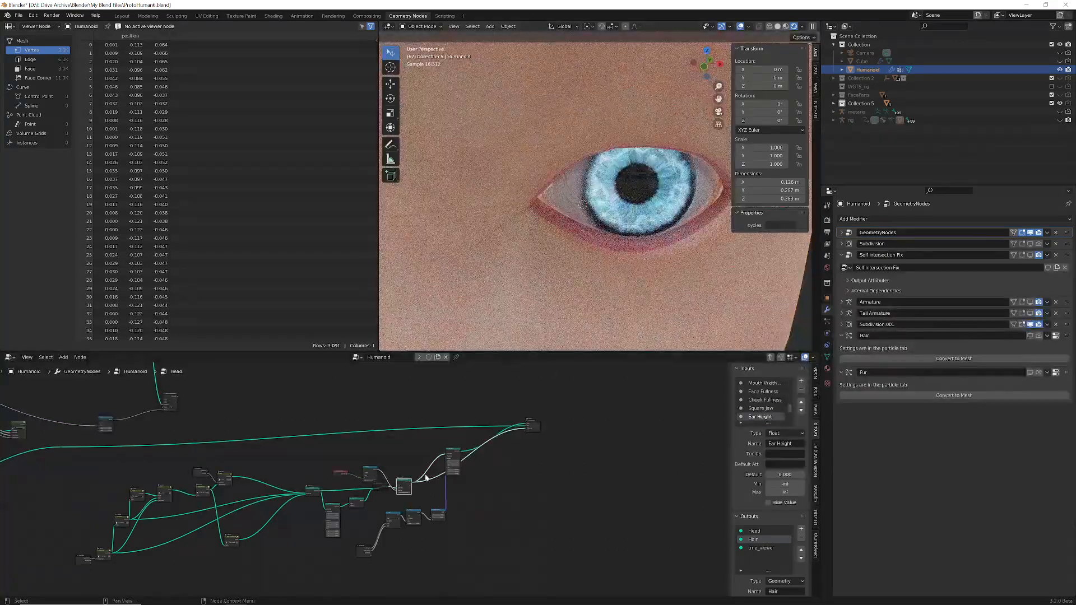
Reopen the Eye Socket group and locate the Set Position node after the first Extrude Mesh.
middle_drag(413, 457, 468, 459)
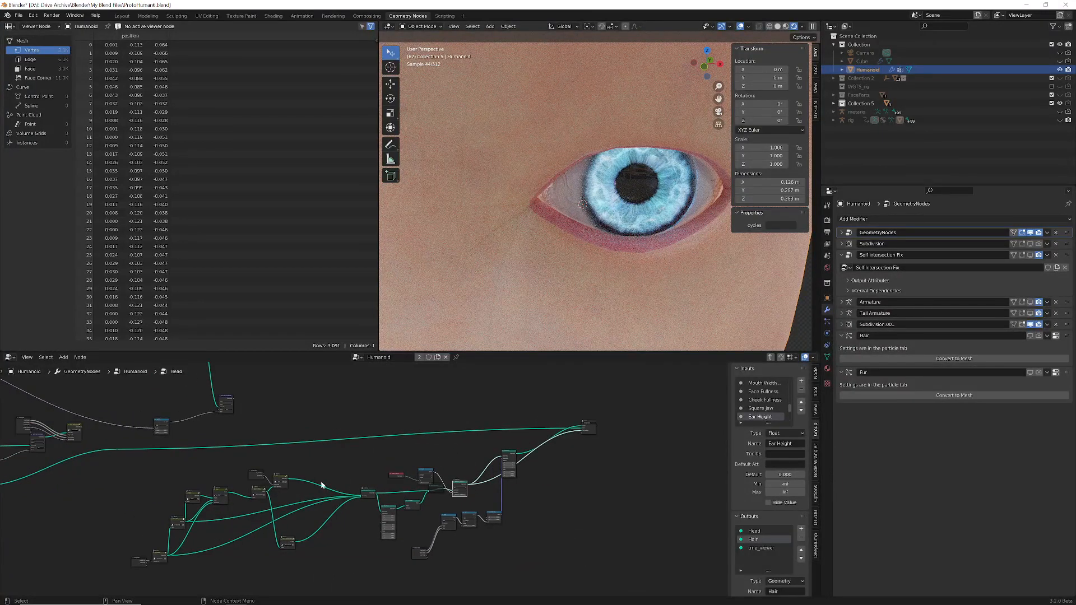
middle_drag(297, 489, 437, 470)
scroll(435, 472, up, 10)
middle_drag(354, 534, 469, 457)
click(338, 518)
key(Tab)
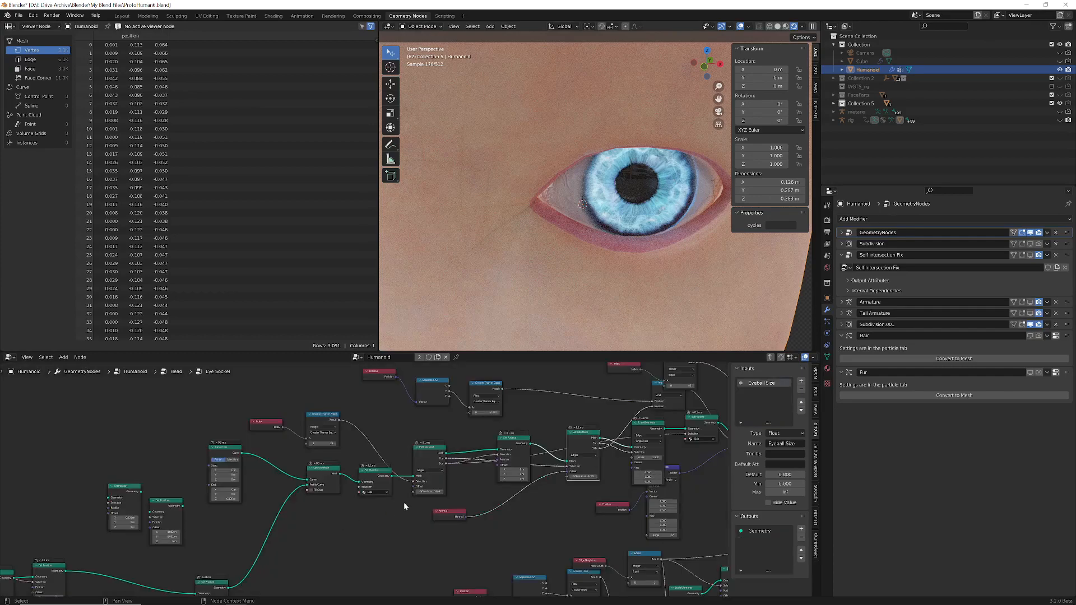
middle_drag(369, 518, 358, 522)
scroll(434, 501, up, 3)
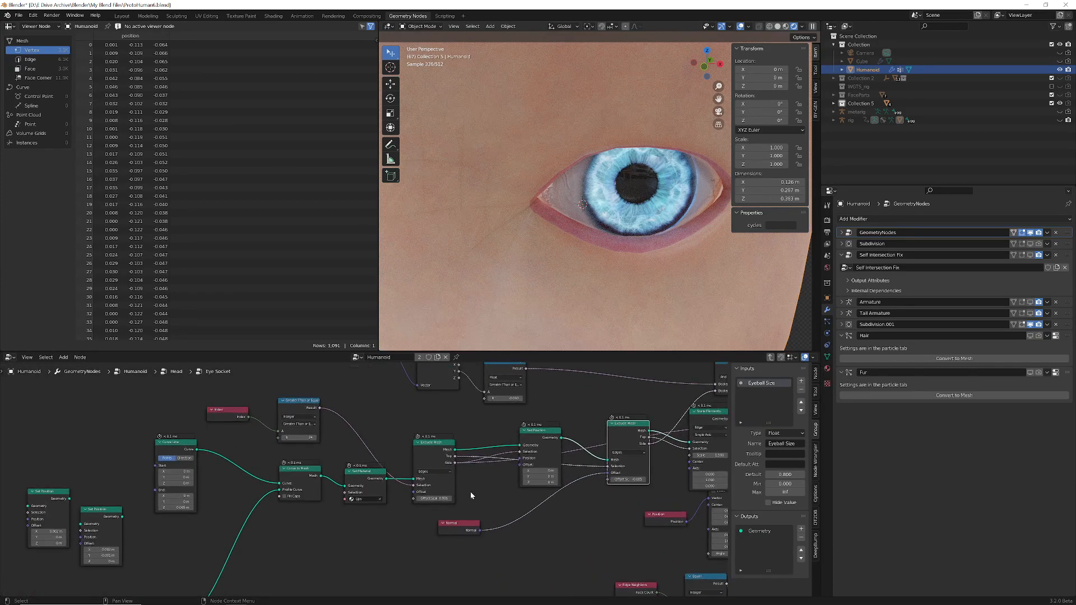
Try different Z offsets on the Set Position node after the first Extrude Mesh, starting with 0.002 m, and compare the eyelid shapes.
double_click(536, 481)
text(.002)
key(Return)
double_click(537, 480)
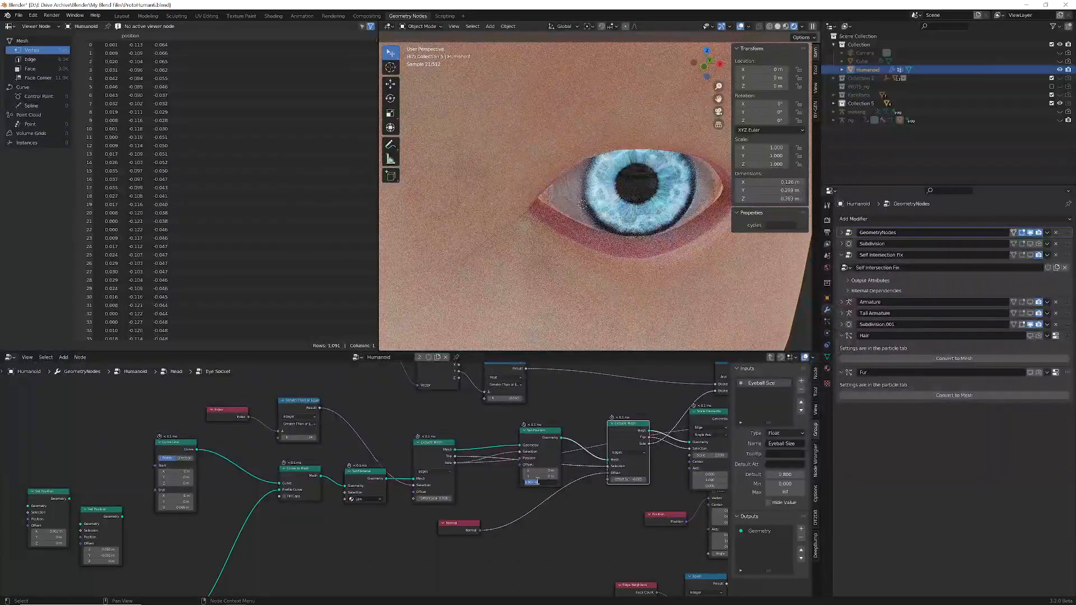
key(BackSpace)
key(Return)
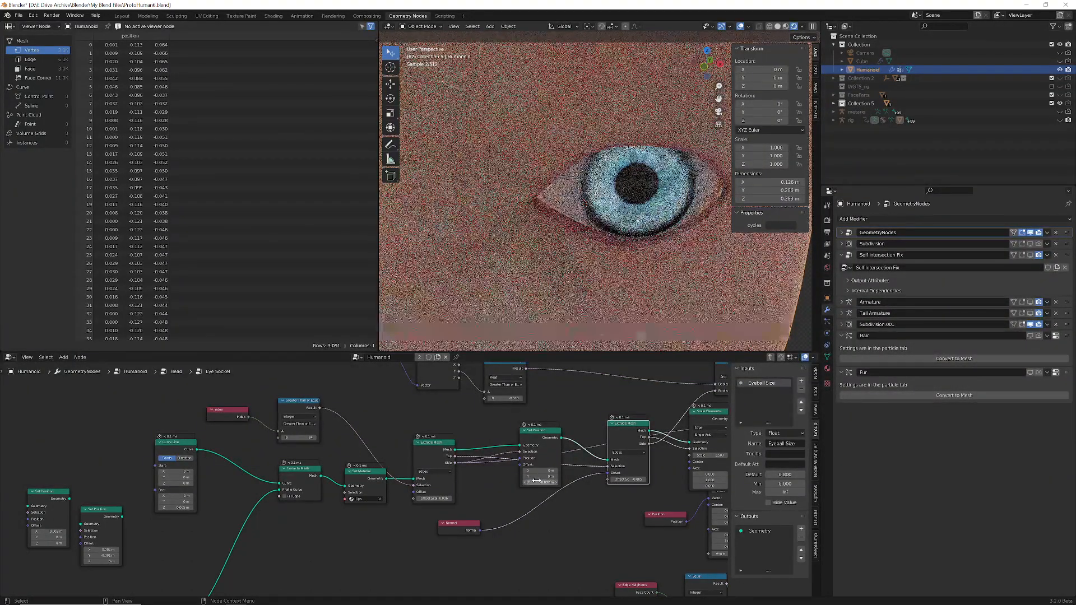
double_click(536, 481)
click(537, 481)
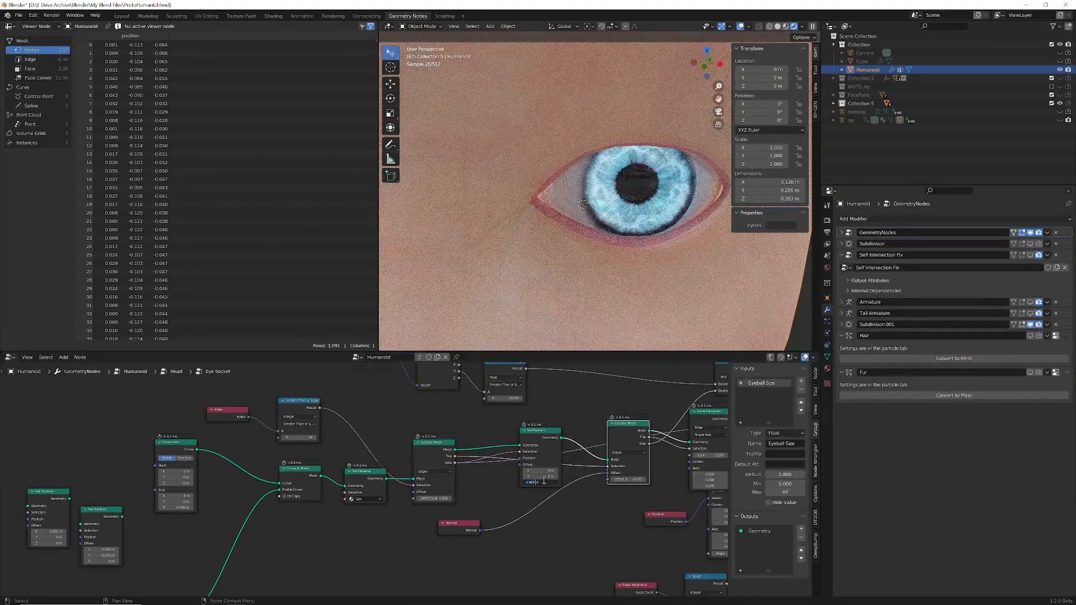
key(Return)
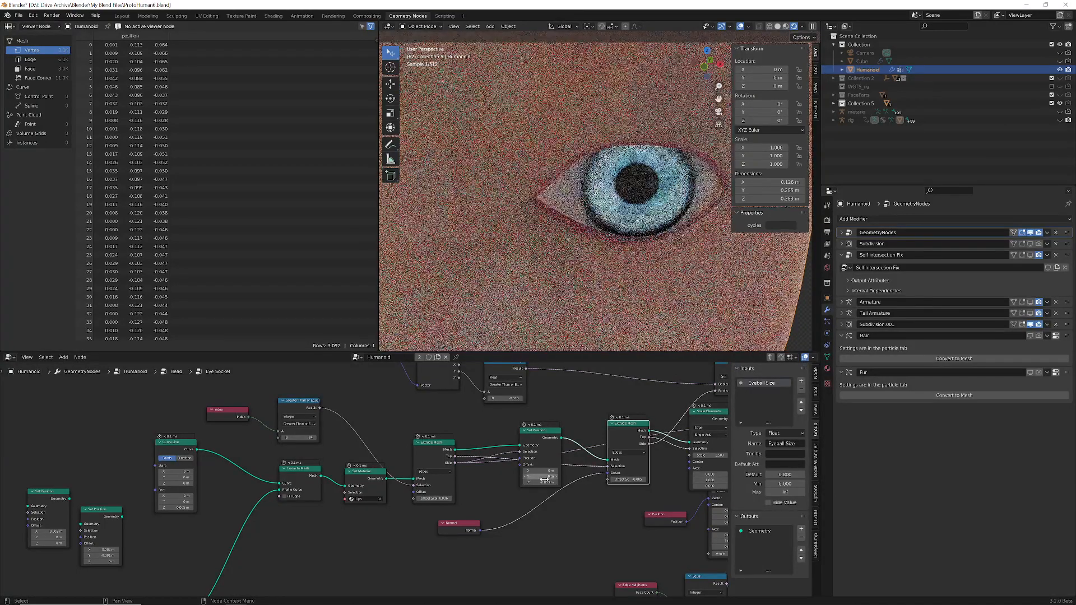
mouse_move(717, 267)
middle_down()
mouse_move(696, 261)
mouse_move(706, 261)
middle_up()
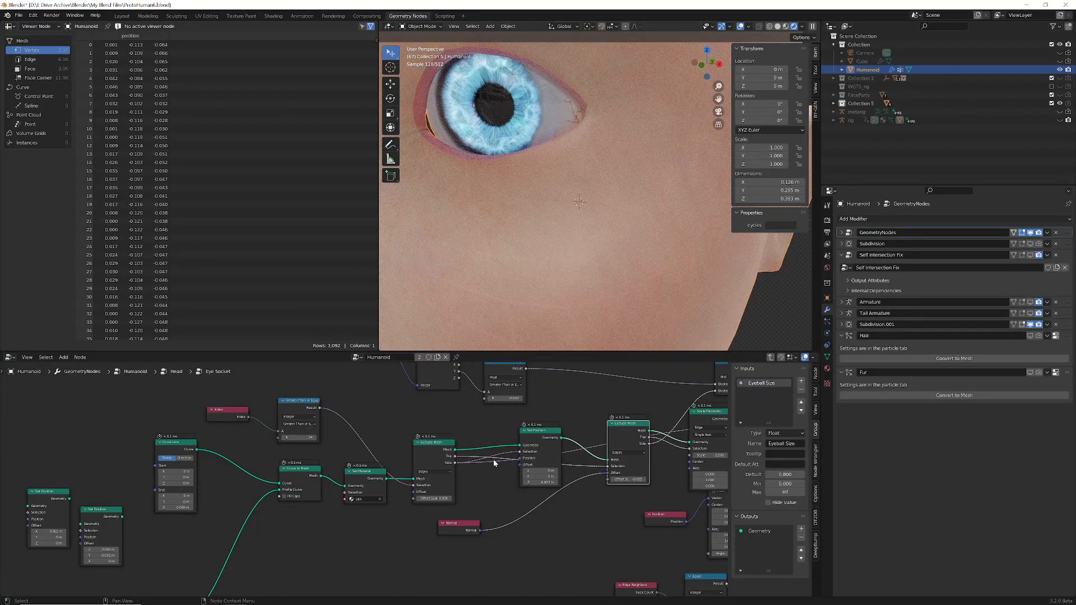
Set that Set Position node's Z offset to -0.004 m and inspect the eye on the face.
click(535, 482)
text(-0.004)
key(Return)
scroll(575, 223, down, 5)
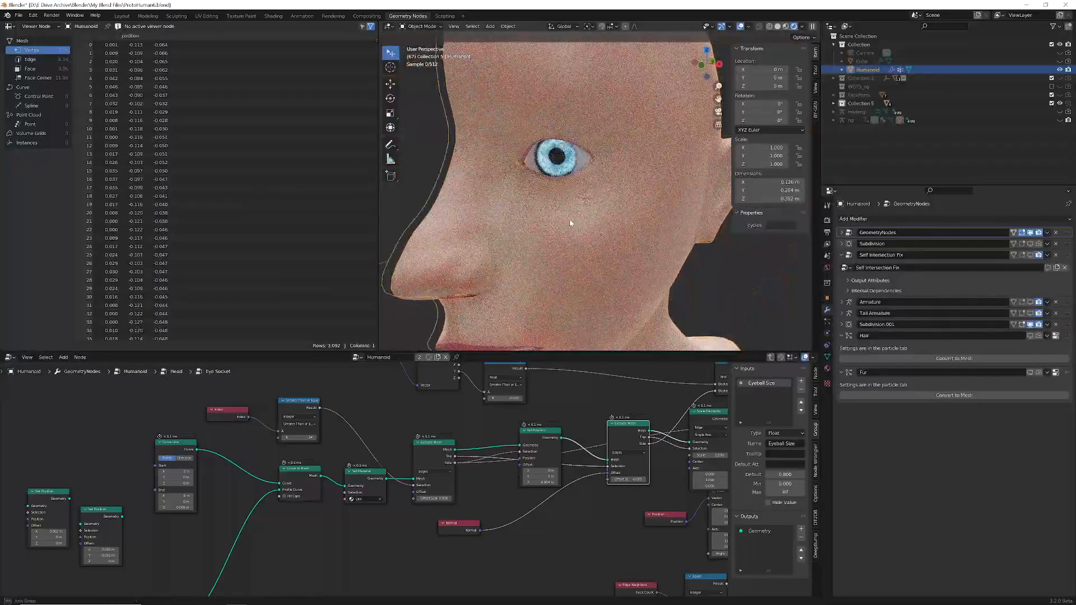
middle_drag(575, 223, 597, 230)
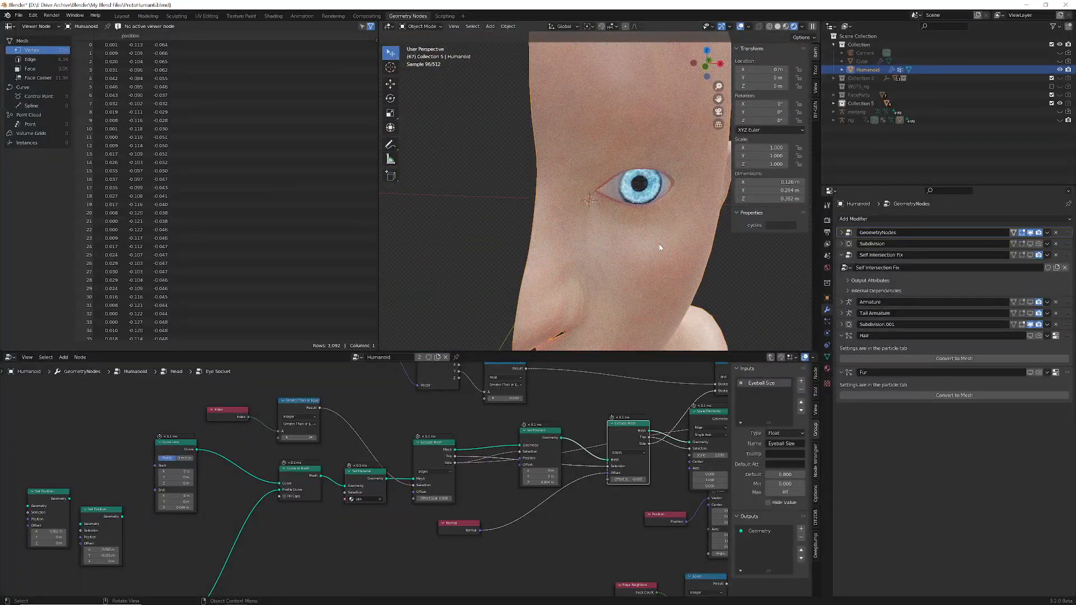
Preview the last Set Position node of the eyelid chain, and the Join Geometry node that adds the eyeball.
scroll(581, 472, down, 2)
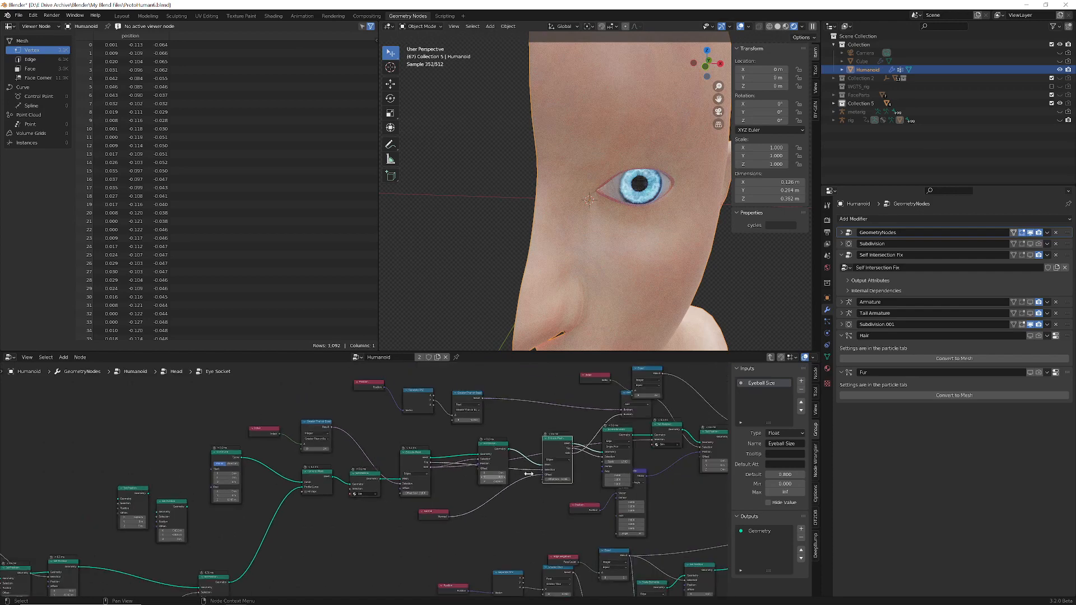
middle_drag(581, 473, 247, 465)
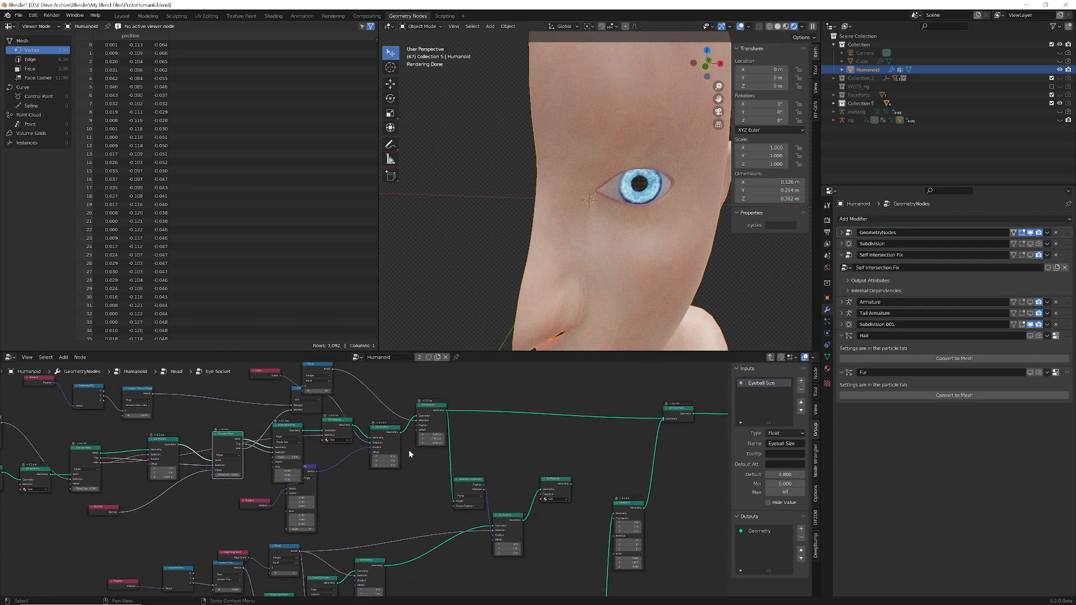
ctrl+shift+click(435, 413)
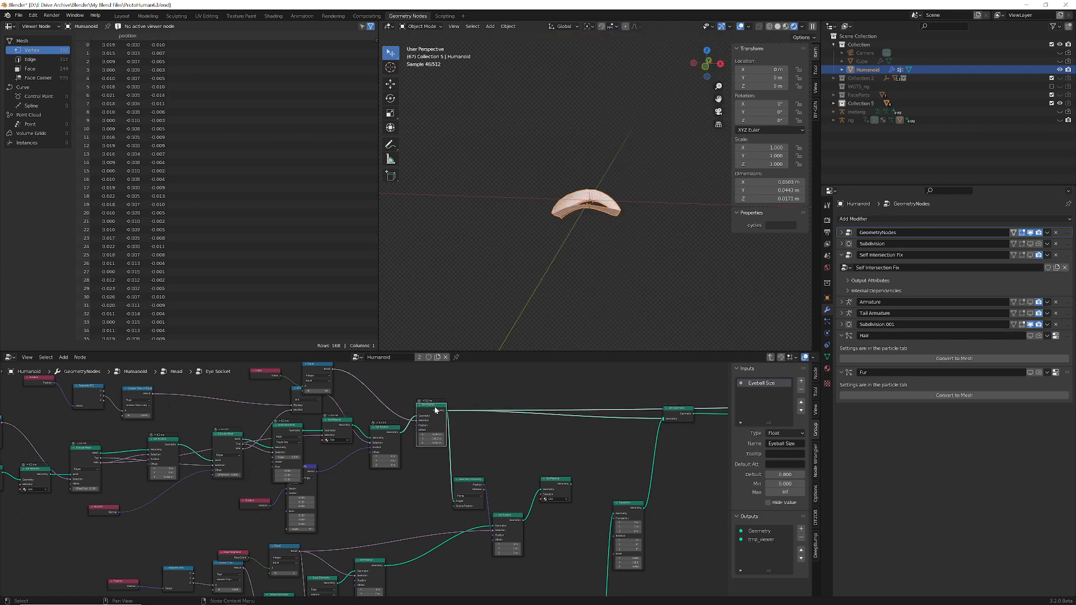
middle_drag(693, 421, 503, 438)
ctrl+shift+click(488, 426)
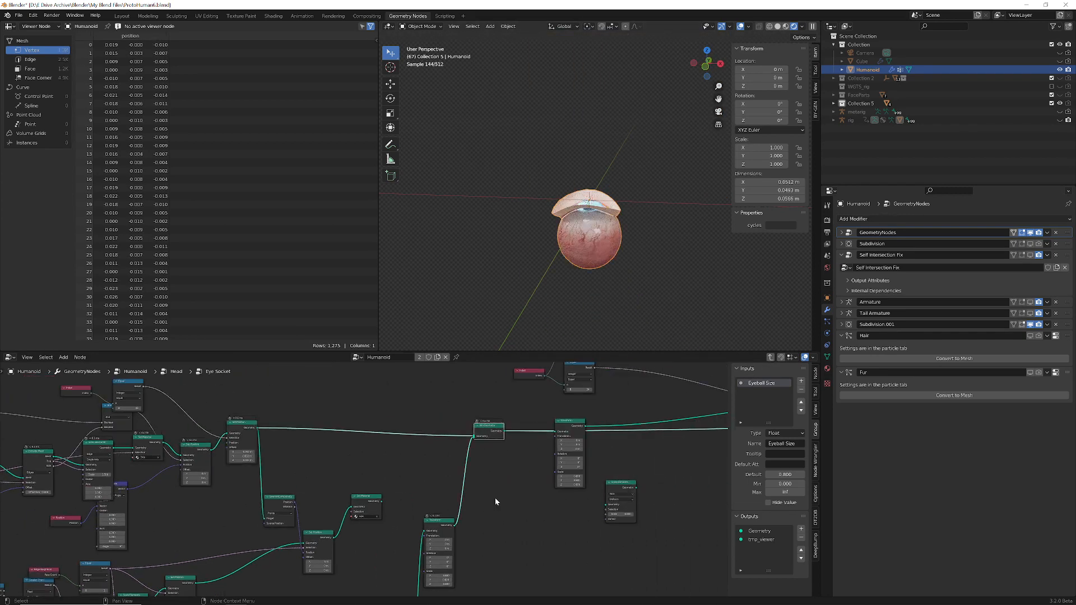
Preview the Transform node that follows the Join Geometry node.
middle_drag(496, 498, 453, 524)
middle_drag(592, 454, 471, 503)
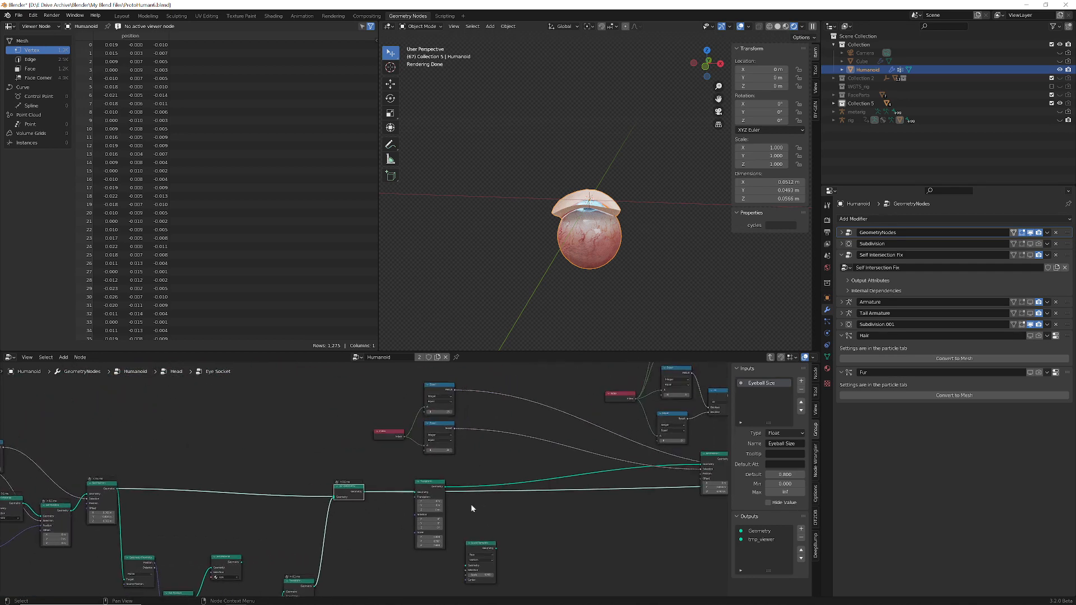
ctrl+shift+click(430, 483)
middle_drag(599, 502, 347, 500)
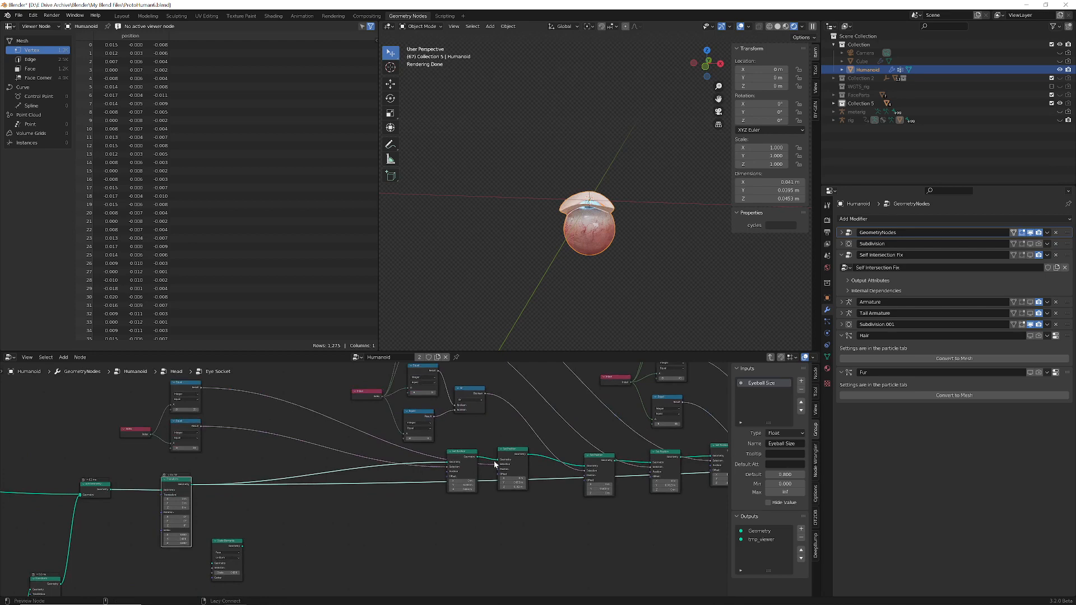
Step the preview through successive Set Position nodes after the Transform and examine the socket shape around the eyeball.
middle_drag(493, 460, 342, 491)
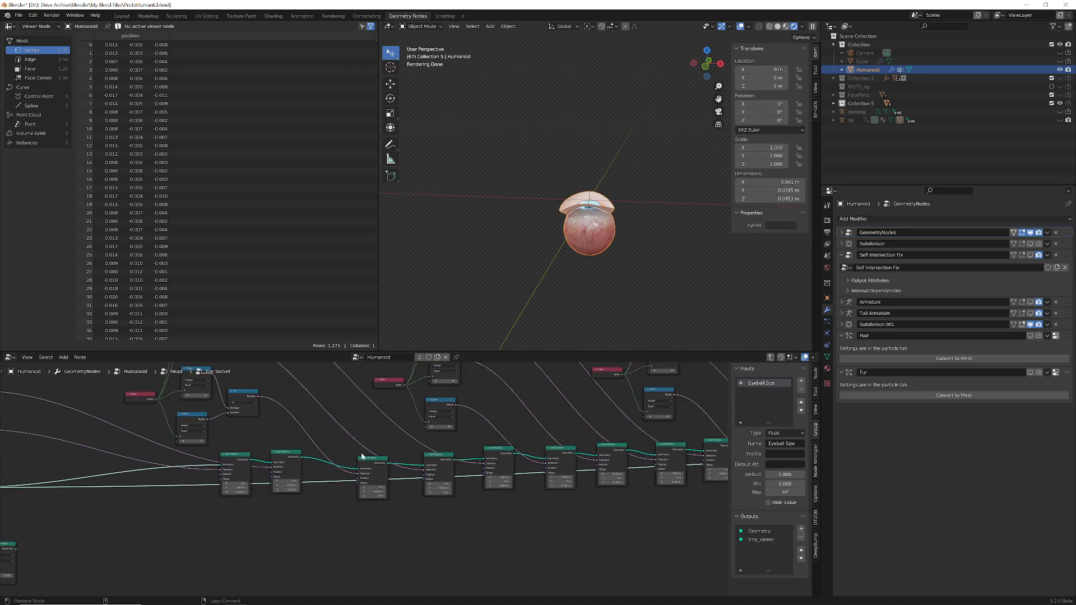
ctrl+shift+click(372, 460)
ctrl+shift+click(430, 463)
middle_drag(549, 298, 565, 321)
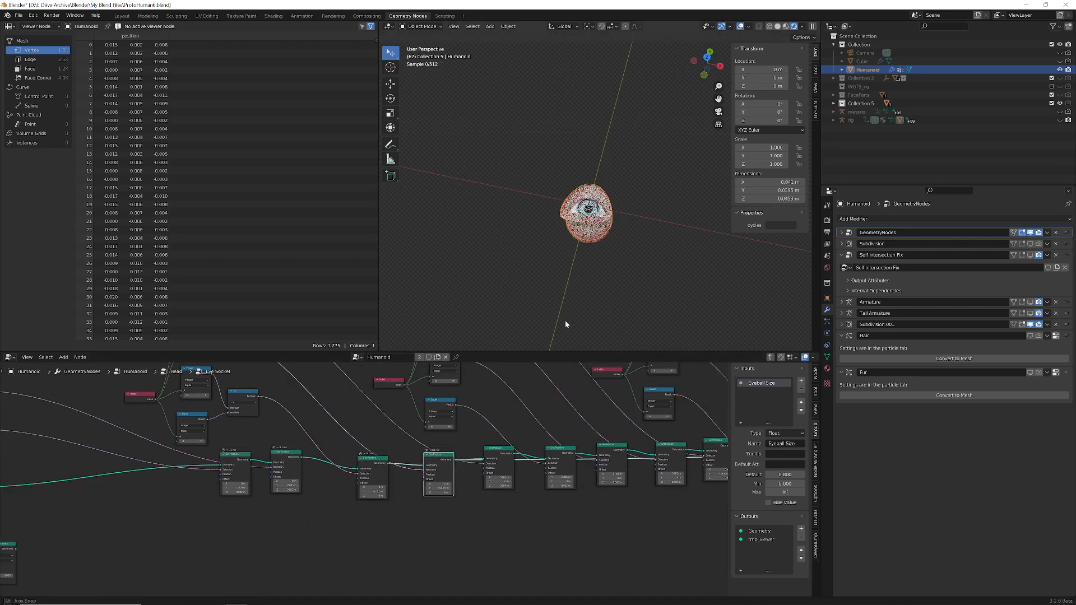
scroll(600, 264, up, 3)
ctrl+shift+click(552, 465)
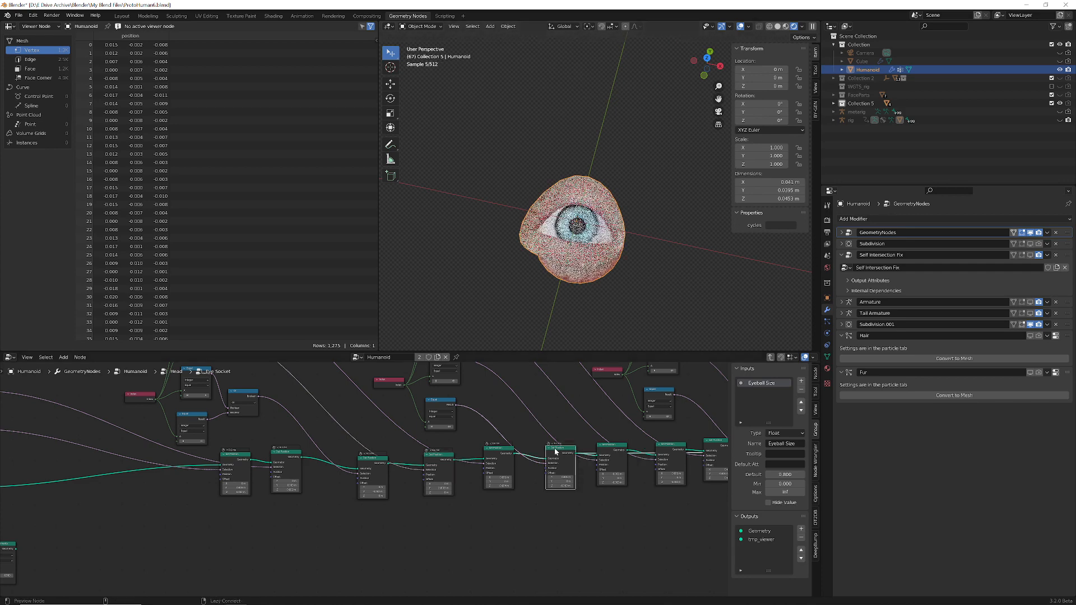
ctrl+shift+click(603, 451)
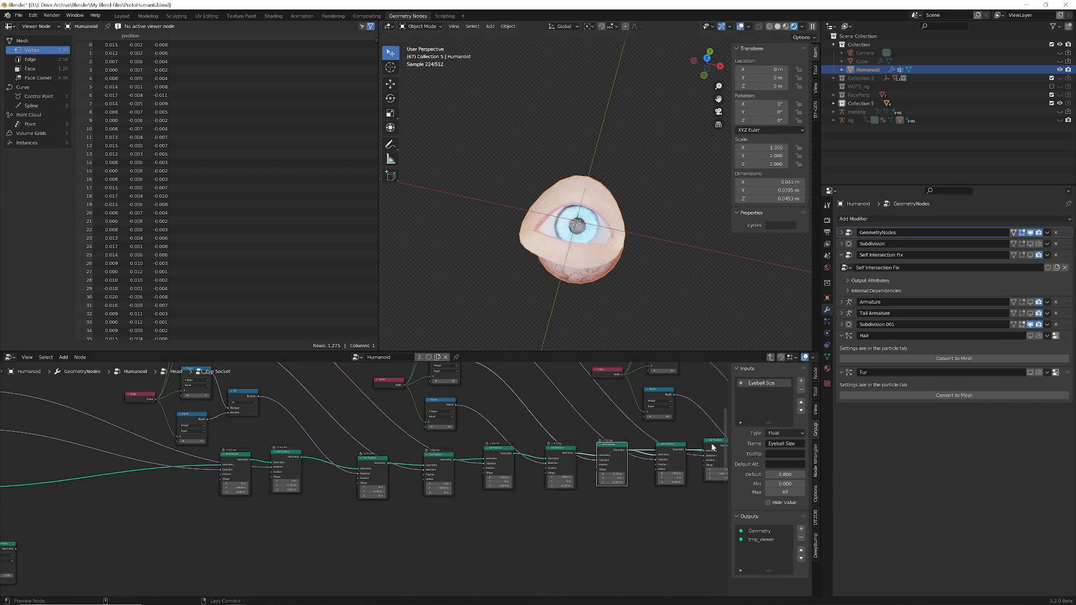
ctrl+shift+click(668, 448)
ctrl+shift+click(710, 444)
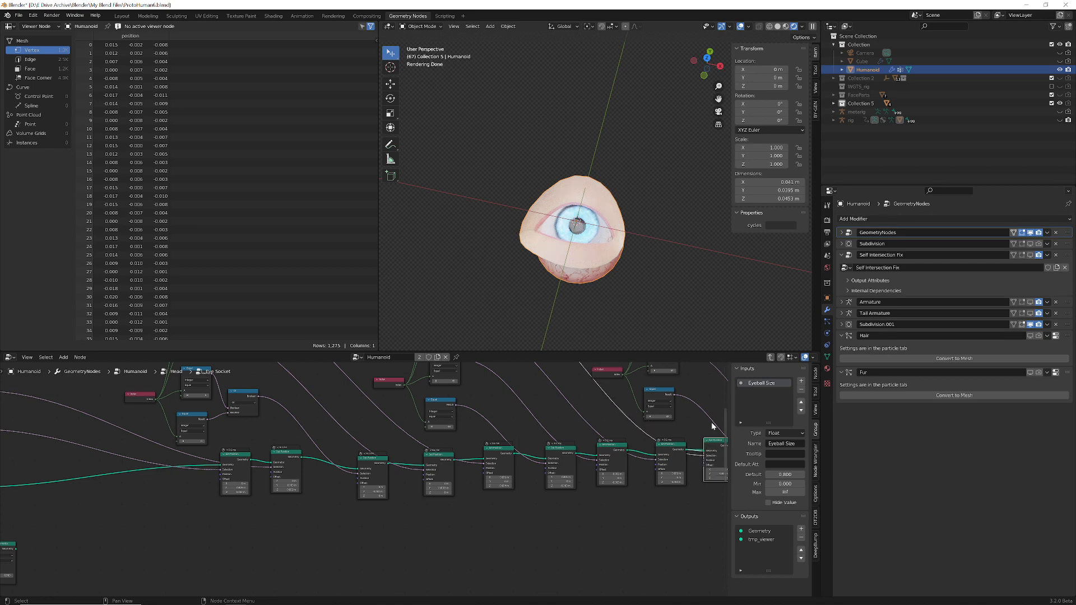
Switch the viewport to wireframe shading and preview the last Set Position node of the socket chain.
click(769, 26)
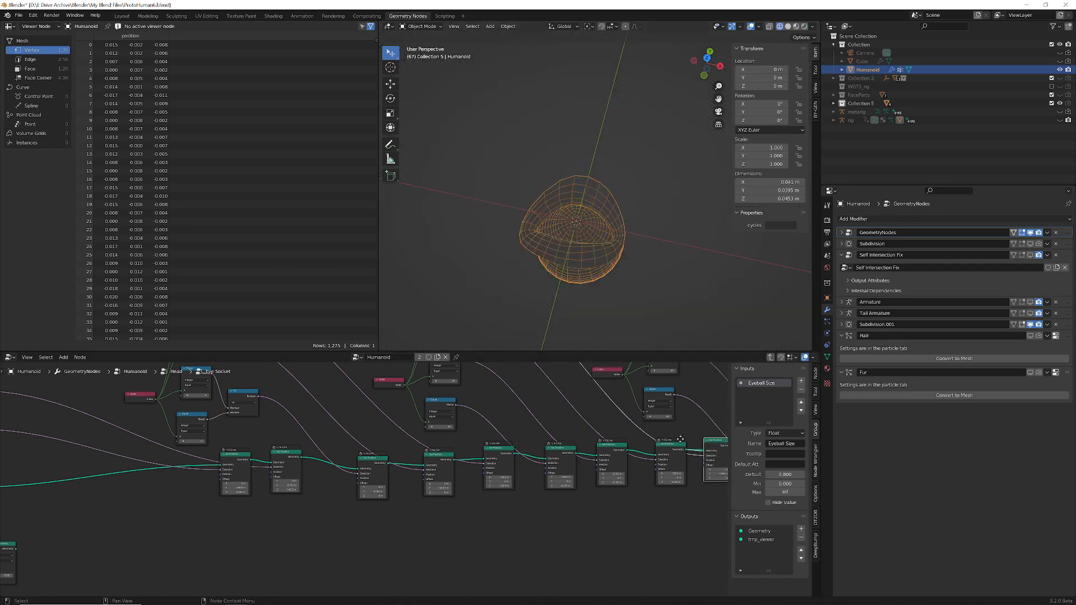
middle_drag(655, 496, 399, 482)
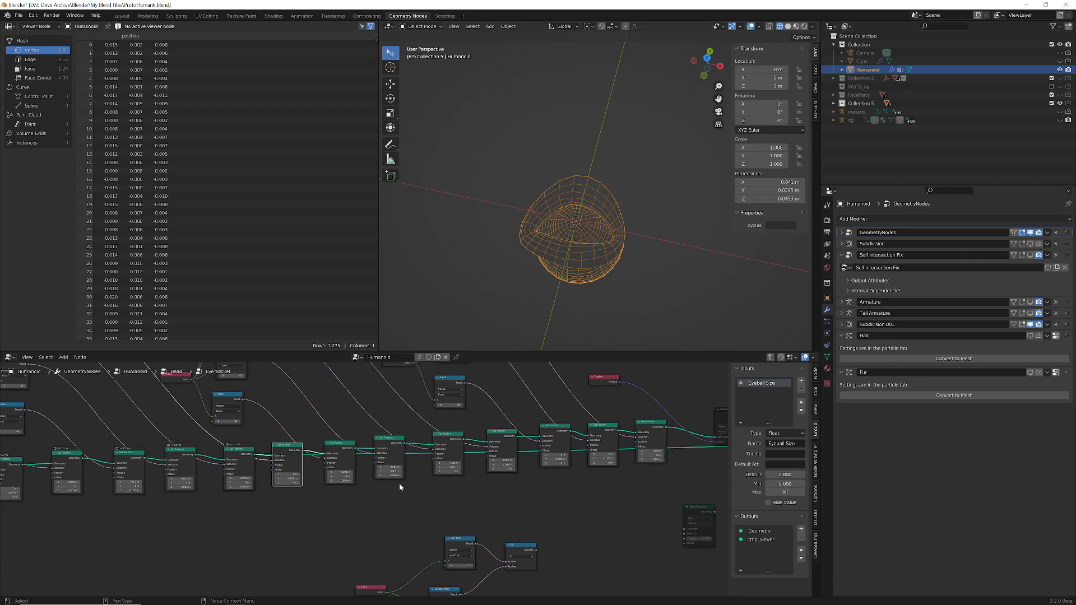
ctrl+shift+click(651, 422)
middle_drag(689, 487, 500, 506)
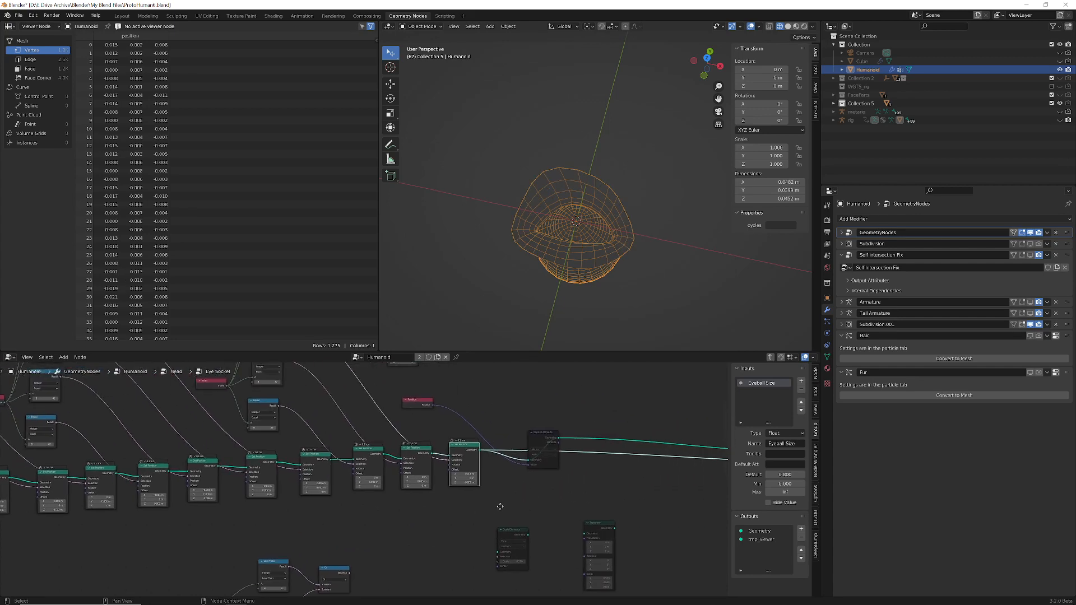
Preview the Transform node before the Eye Socket group's output and view the placed socket from the front.
middle_drag(559, 370, 328, 350)
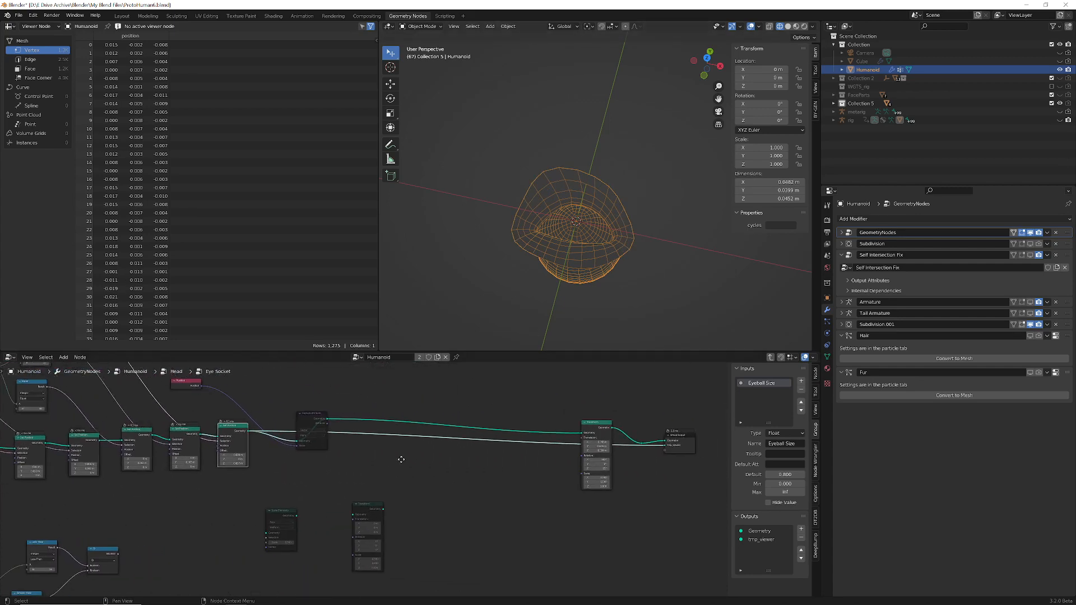
ctrl+shift+click(600, 424)
middle_drag(614, 260, 619, 204)
Return to the Head group and open the Nose.001 node group.
click(771, 357)
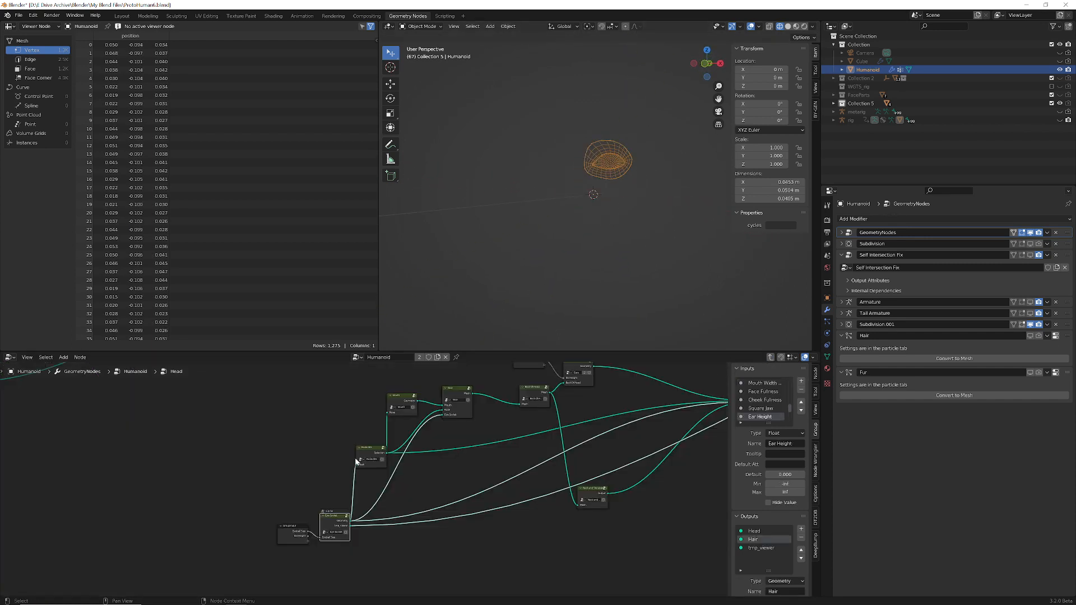
scroll(398, 489, up, 4)
click(447, 471)
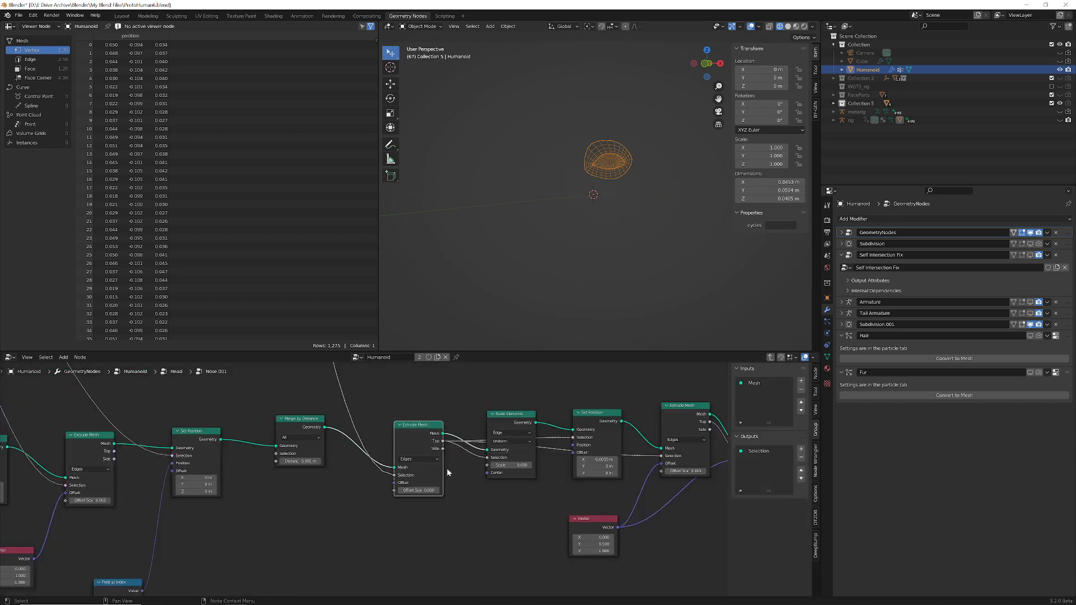
Return to the Head group, check how Eye Socket connects to the nose group, and reopen Nose.001.
scroll(335, 508, down, 5)
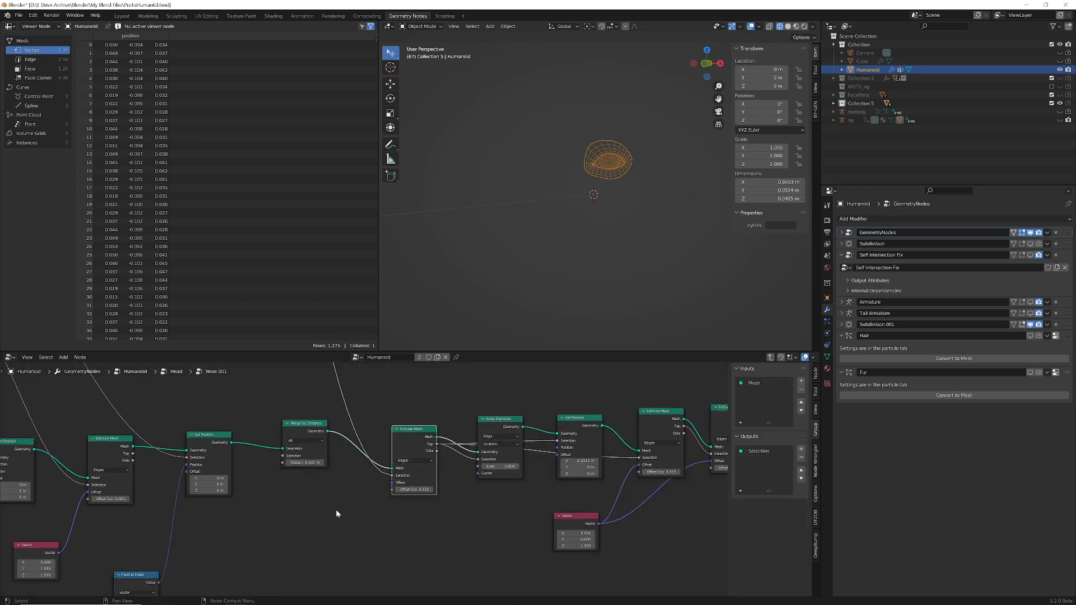
click(771, 356)
scroll(496, 489, up, 3)
scroll(496, 489, up, 2)
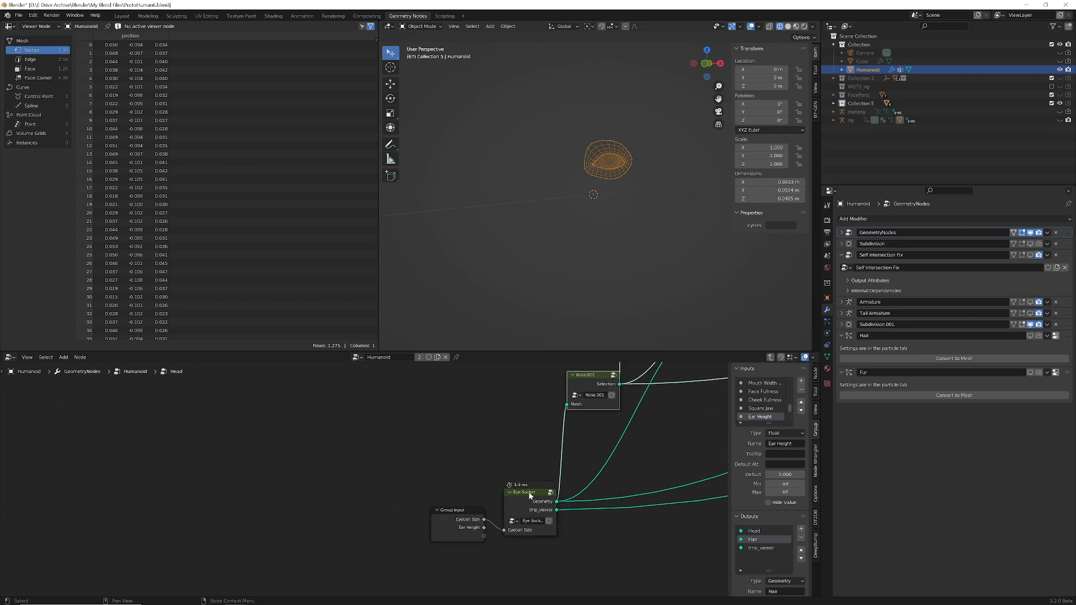
click(529, 494)
click(584, 379)
click(614, 376)
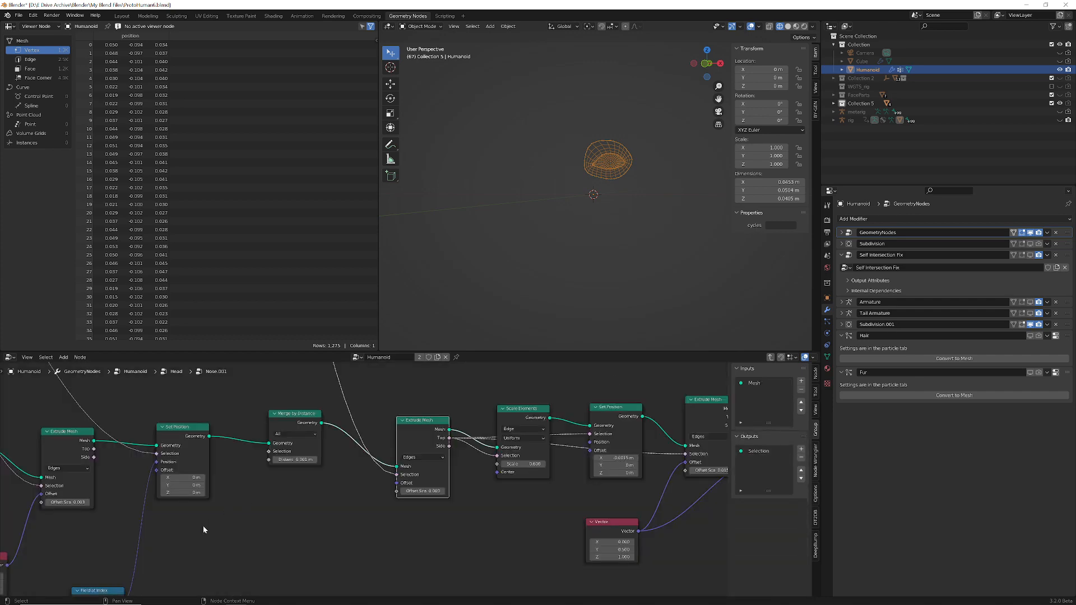
Go to the start of the Nose.001 chain and move the Group Input and first Extrude Mesh nodes slightly further apart from their neighbours.
scroll(205, 530, down, 5)
scroll(630, 527, down, 8)
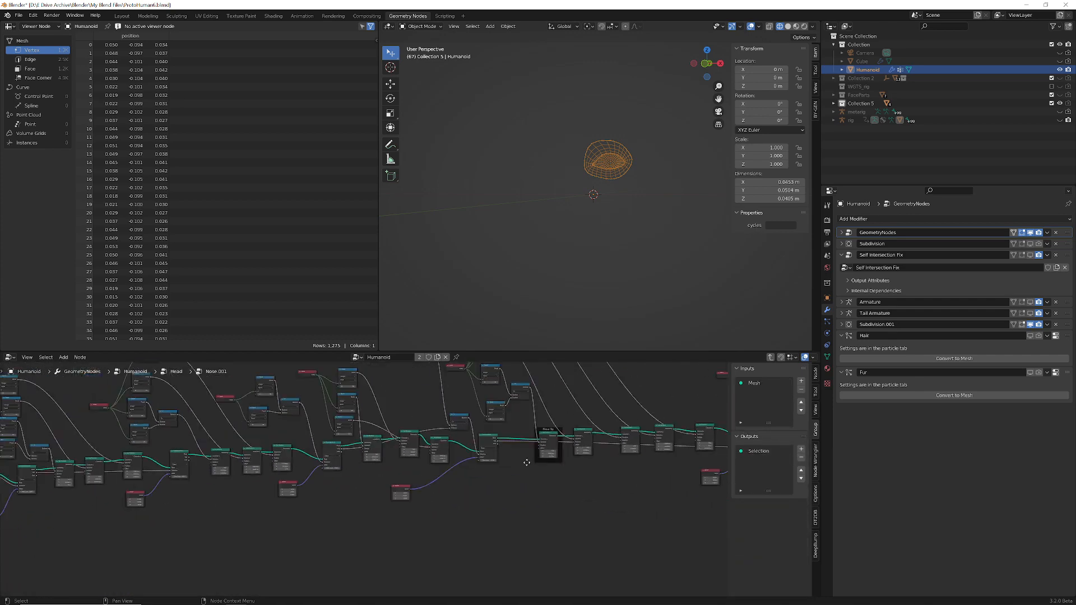
scroll(403, 486, up, 7)
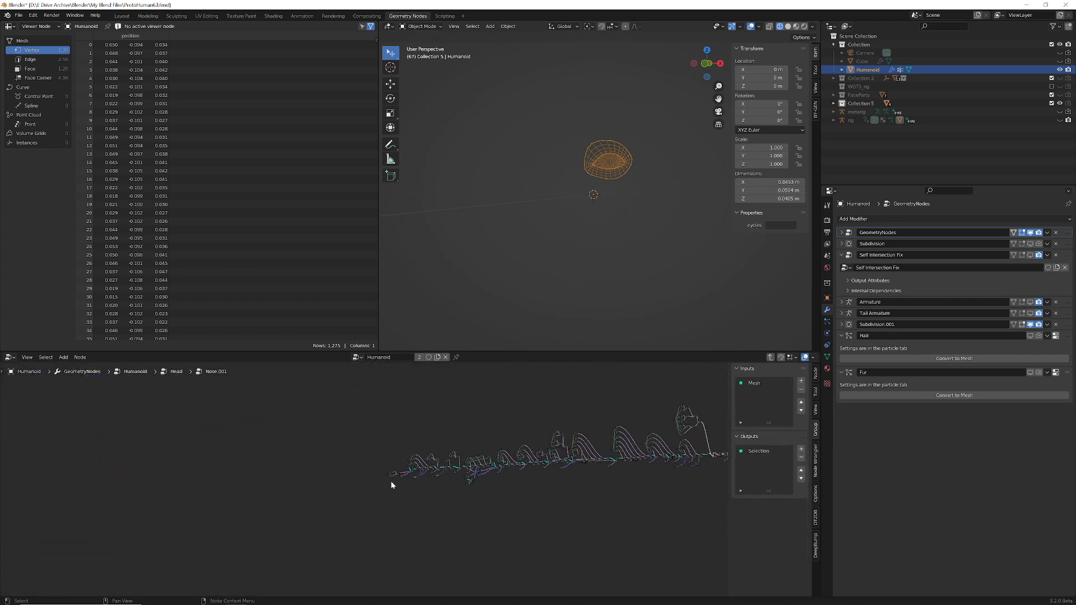
scroll(405, 486, up, 6)
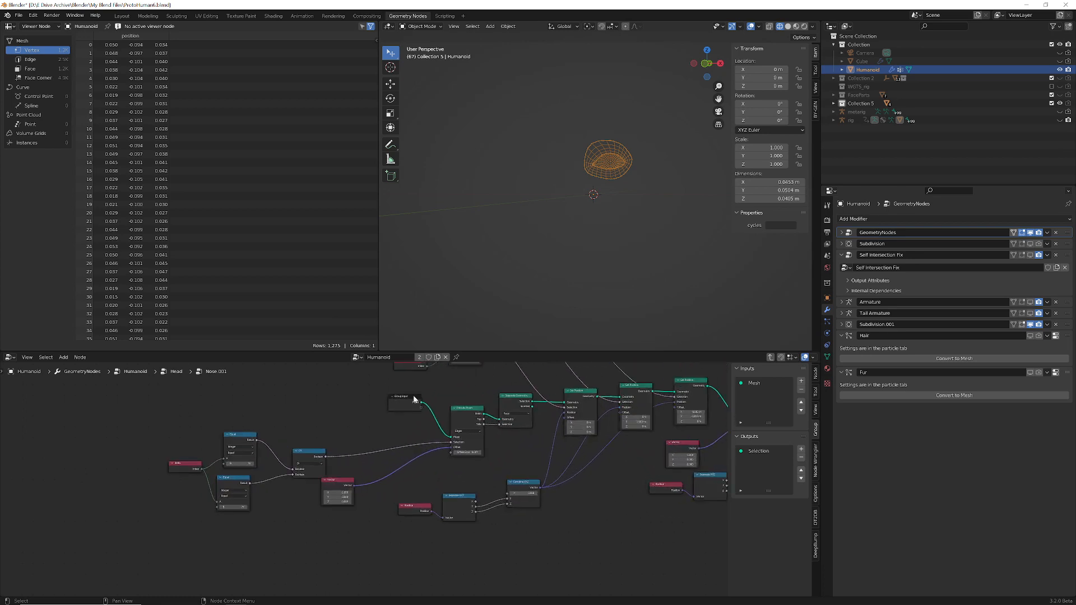
drag(396, 401, 391, 404)
drag(472, 408, 505, 397)
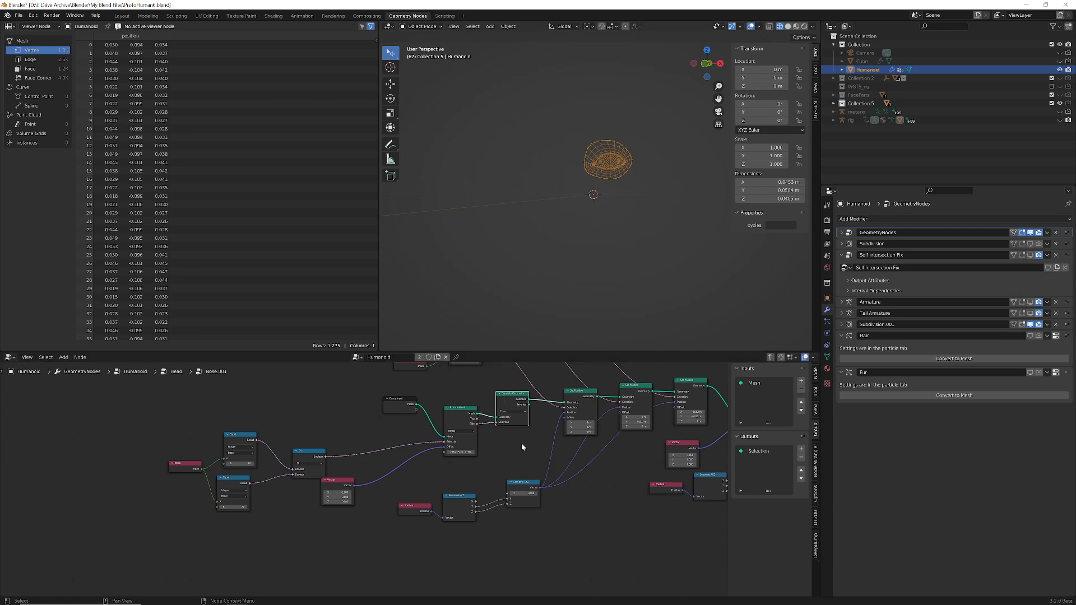
Preview the third Set Position node of the nose chain and disable the Subdivision.001 modifier's viewport display.
middle_drag(521, 447, 472, 534)
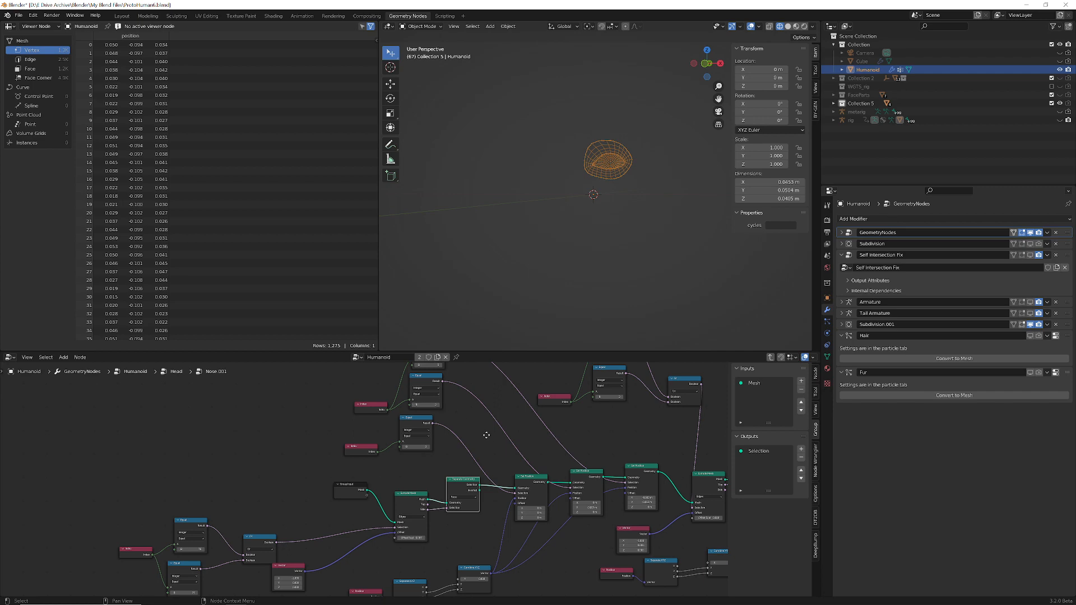
middle_drag(486, 435, 316, 410)
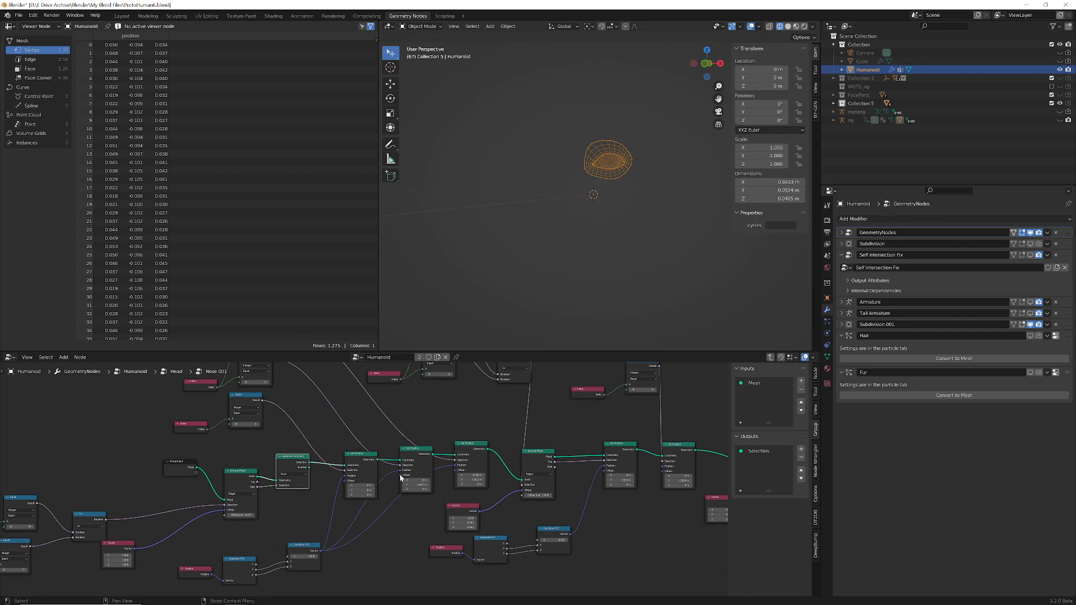
ctrl+shift+click(469, 448)
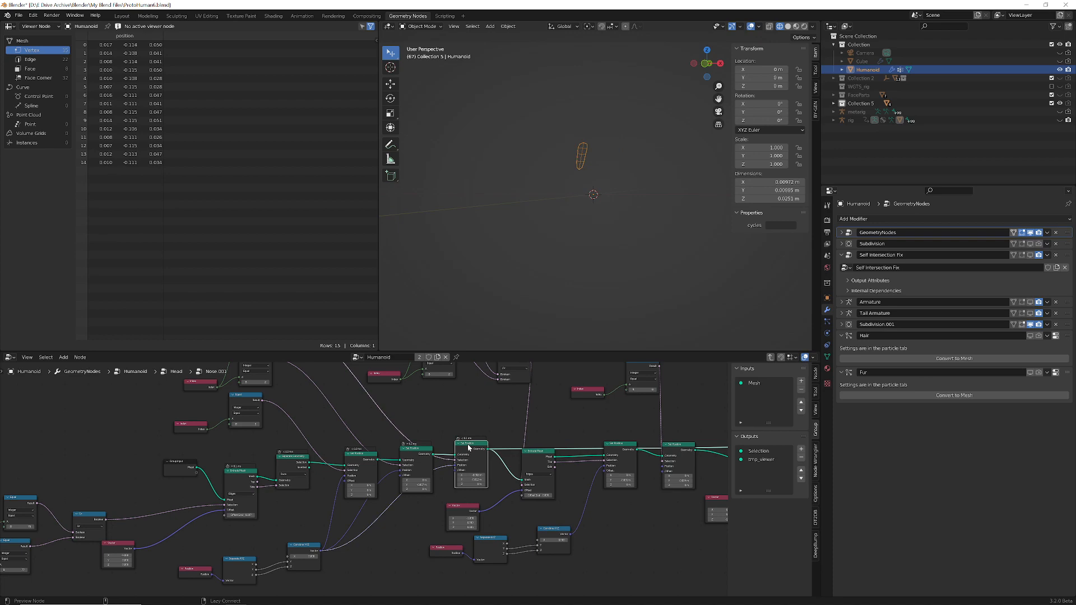
middle_drag(490, 428, 322, 446)
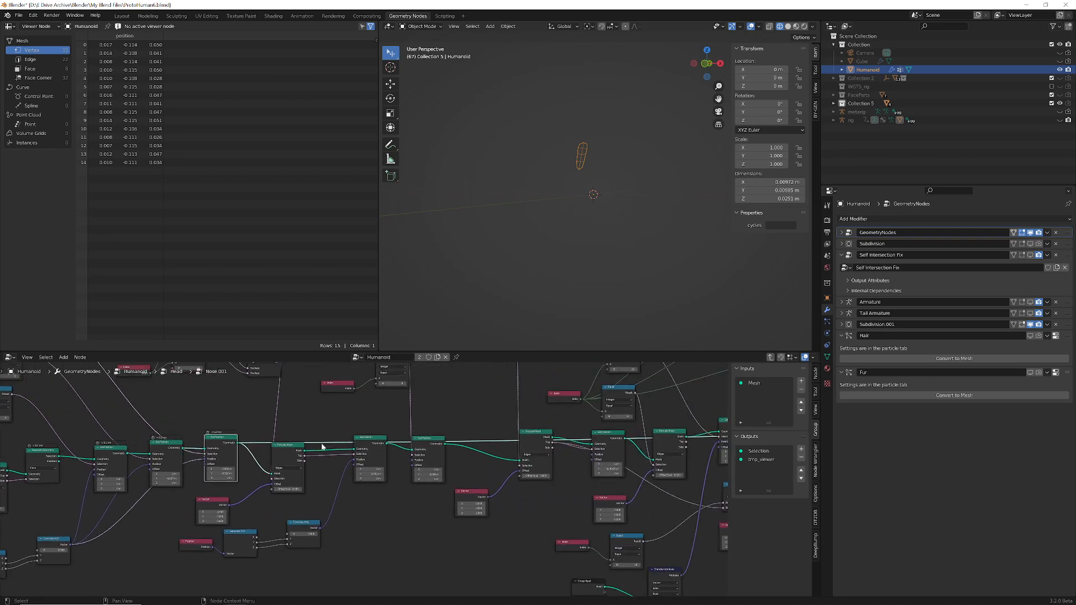
click(1030, 325)
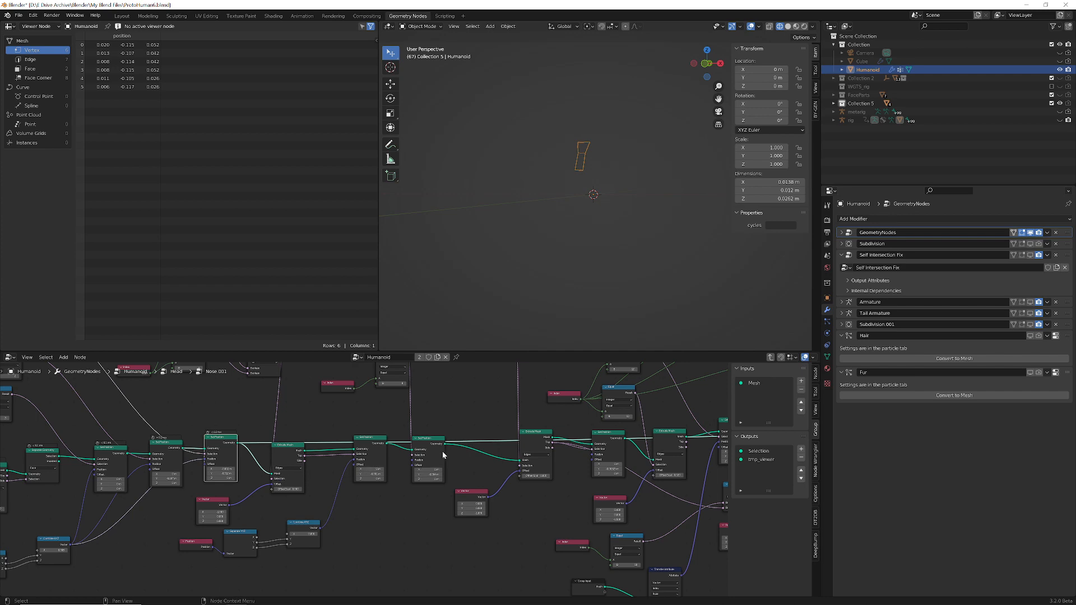
Step the preview through further Set Position nodes along the Nose.001 chain to show the nose mesh growing.
ctrl+shift+click(431, 440)
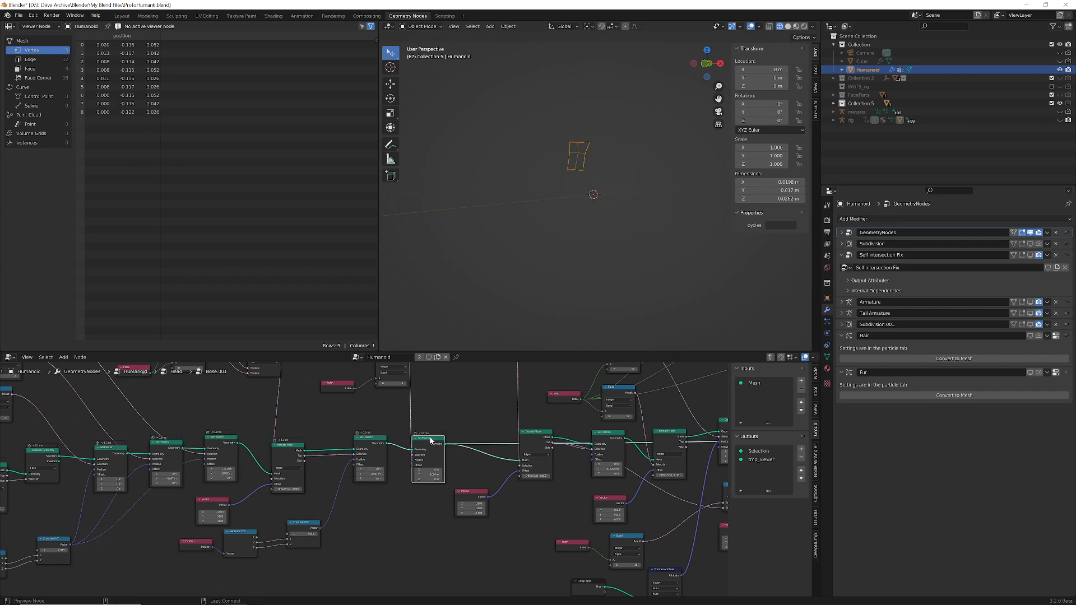
middle_drag(540, 503, 351, 495)
middle_drag(636, 491, 385, 497)
ctrl+shift+click(453, 396)
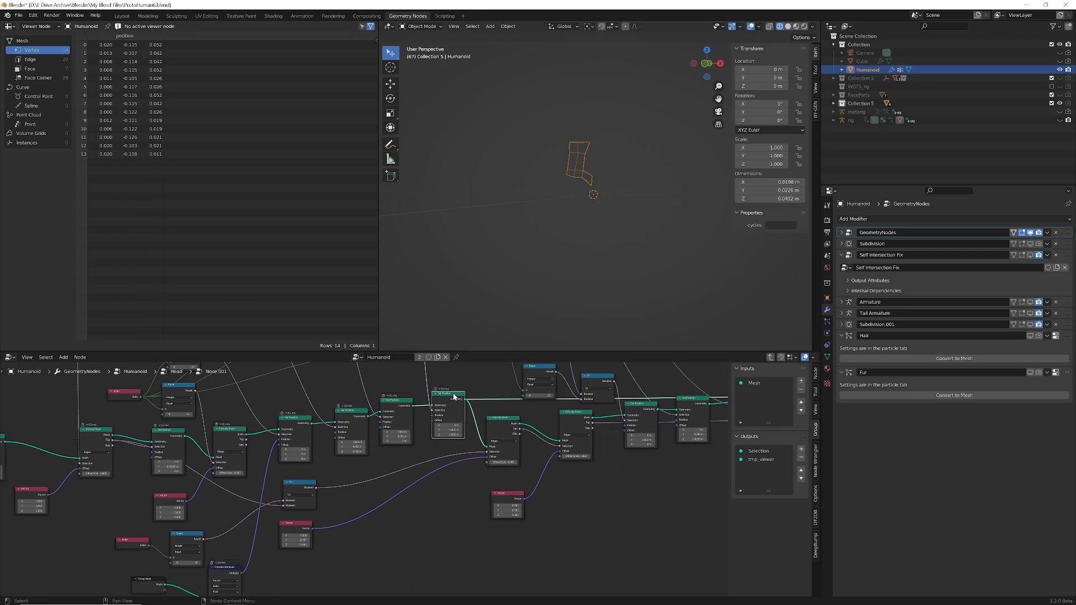
middle_drag(665, 509, 388, 523)
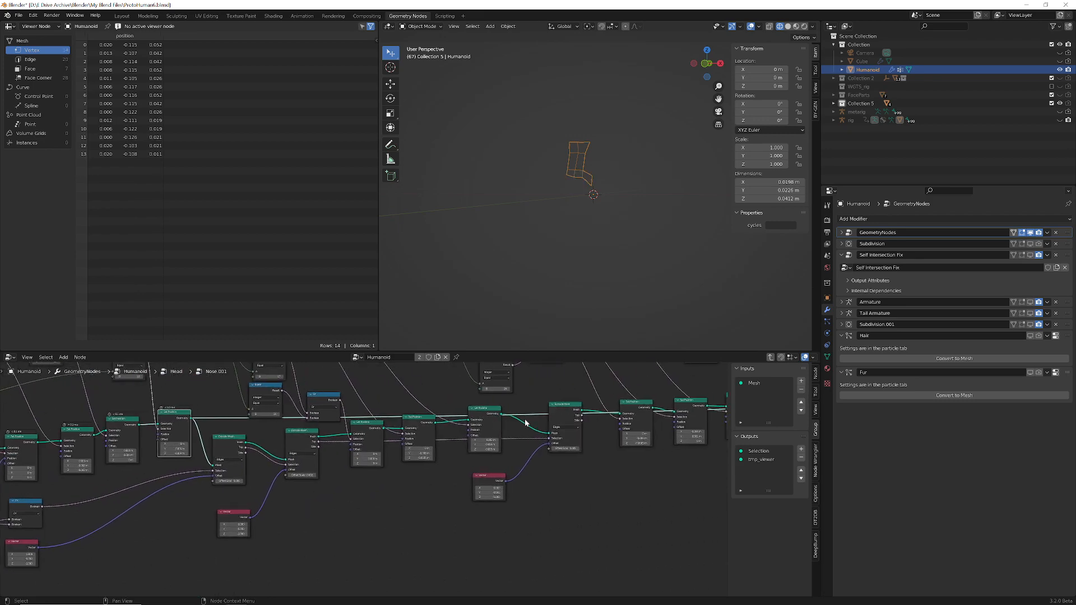
ctrl+shift+click(488, 411)
middle_drag(584, 475, 267, 482)
ctrl+shift+click(411, 396)
scroll(506, 460, down, 7)
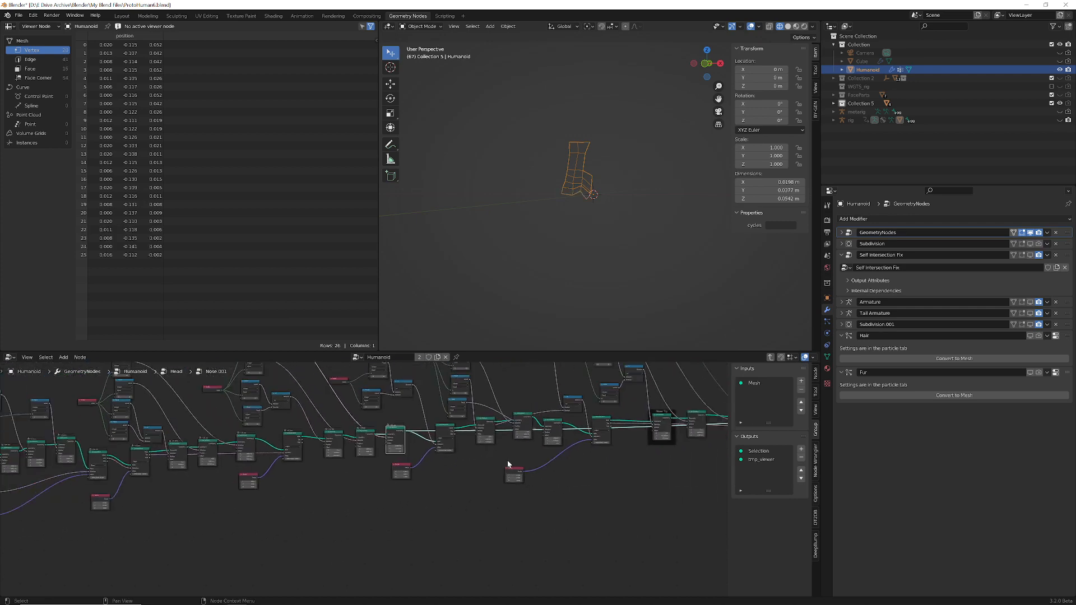
Preview the last node before the Nose.001 group's output and examine the complete half-nose mesh up close.
middle_drag(508, 462, 246, 473)
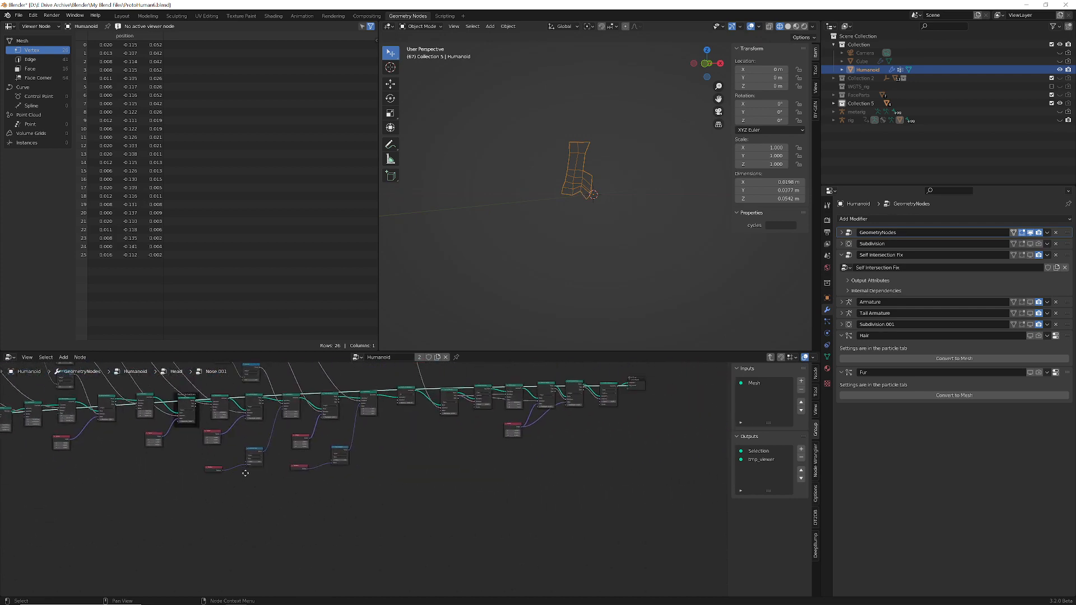
ctrl+shift+click(608, 386)
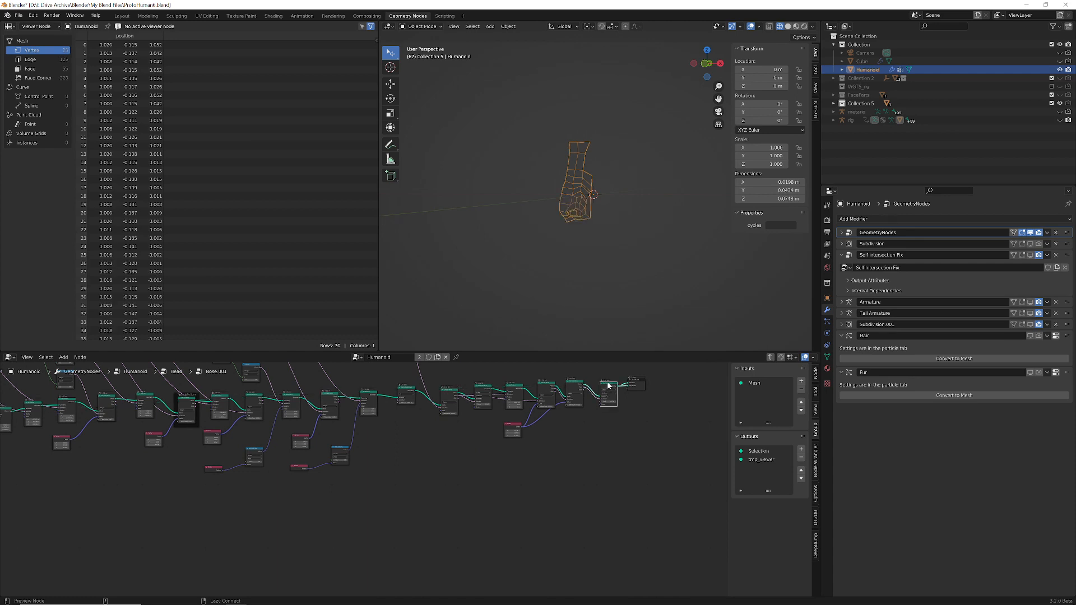
middle_drag(607, 290, 593, 271)
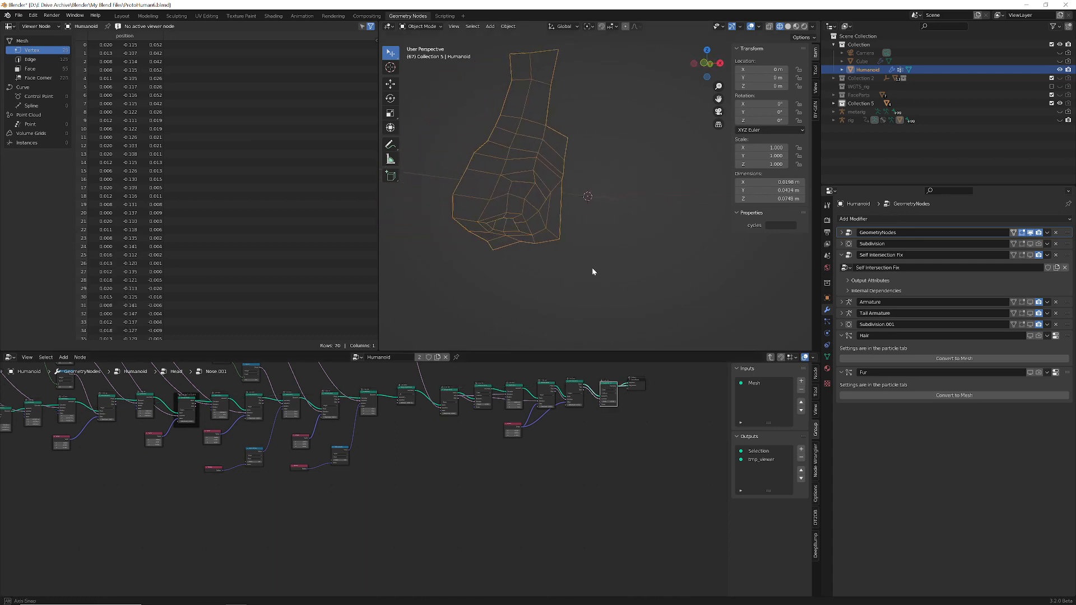
Enable Subdivision.001 in the viewport, examine the smoothed nose, and disable the modifier again.
click(1030, 325)
mouse_move(544, 250)
middle_down()
mouse_move(522, 259)
mouse_move(560, 254)
middle_up()
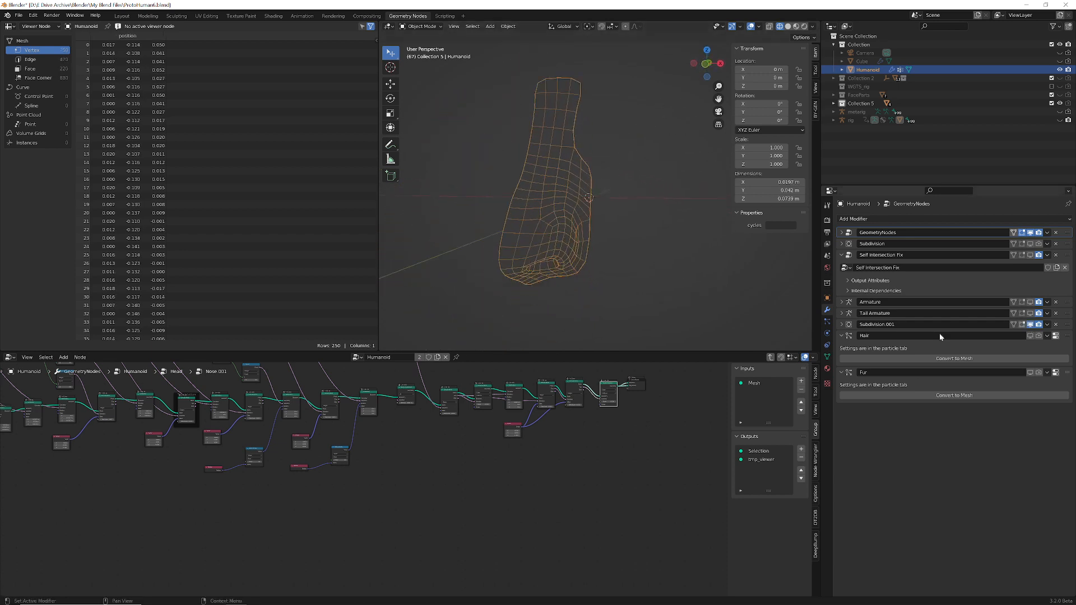
click(1031, 324)
Return to the Head group and open the Mouth node group.
middle_drag(612, 388, 535, 424)
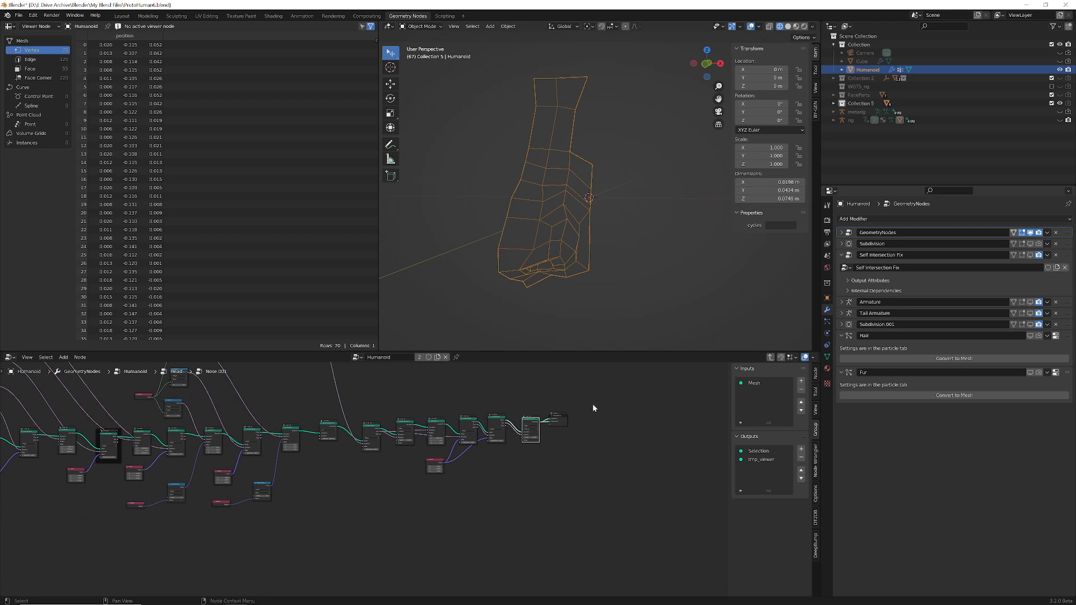
click(770, 357)
scroll(563, 448, up, 4)
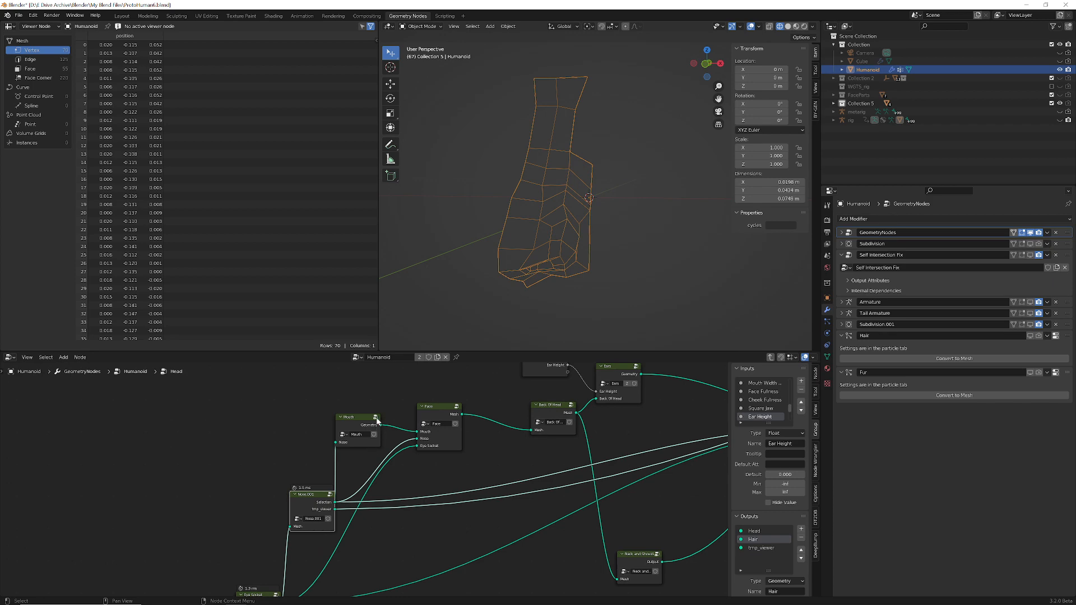
click(375, 418)
Look over the whole Mouth node chain, from its output back to its start, including its framed extrusion nodes.
scroll(342, 512, down, 1)
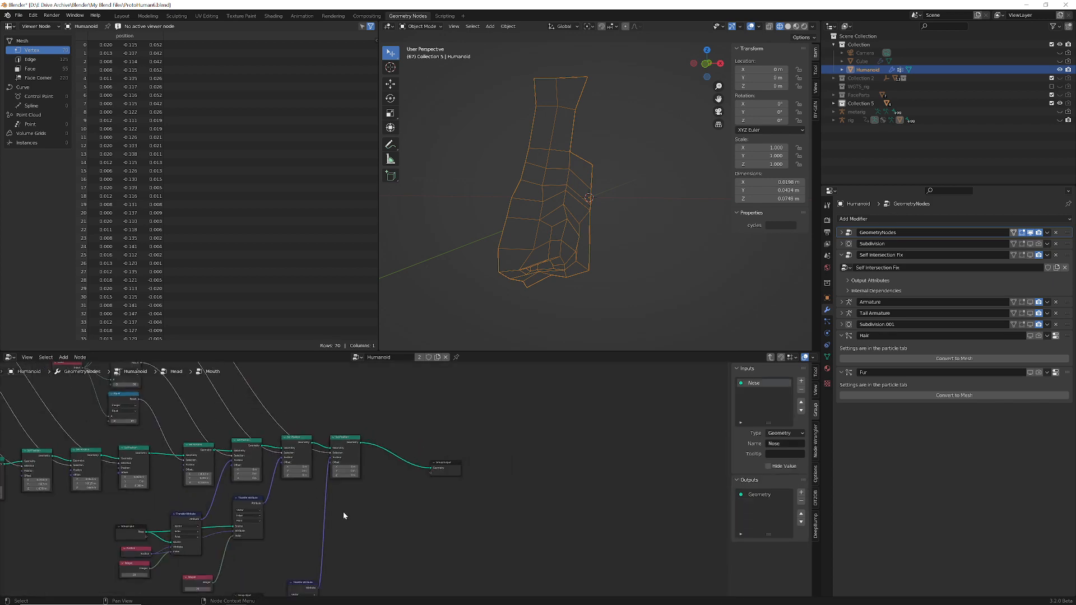
scroll(342, 512, down, 2)
scroll(89, 509, down, 3)
middle_drag(50, 514, 358, 469)
middle_drag(167, 484, 539, 474)
middle_drag(219, 484, 591, 467)
scroll(450, 487, up, 5)
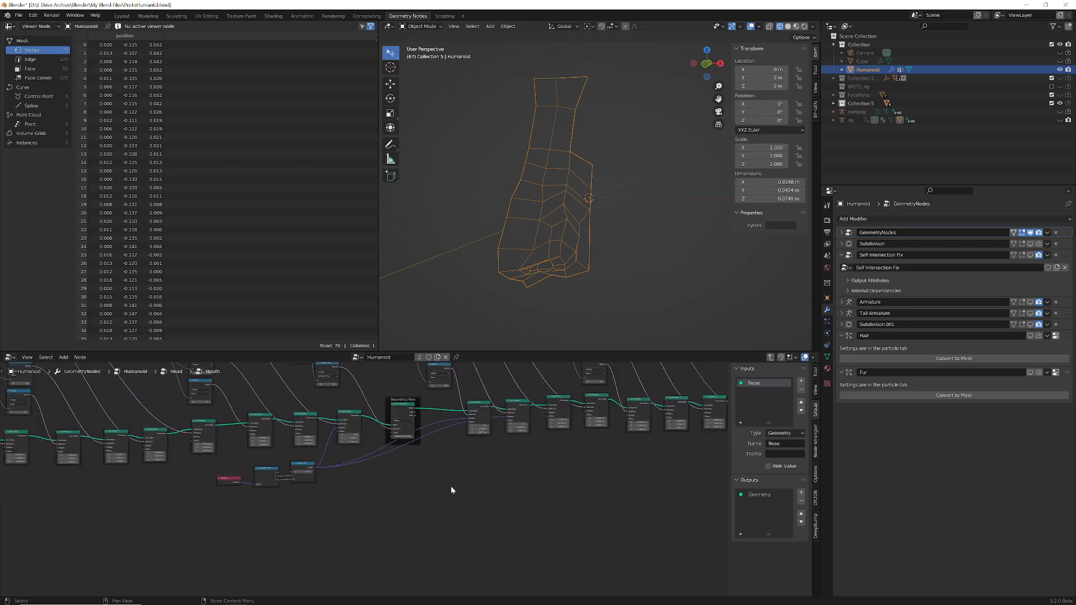
scroll(451, 486, down, 5)
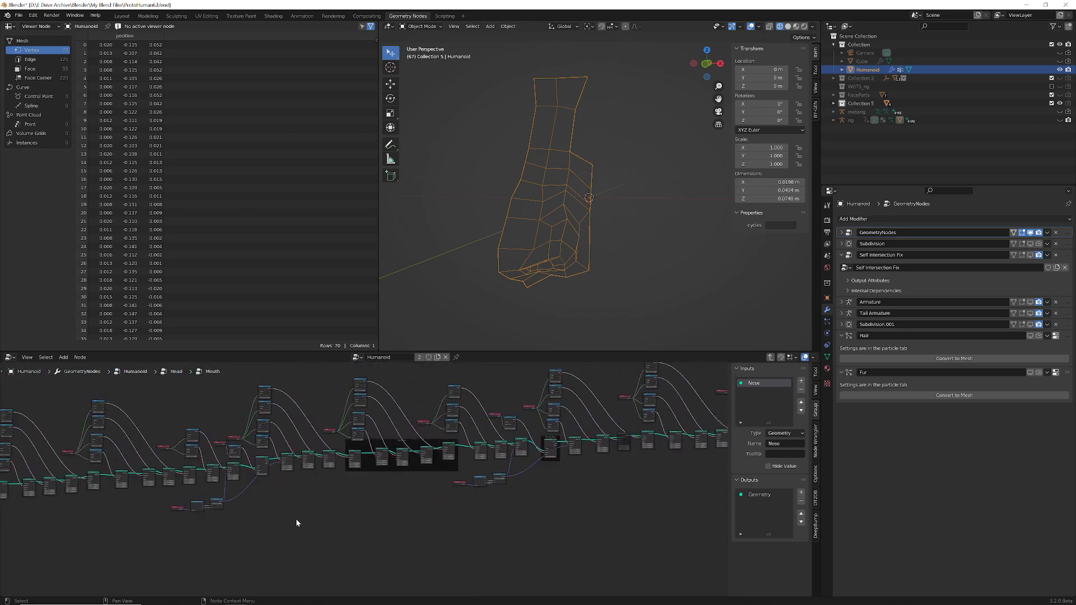
scroll(305, 520, down, 4)
middle_drag(288, 509, 127, 506)
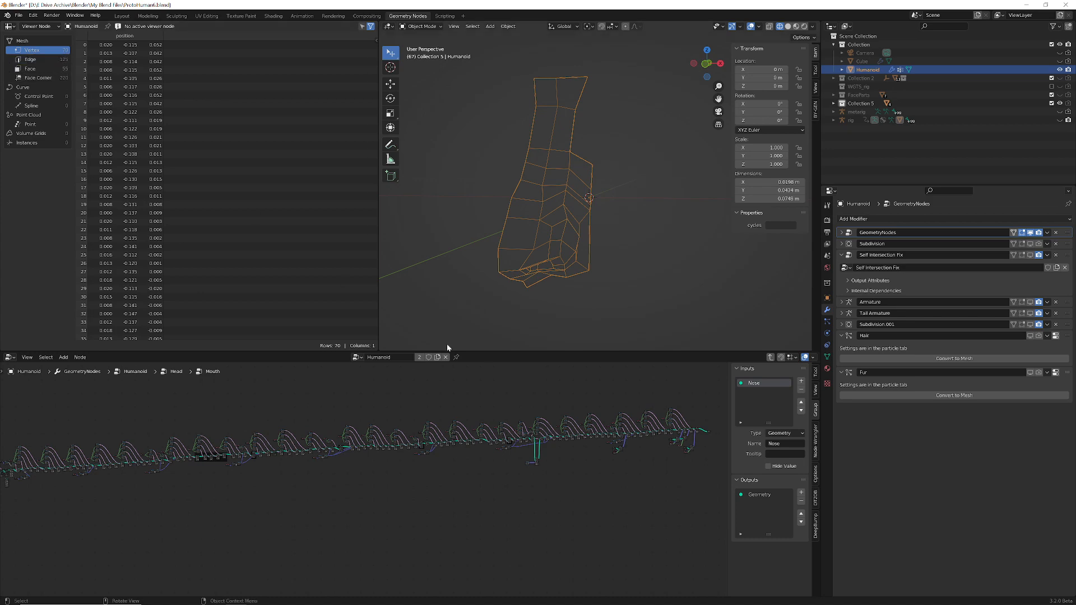
middle_drag(579, 472, 386, 475)
Preview the last Set Position node of the Mouth group and examine the mouth mesh from several angles.
scroll(533, 473, up, 7)
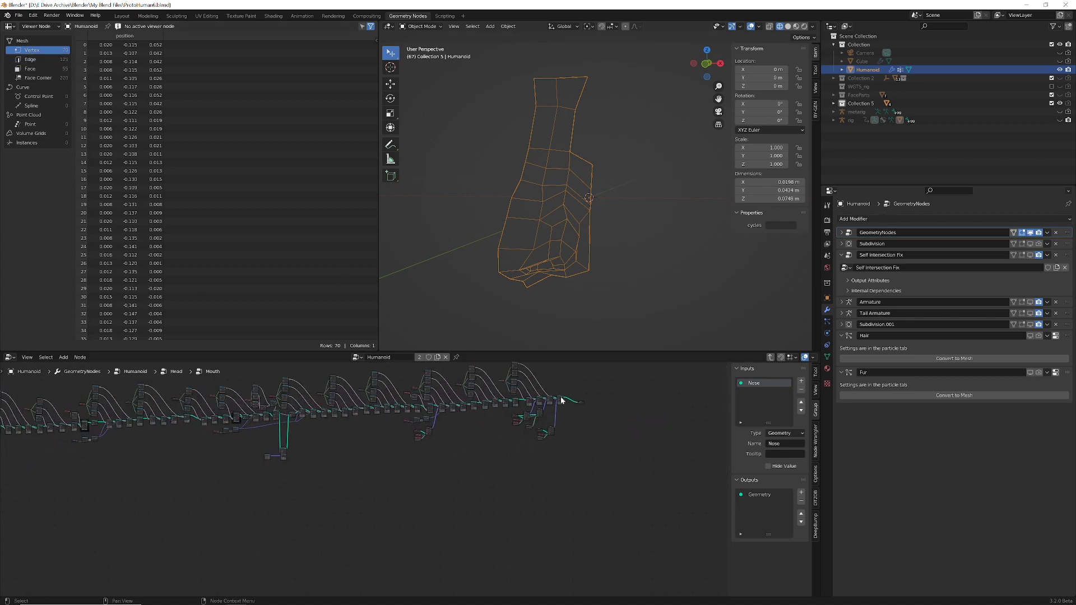
ctrl+shift+click(560, 399)
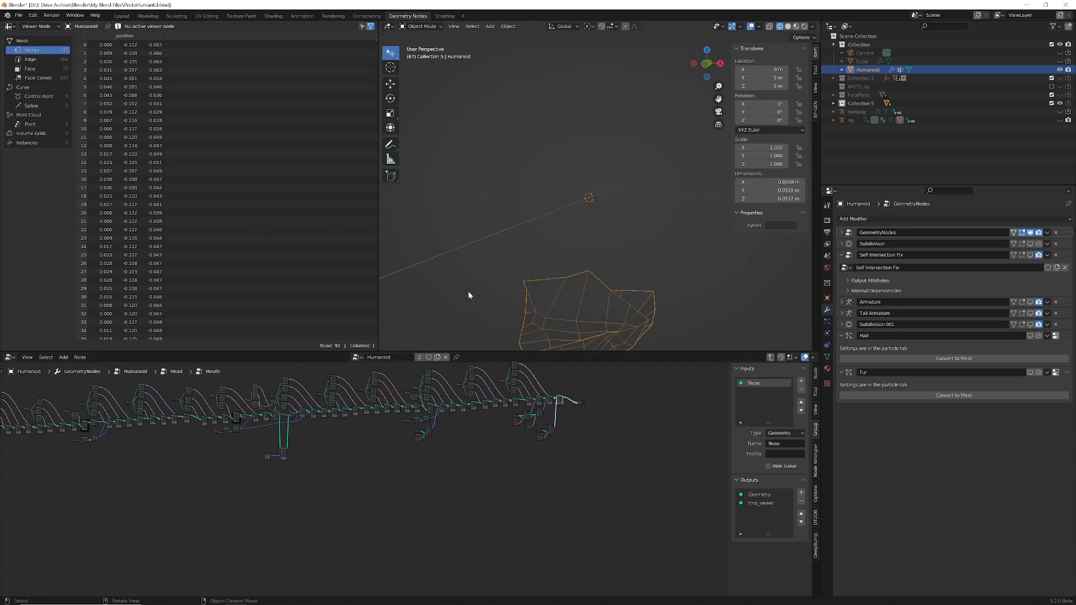
middle_drag(469, 291, 609, 279)
middle_drag(549, 304, 590, 191)
scroll(588, 256, up, 4)
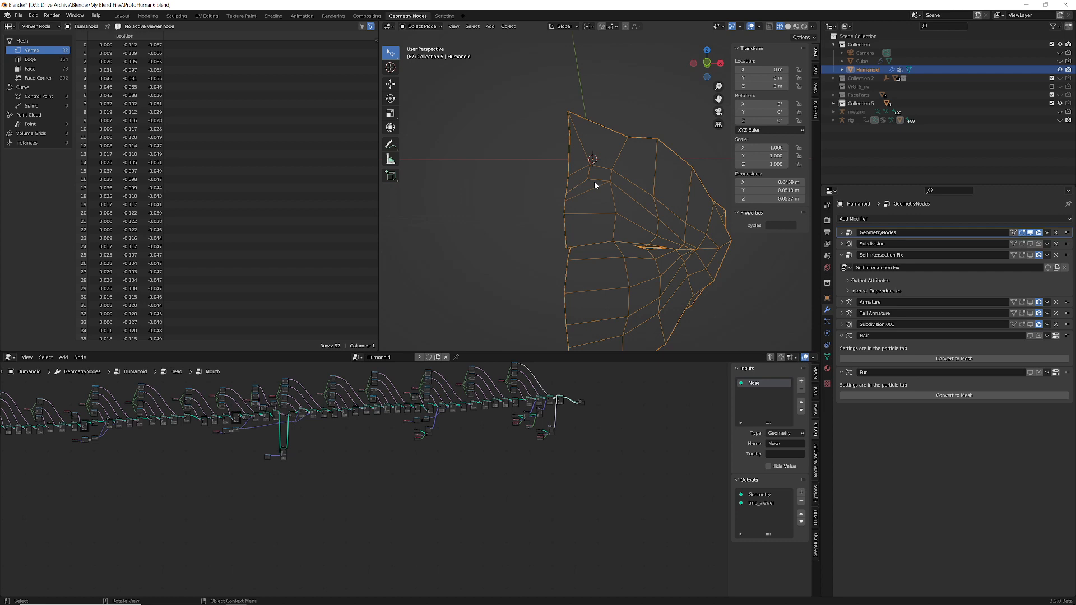
scroll(589, 190, up, 4)
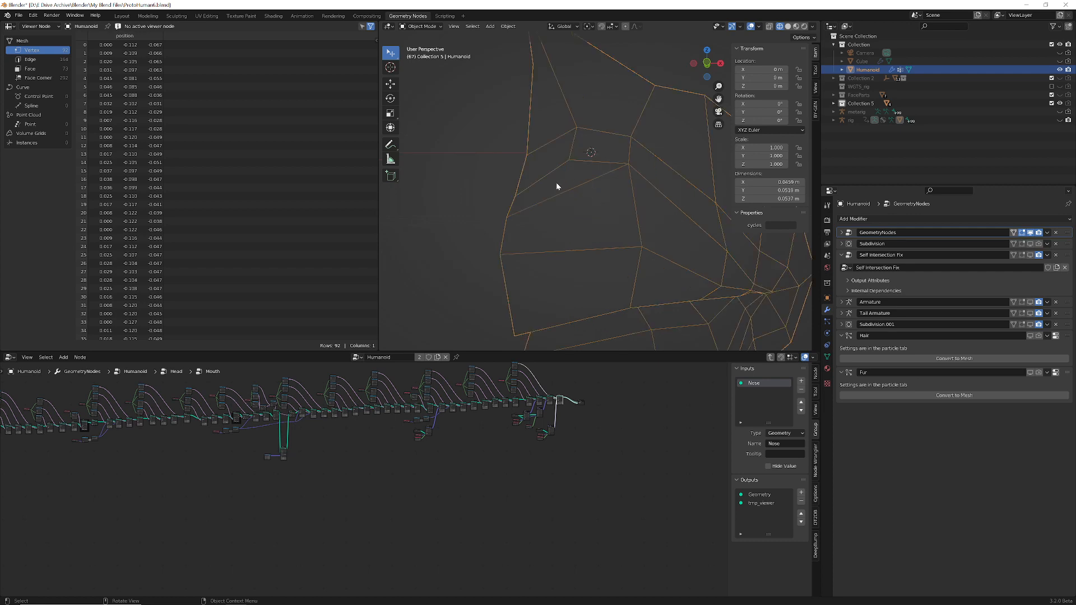
middle_drag(558, 185, 562, 191)
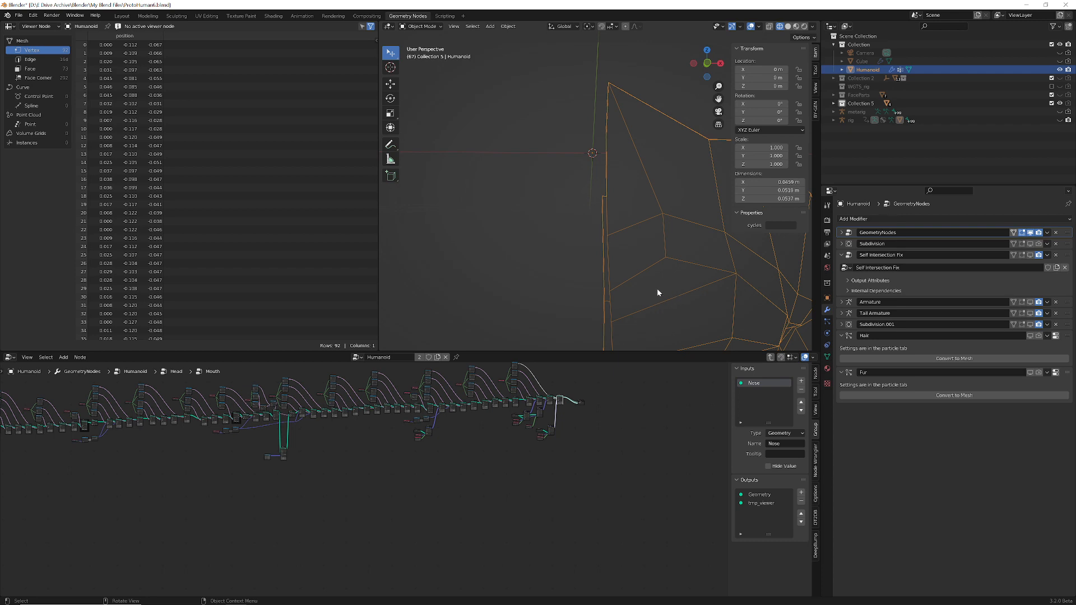
middle_drag(721, 282, 607, 265)
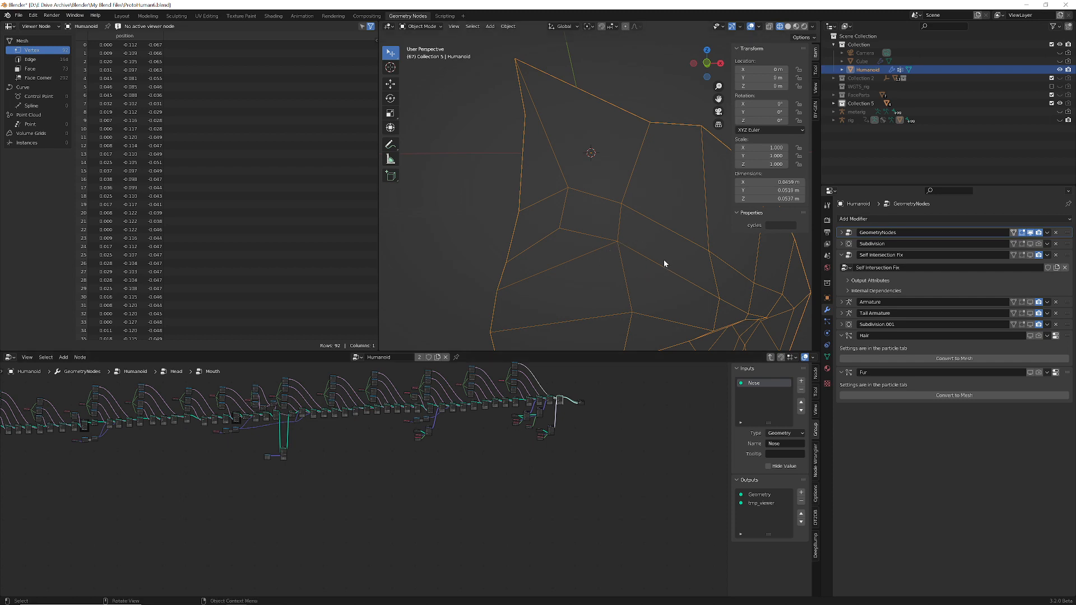
Examine the Extrude Mesh node set to Edges and its neighbouring Set Position nodes in the Mouth chain.
scroll(540, 431, up, 3)
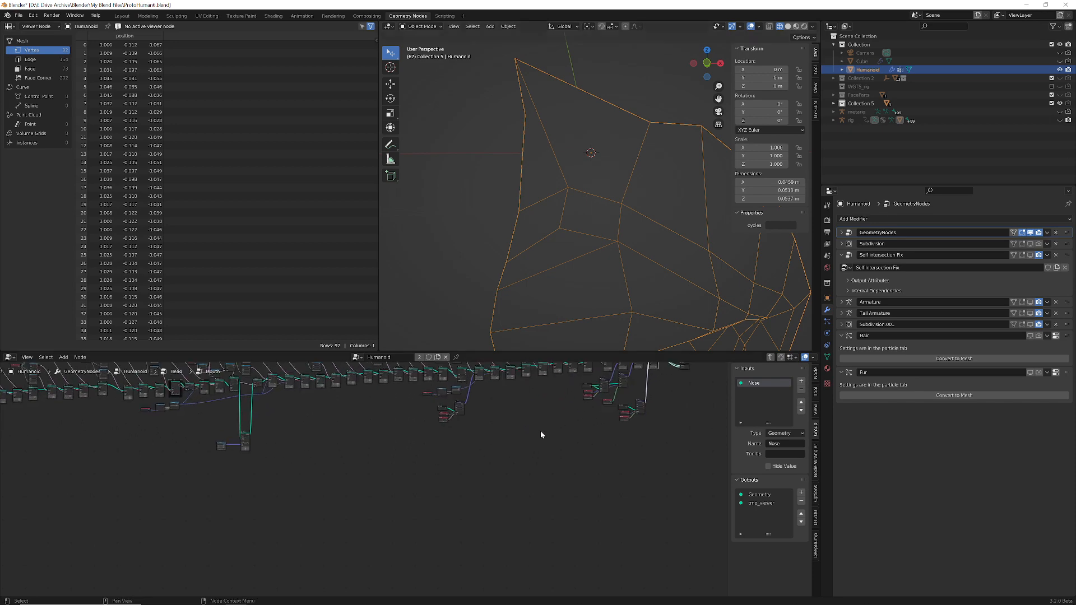
scroll(496, 427, up, 6)
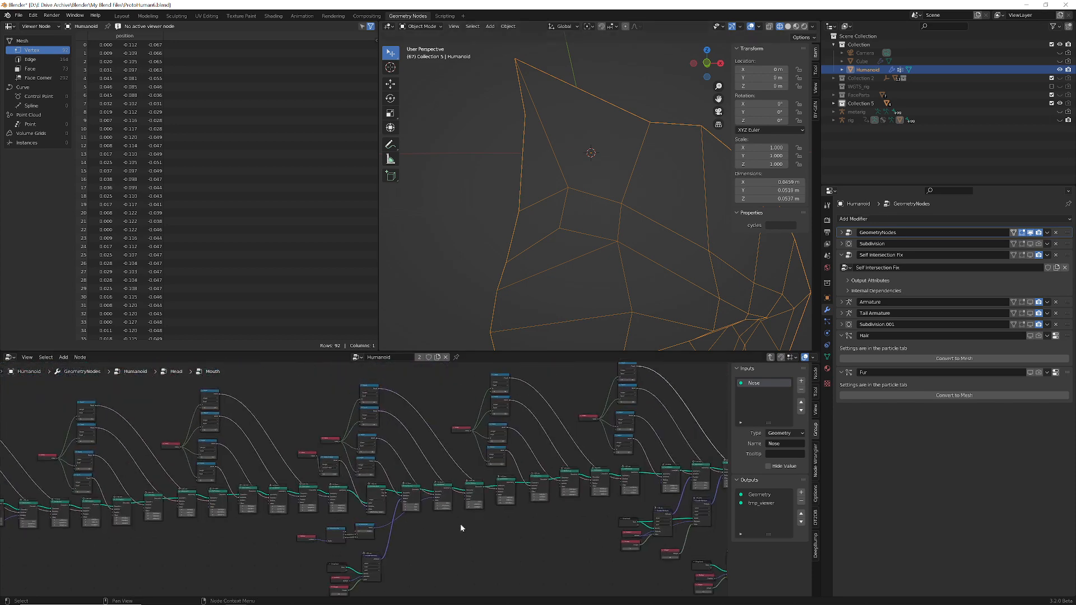
scroll(393, 510, up, 2)
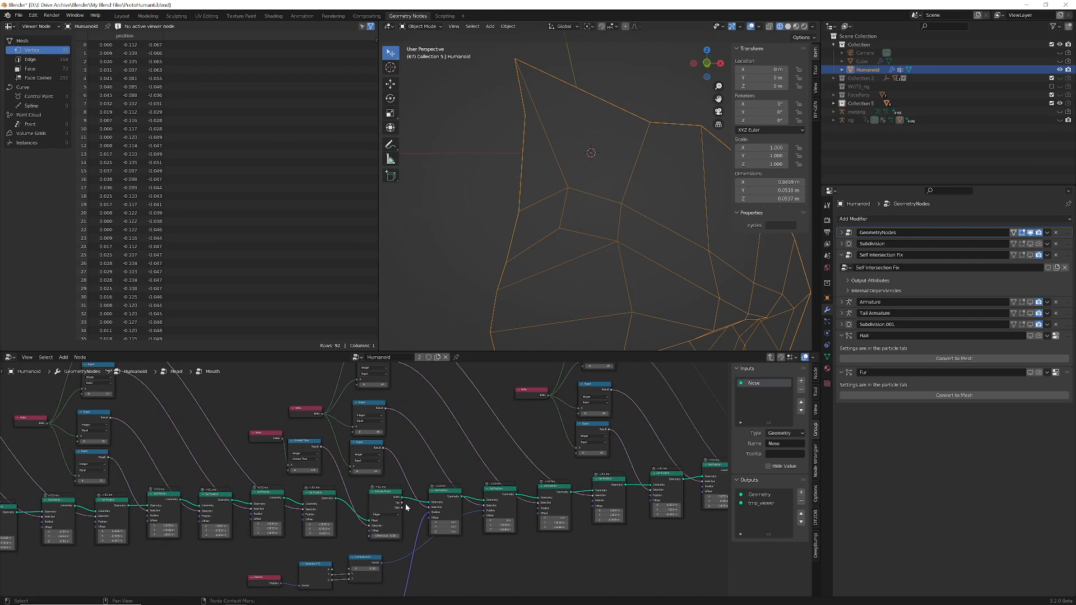
drag(402, 503, 411, 507)
mouse_move(364, 512)
middle_down()
mouse_move(409, 461)
mouse_move(351, 499)
middle_up()
scroll(413, 466, up, 5)
scroll(412, 466, up, 7)
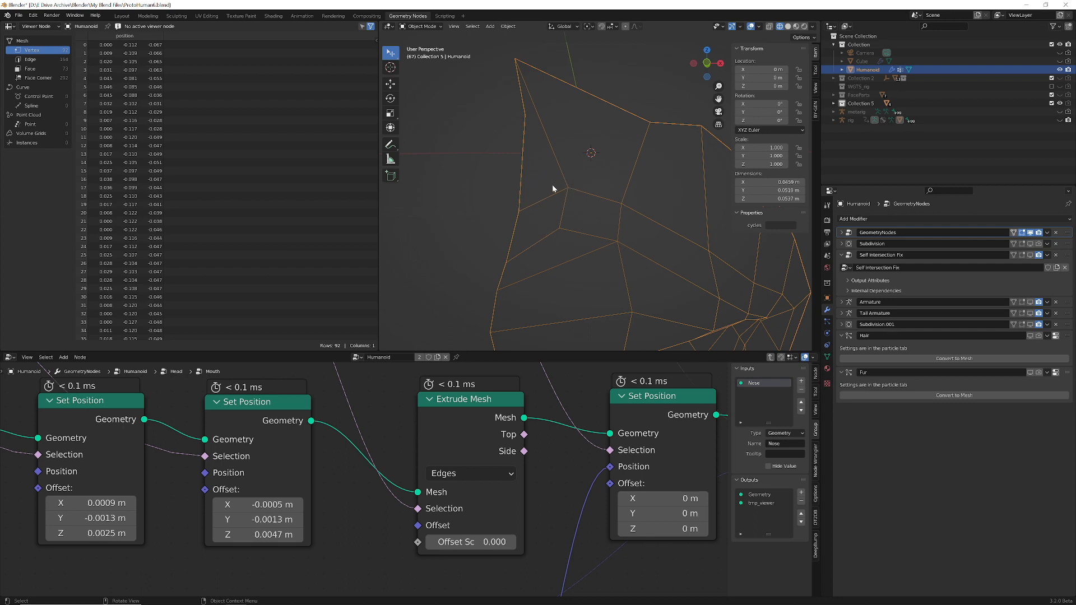
Examine the whole mouth mesh from a different angle in the viewport.
scroll(611, 262, down, 5)
middle_drag(703, 275, 523, 203)
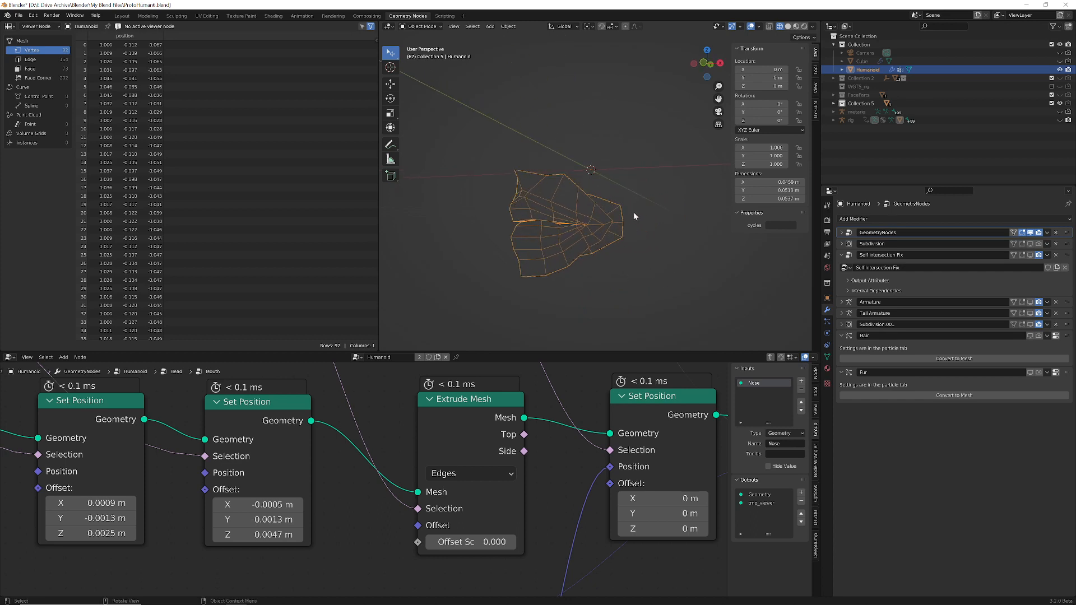
middle_drag(633, 212, 590, 210)
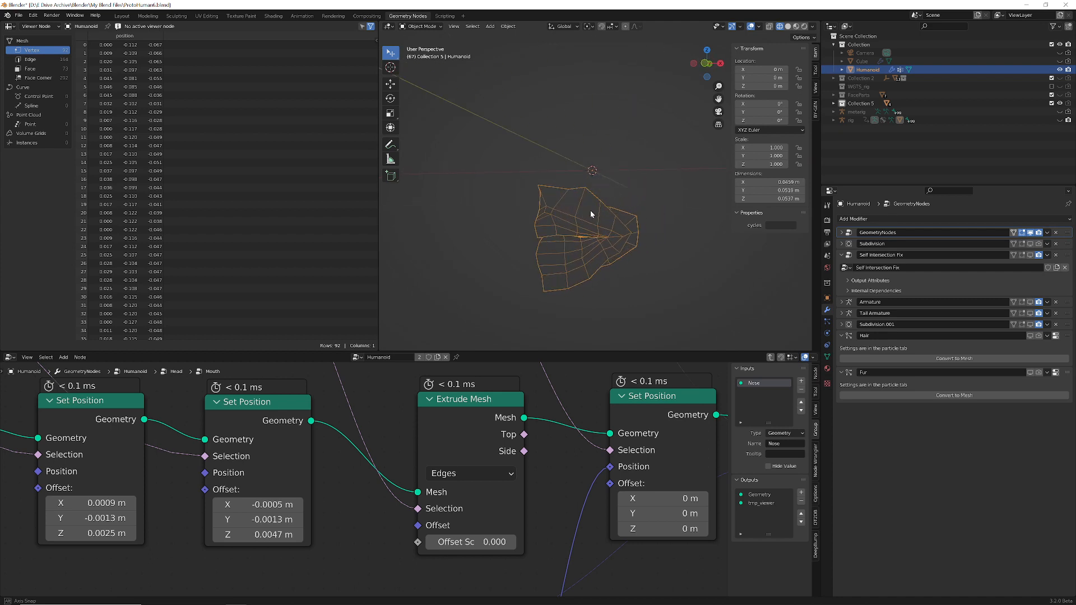
Return to the Head group, preview the Face node's output, and inspect the face mesh from the side.
click(770, 357)
middle_drag(641, 386, 589, 473)
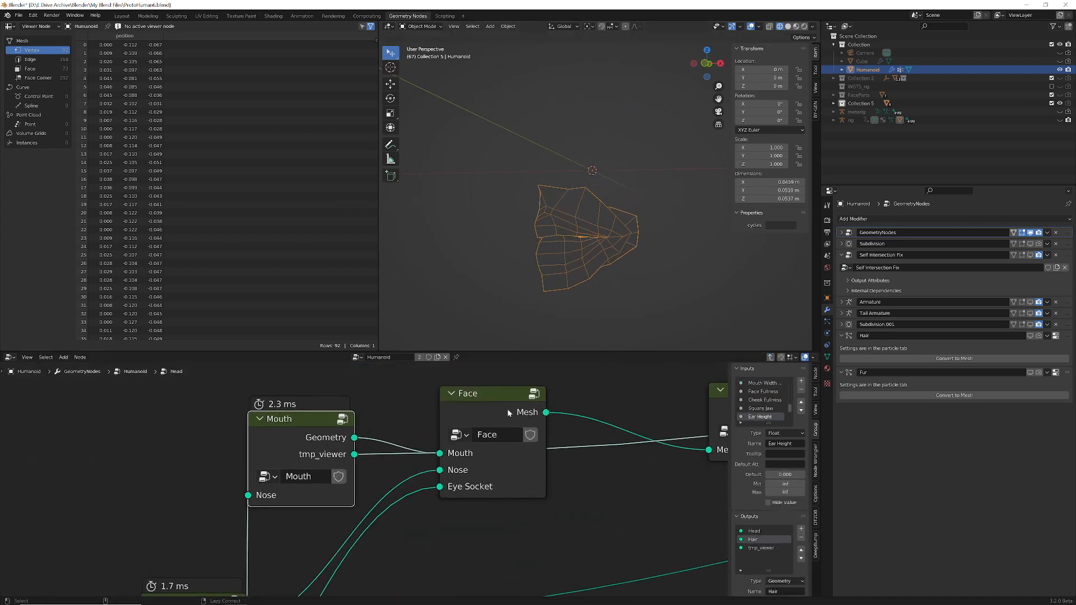
ctrl+shift+click(508, 394)
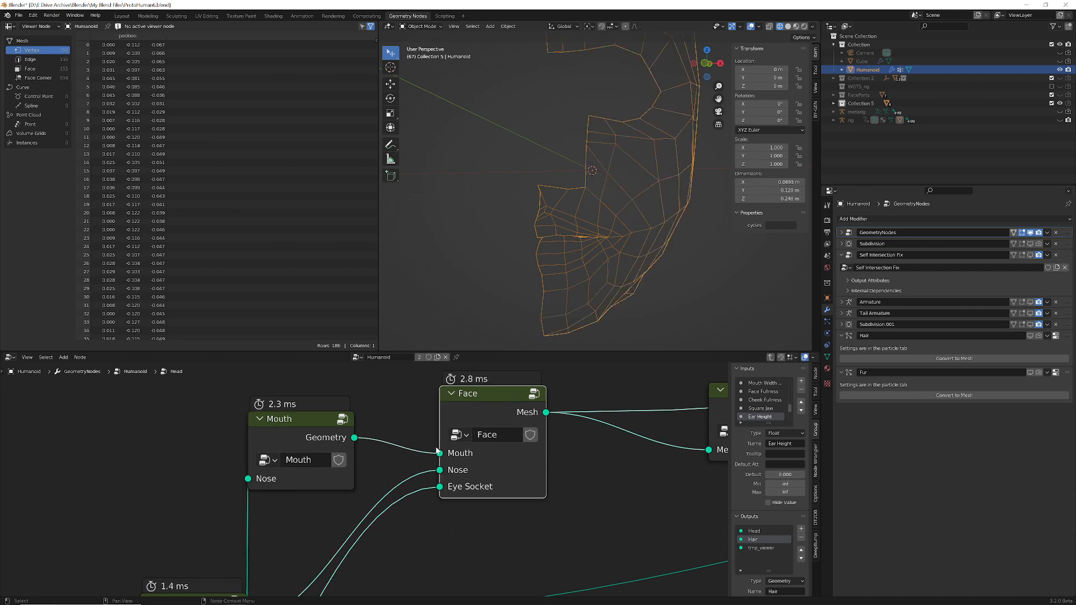
mouse_move(437, 450)
middle_drag(648, 139, 596, 325)
scroll(612, 457, down, 2)
middle_drag(611, 455, 475, 442)
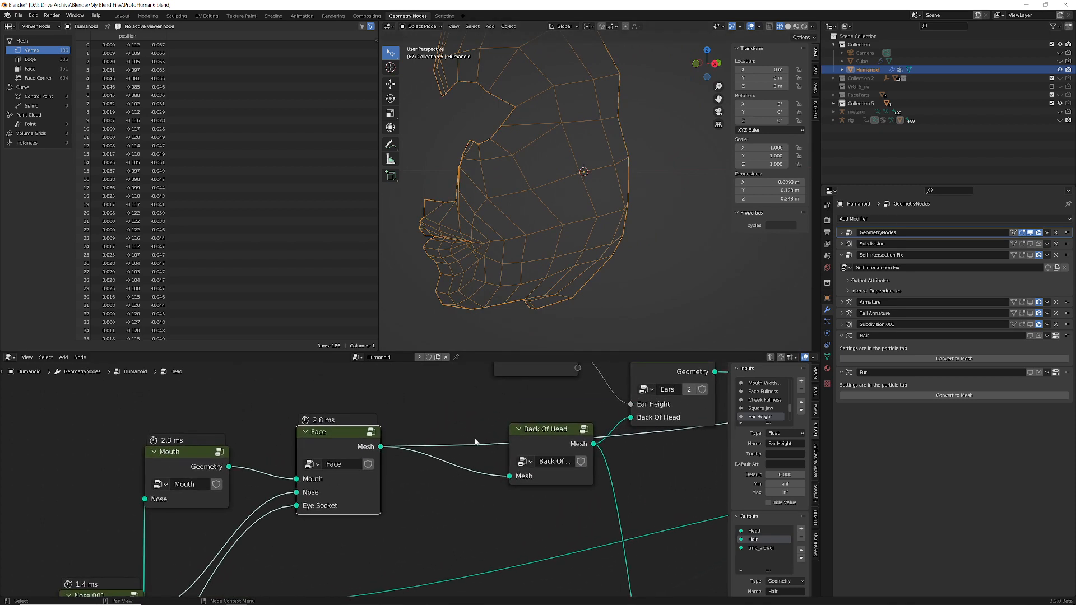
Preview the Back Of Head node's output, followed by the Ears node's output.
ctrl+shift+click(549, 429)
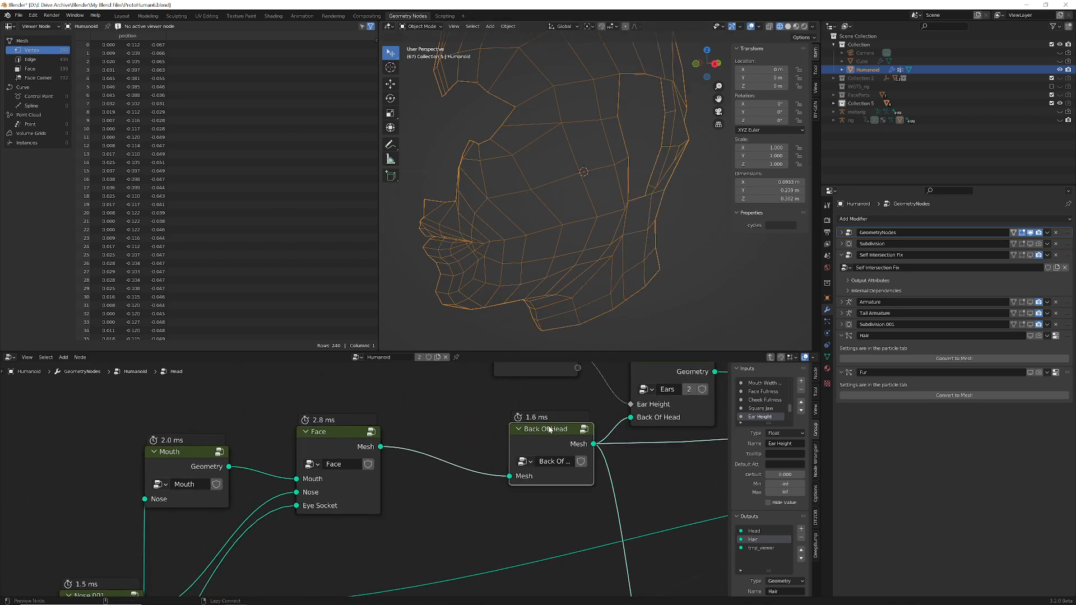
middle_drag(664, 368, 578, 417)
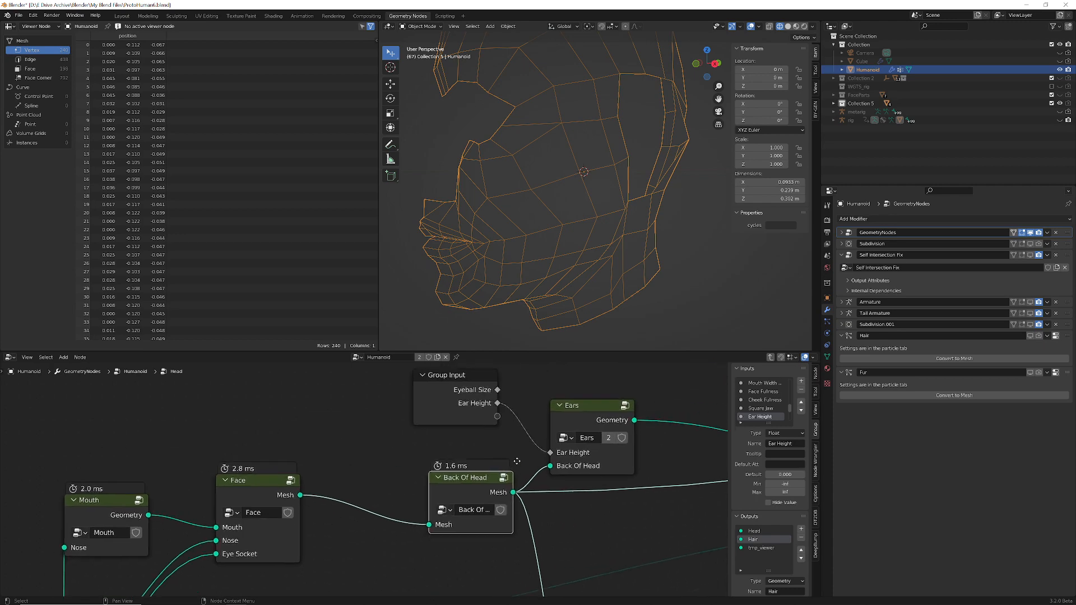
ctrl+shift+click(587, 410)
middle_drag(670, 452, 660, 412)
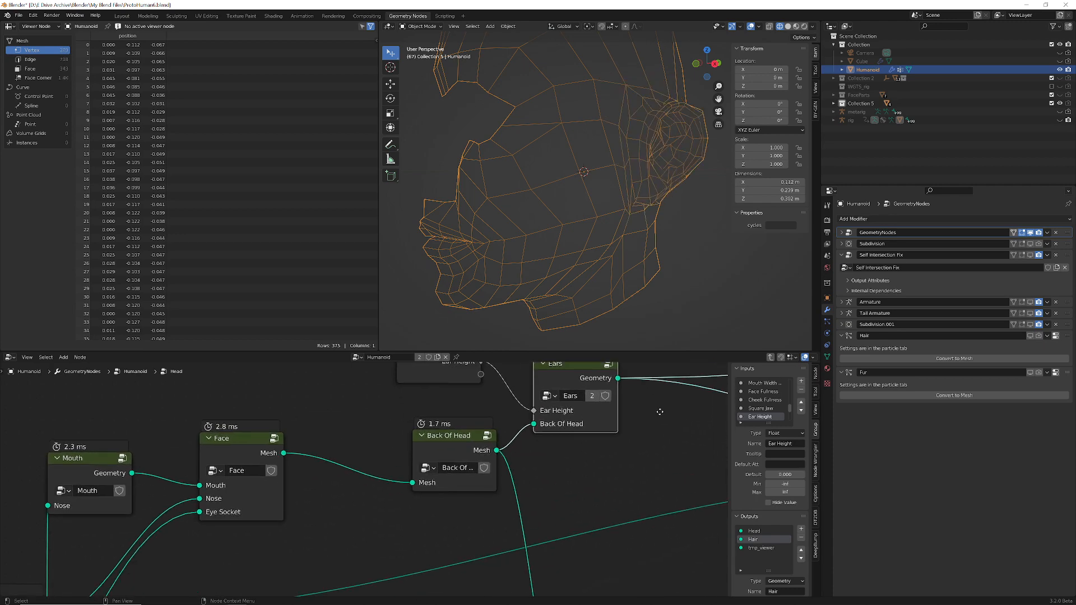
Locate the neck and shoulders node in the Head group, preview its output, and examine that mesh.
scroll(660, 412, down, 2)
middle_drag(618, 433, 630, 404)
middle_drag(578, 457, 638, 394)
middle_drag(326, 496, 390, 425)
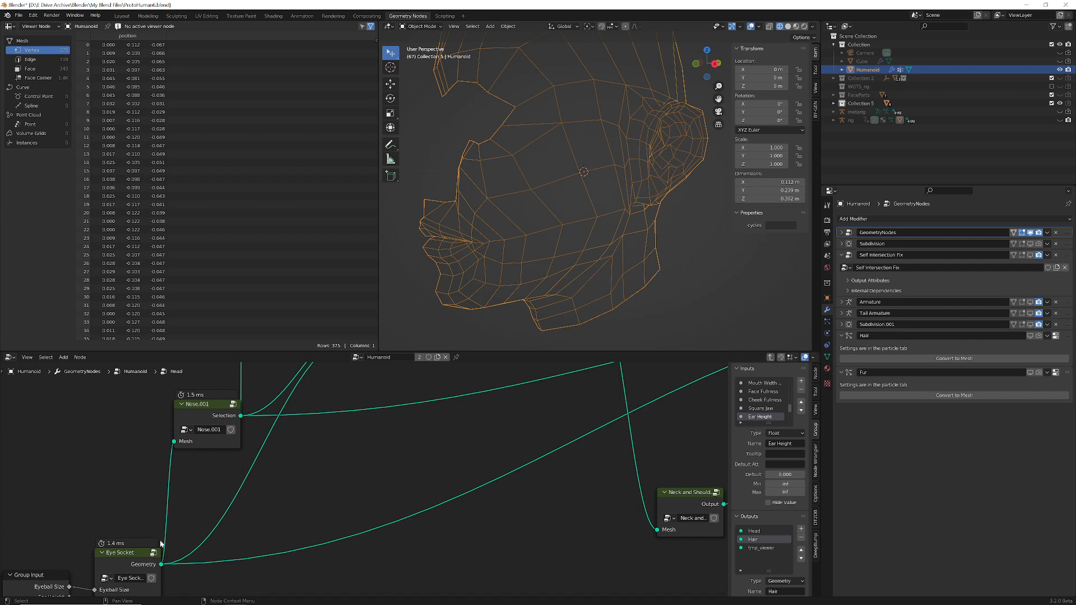
middle_drag(694, 481, 546, 538)
ctrl+shift+click(549, 549)
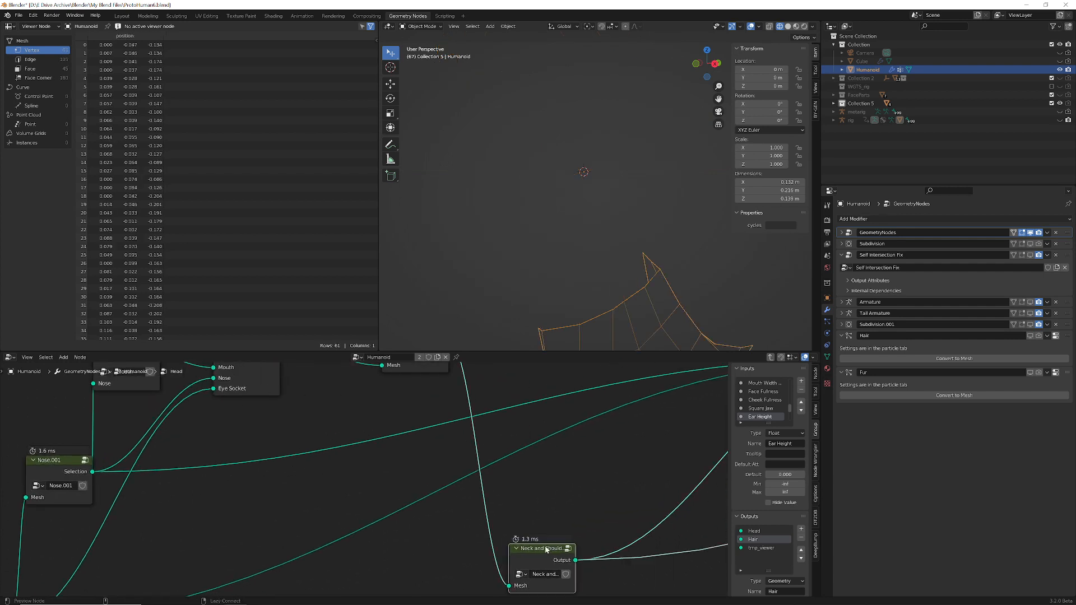
middle_drag(623, 278, 650, 291)
Preview the Mouth node of the Head group again and examine its mesh up close.
middle_drag(378, 395, 384, 520)
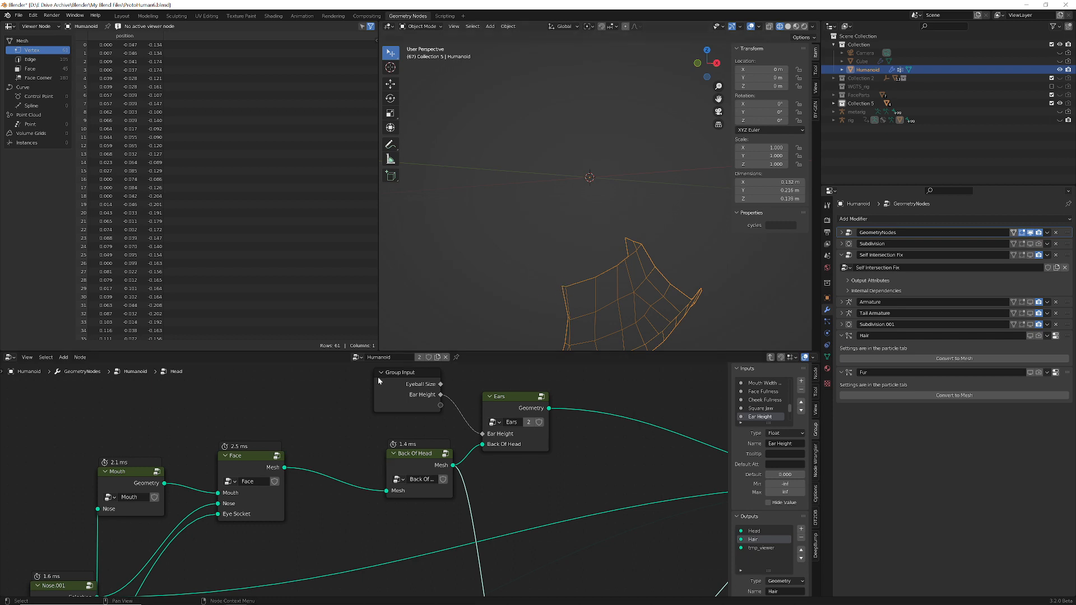
ctrl+shift+click(134, 472)
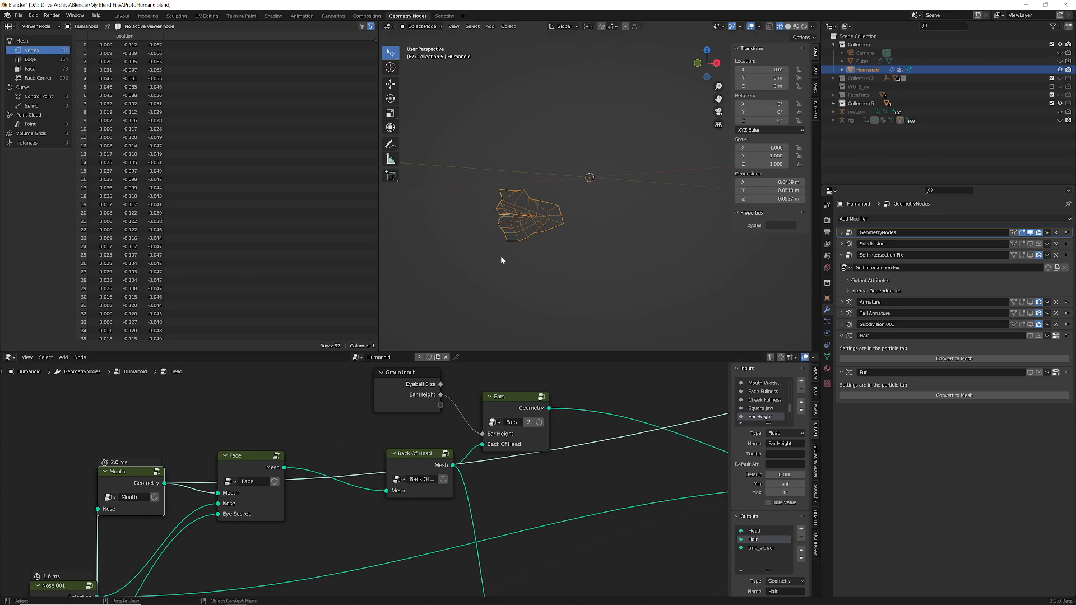
scroll(501, 256, up, 3)
scroll(521, 262, up, 3)
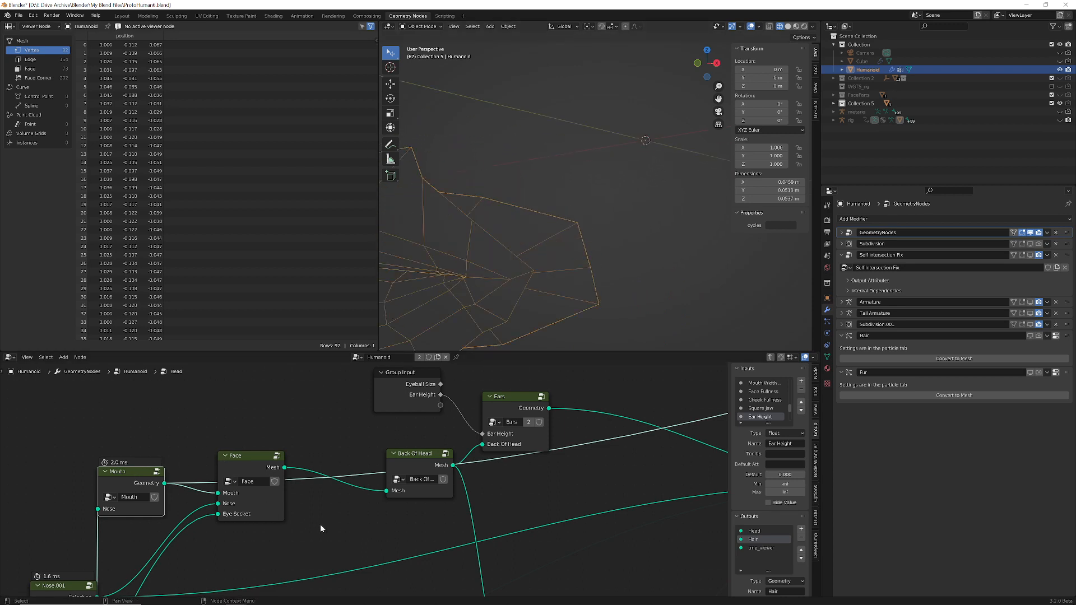
Preview the Face node's mesh, followed by the Ears node's, to compare the head's build-up.
ctrl+shift+click(247, 459)
scroll(514, 253, down, 3)
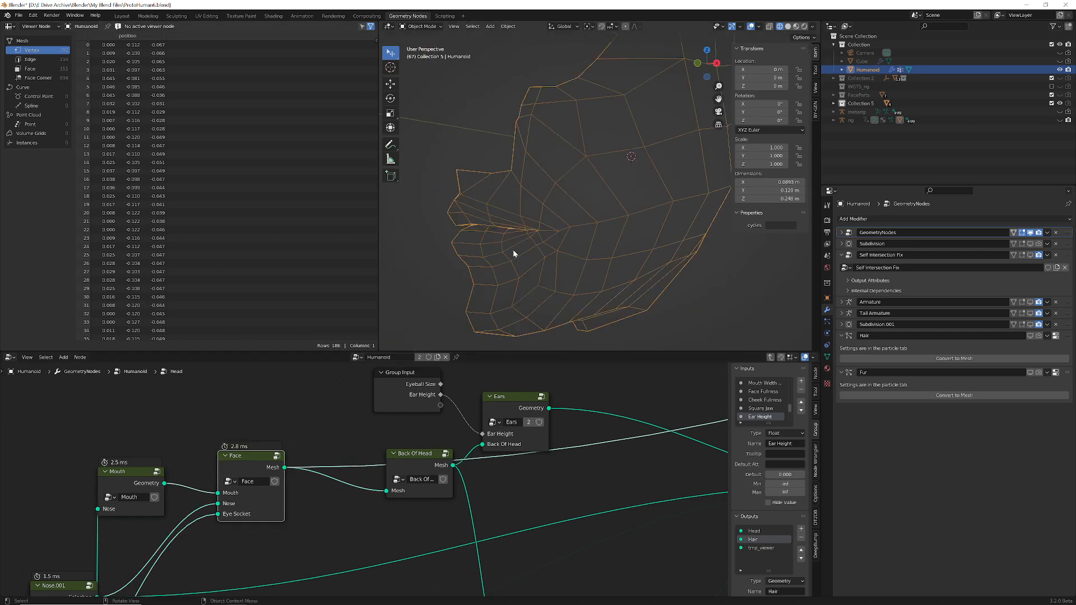
scroll(514, 253, down, 1)
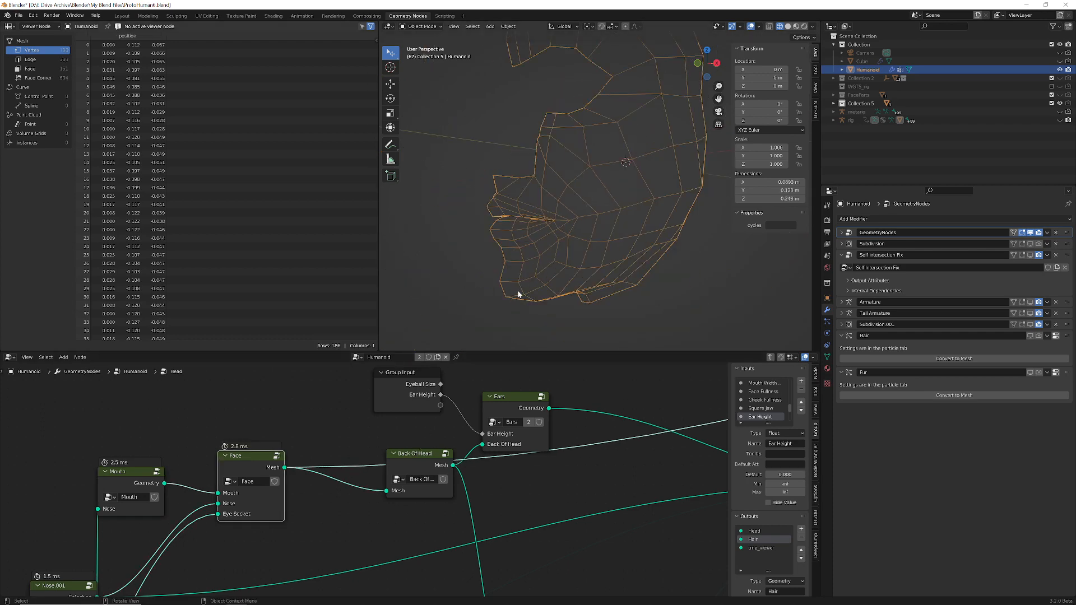
ctrl+shift+click(511, 398)
scroll(621, 253, down, 3)
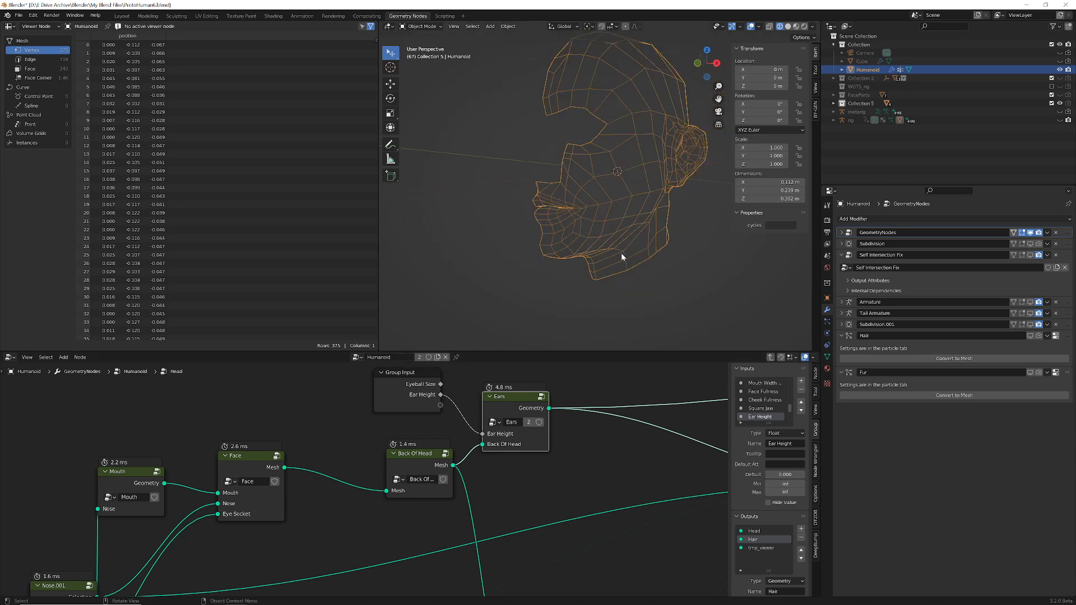
Open the Face node group and look over its long chain of Extrude Mesh and Set Position nodes.
click(276, 455)
scroll(255, 471, down, 2)
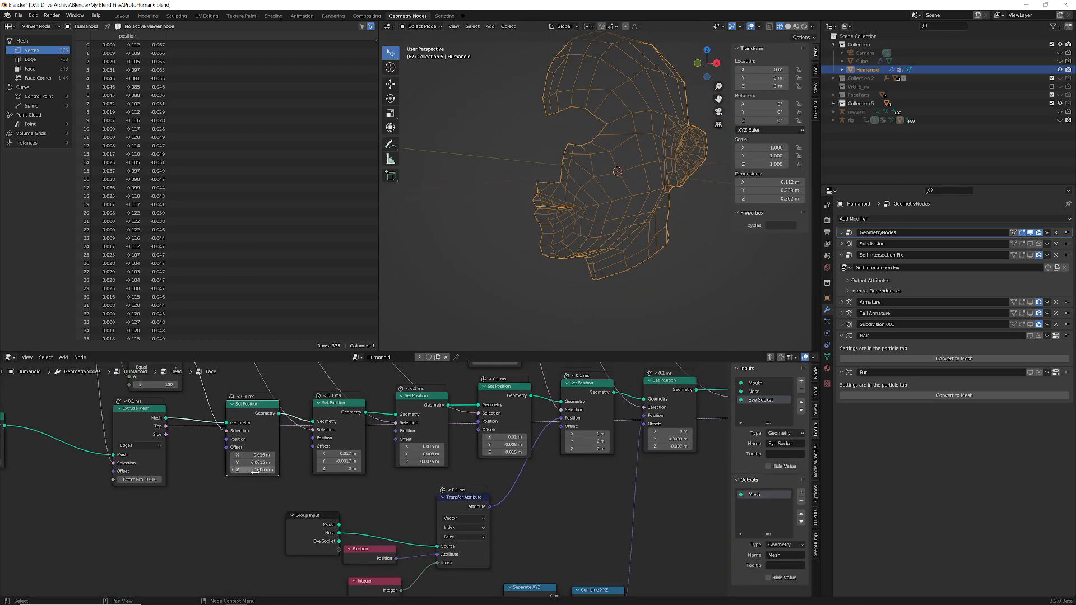
middle_drag(255, 472, 404, 554)
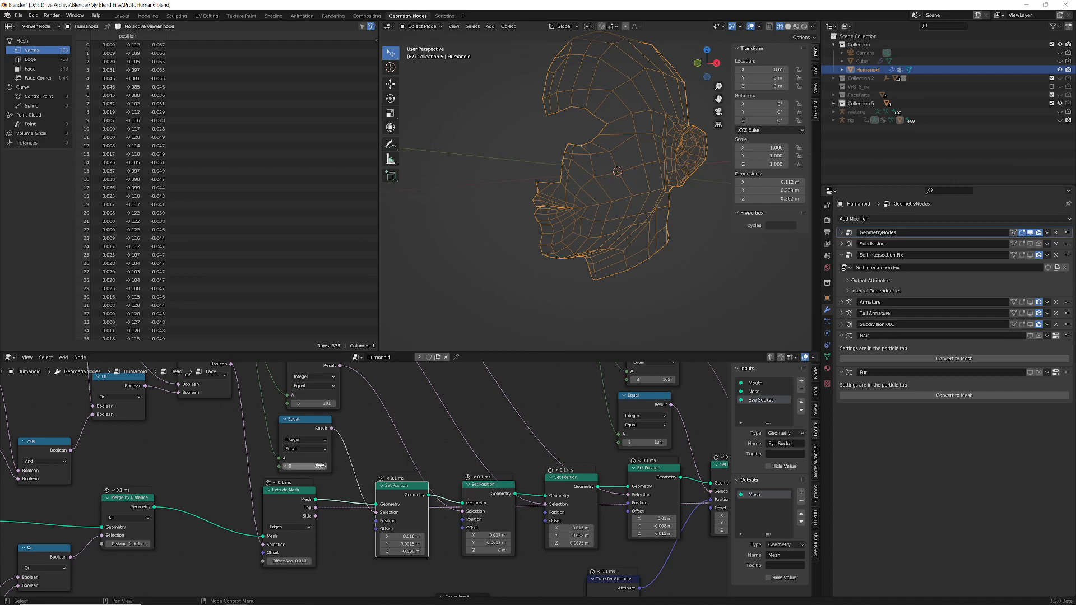
scroll(333, 416, down, 5)
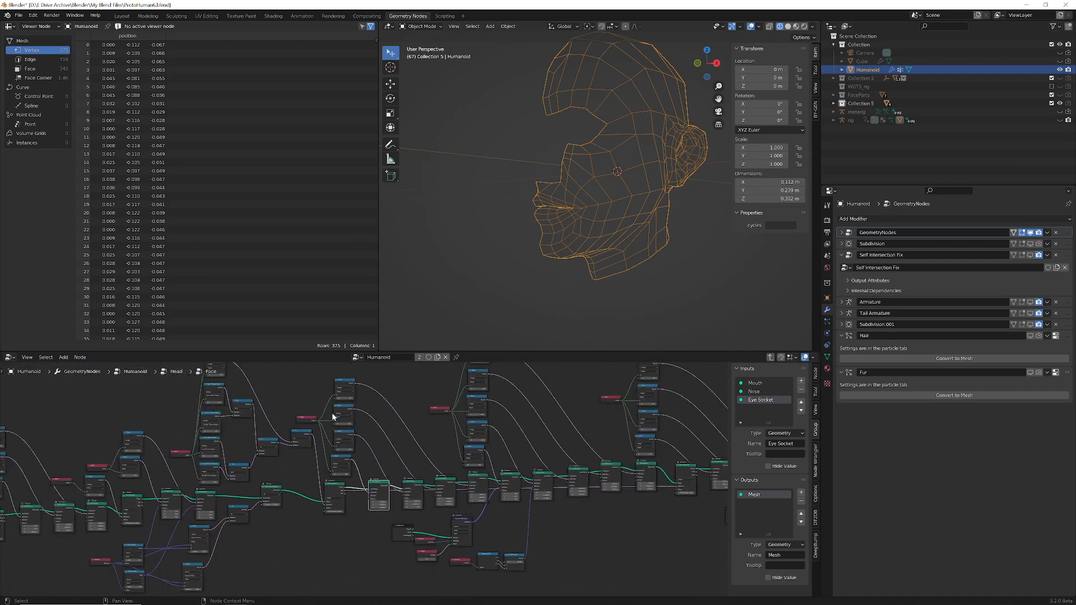
scroll(332, 415, down, 12)
middle_drag(482, 425, 124, 433)
middle_drag(440, 410, 152, 423)
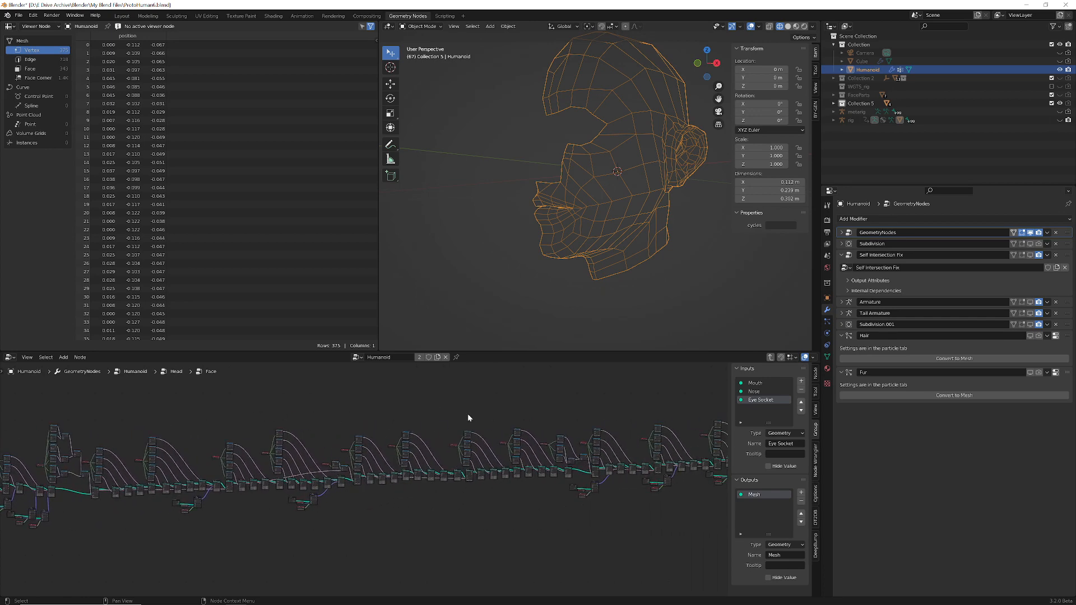
middle_drag(470, 418, 576, 430)
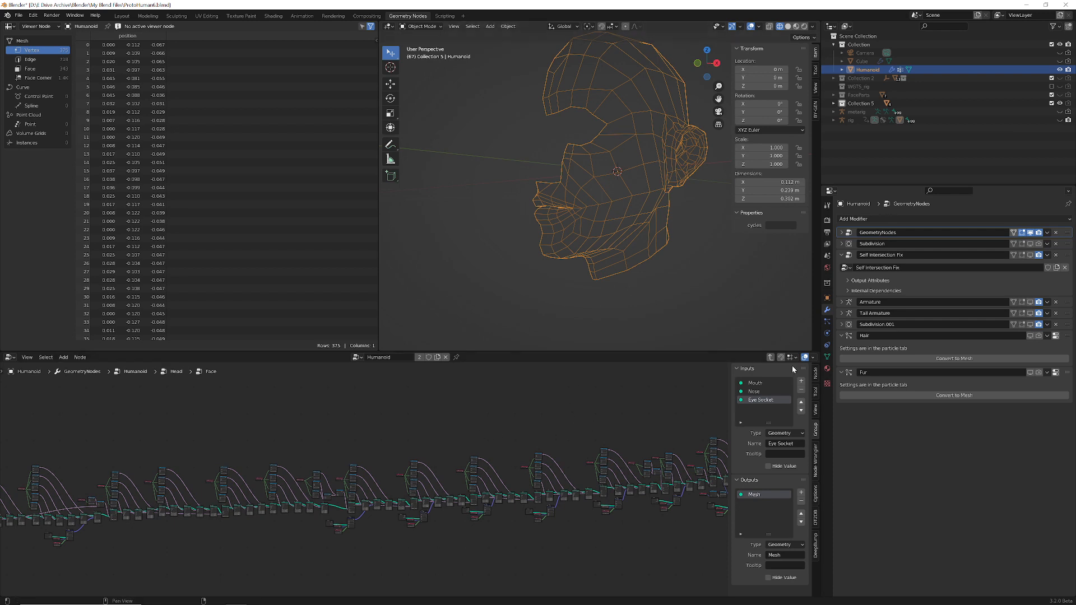
Return to the Head group, preview the Back Of Head node, and examine its mesh from the side.
click(771, 357)
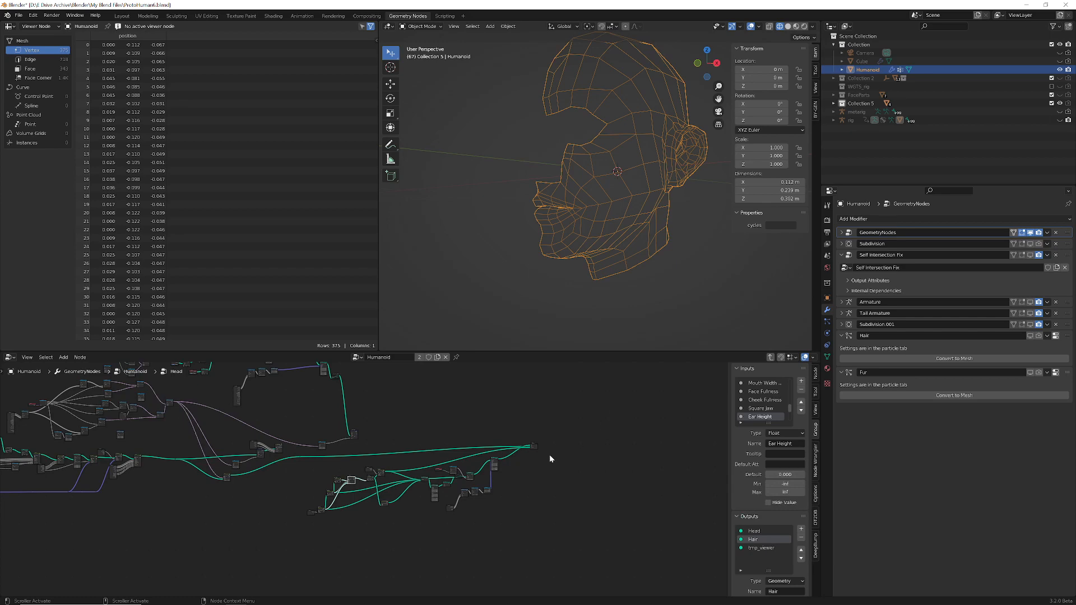
scroll(546, 473, up, 5)
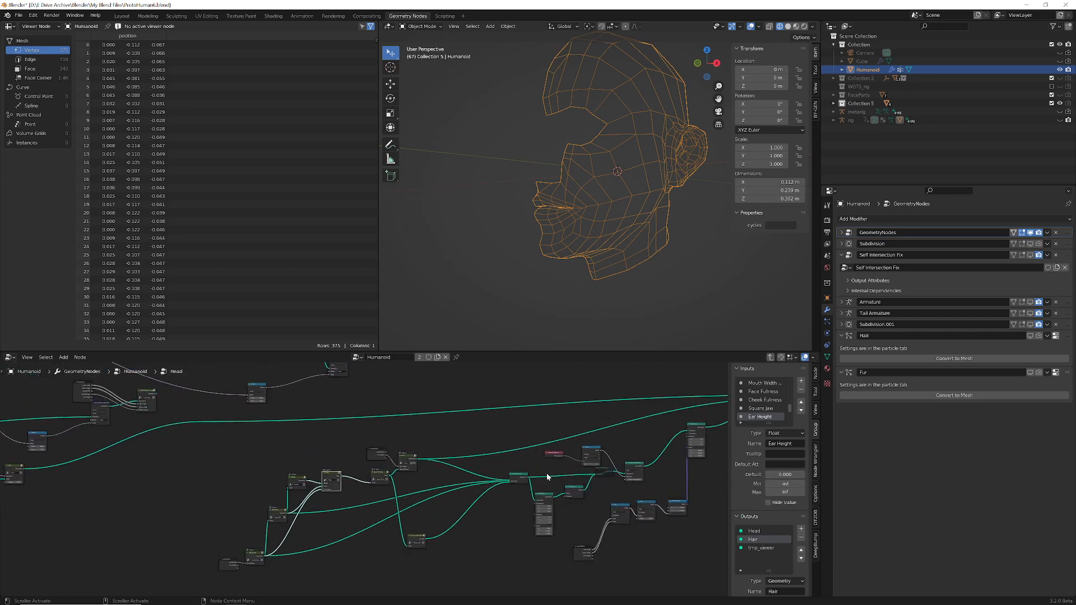
scroll(546, 472, up, 6)
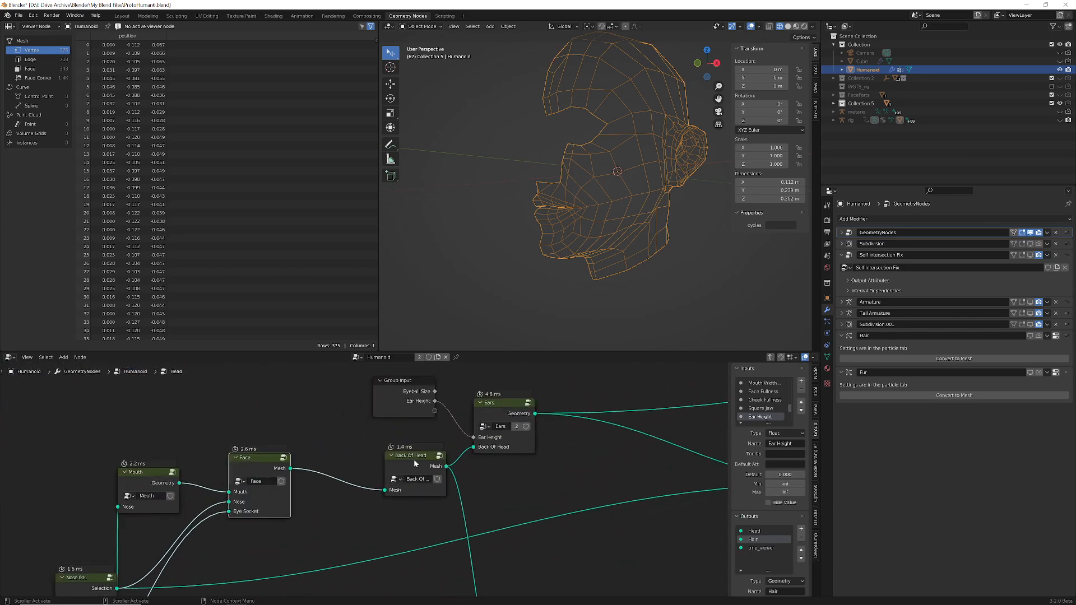
ctrl+shift+click(409, 456)
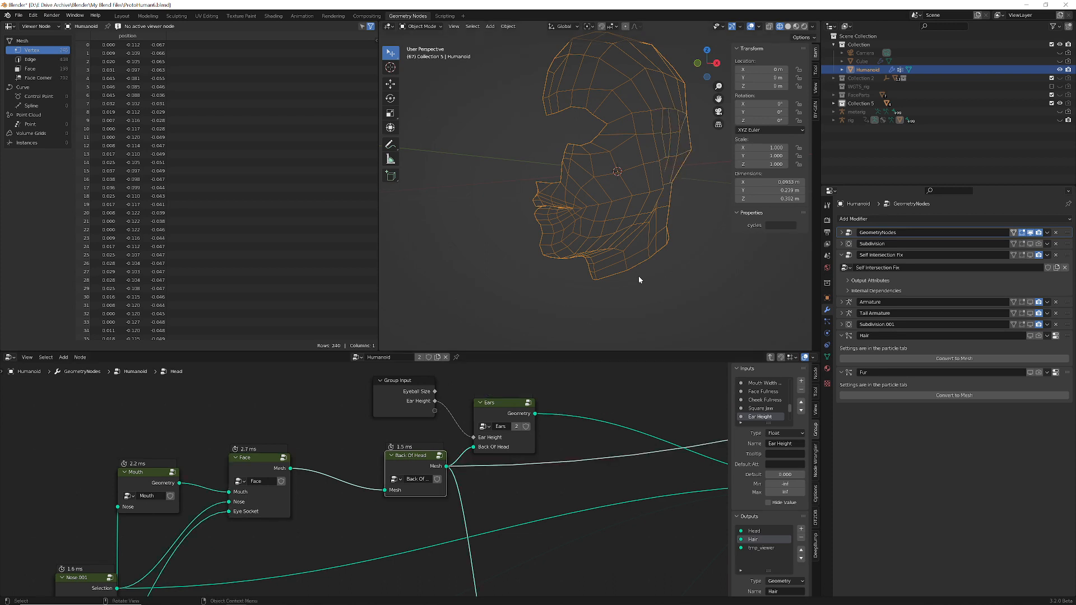
middle_drag(639, 279, 611, 122)
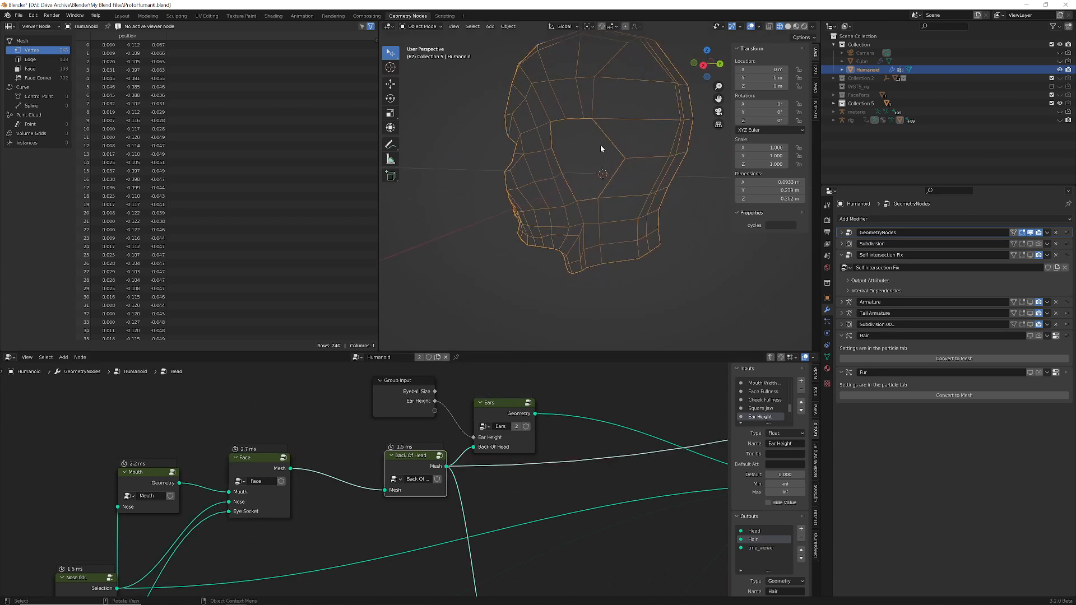
Preview the Ears node's output and examine the ear mesh and its join to the head from several angles.
ctrl+shift+click(500, 402)
scroll(584, 267, up, 1)
middle_drag(583, 267, 572, 212)
middle_drag(587, 176, 633, 175)
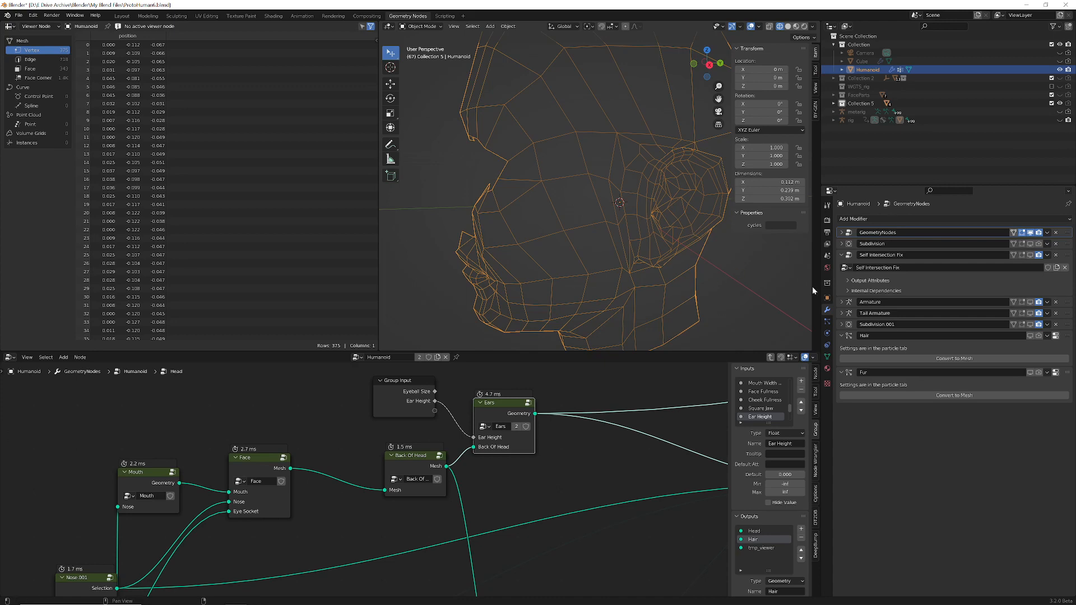
middle_drag(691, 230, 627, 292)
Enable Subdivision.001 in the viewport and examine the smoothed ear from several angles.
click(1030, 324)
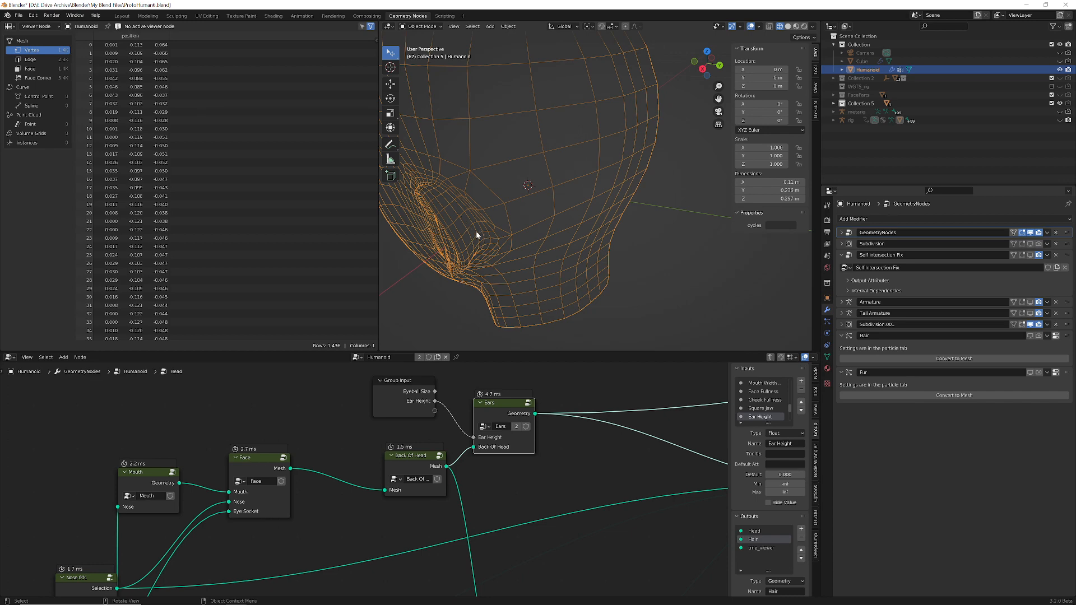
middle_drag(479, 224, 533, 236)
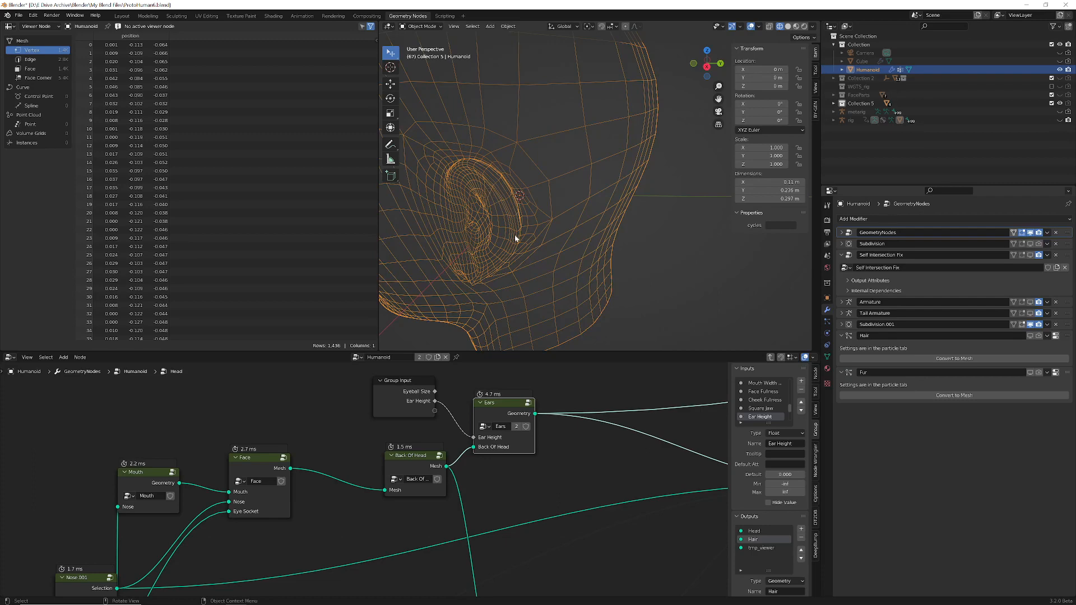
middle_drag(491, 268, 537, 235)
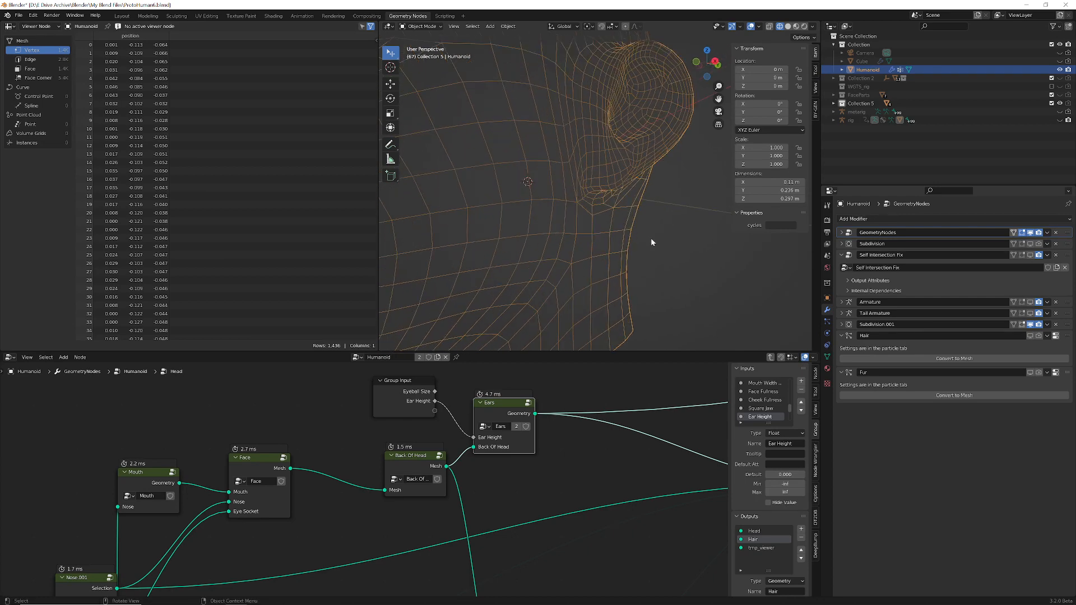
scroll(653, 237, down, 2)
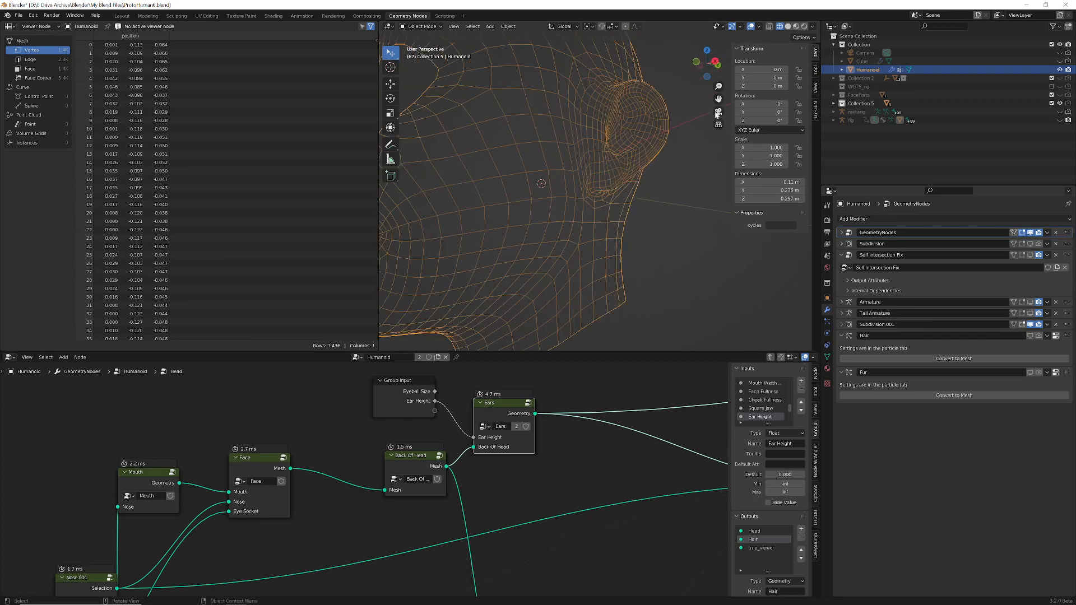
Show the head in rendered shading from the side and open the Ears node group to look over its node chain.
click(805, 27)
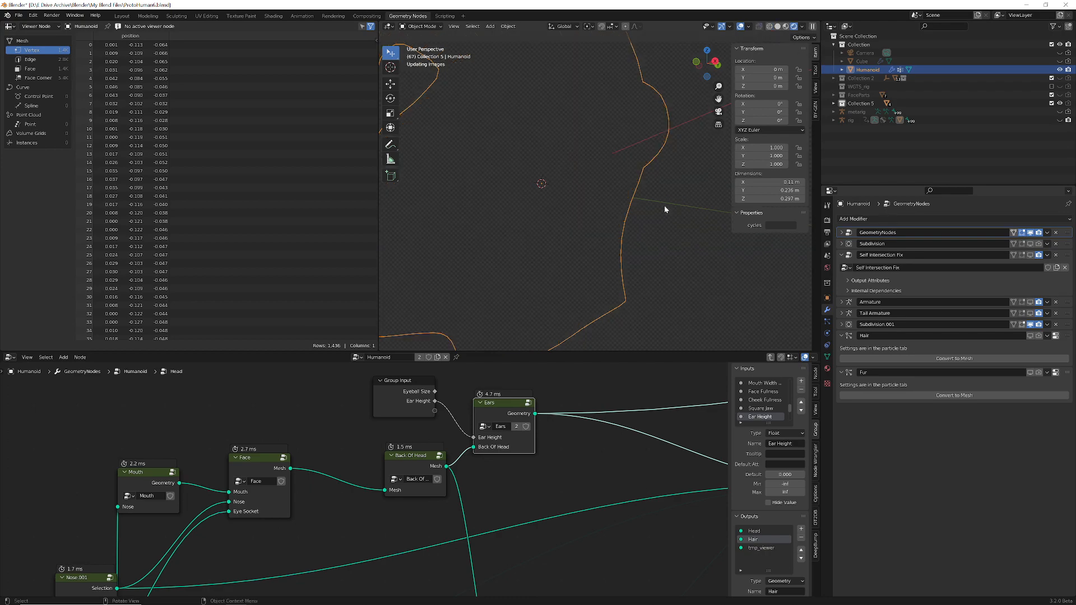
middle_drag(681, 227, 647, 241)
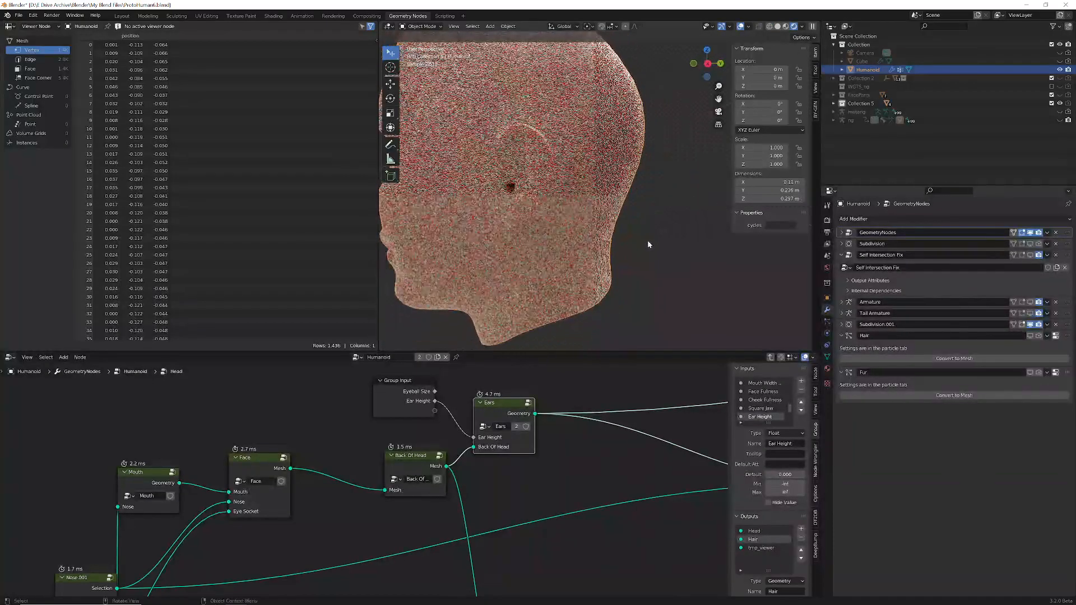
click(529, 404)
scroll(523, 414, down, 8)
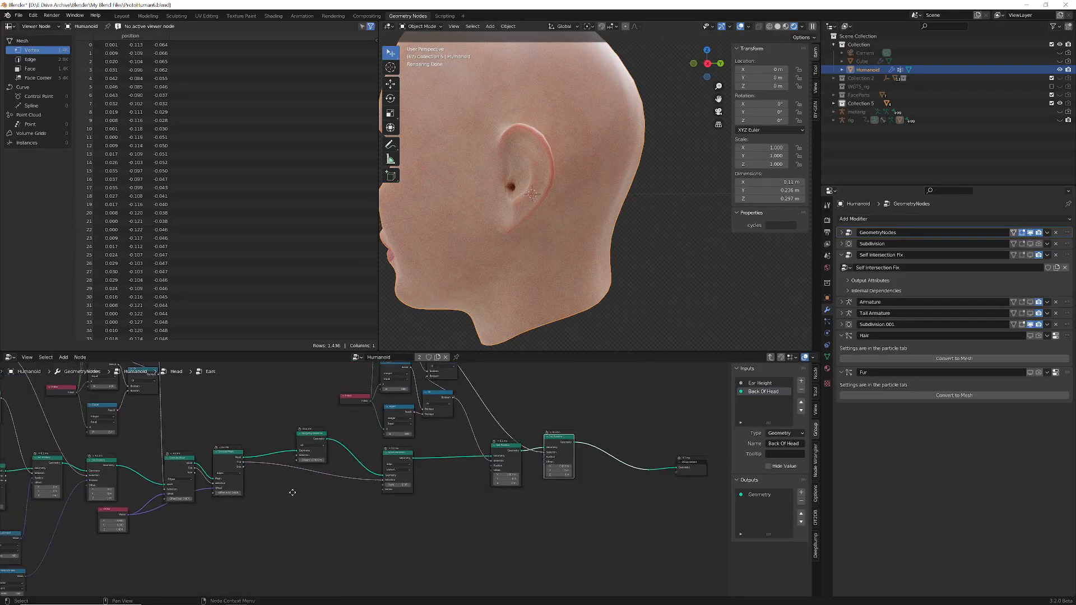
middle_drag(293, 492, 754, 465)
middle_drag(120, 509, 512, 472)
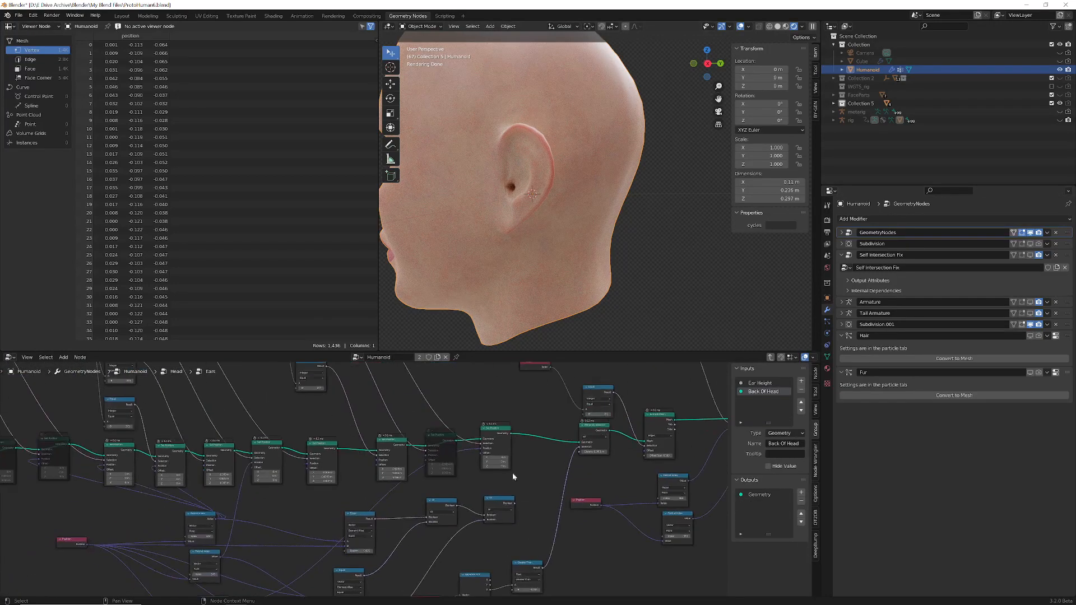
Preview a Set Position node and an earlier merge stage in the Ears chain to examine the unfinished inner ear.
ctrl+shift+click(318, 448)
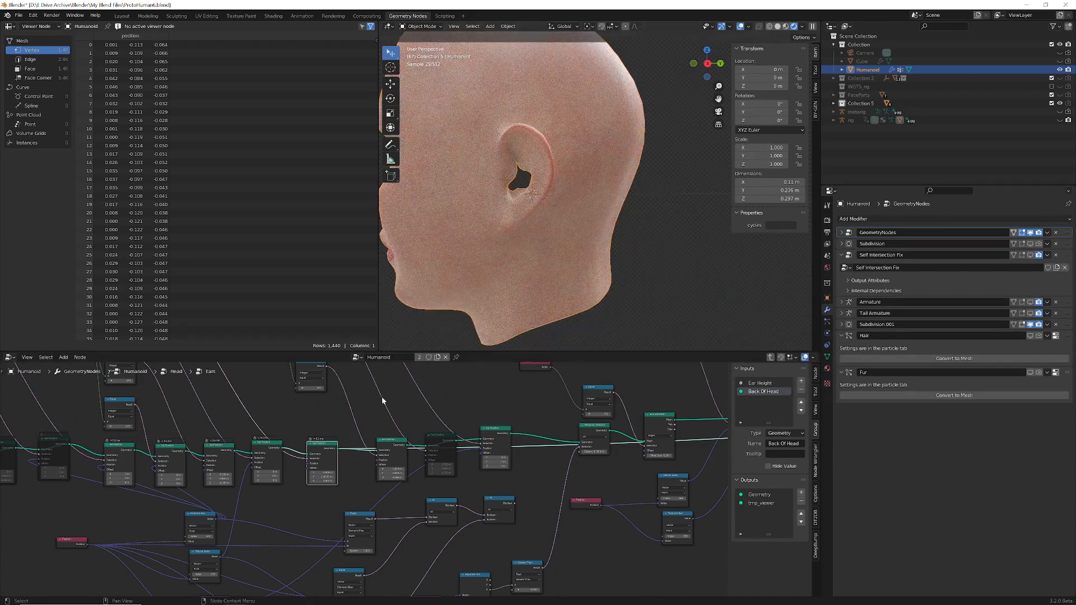
middle_drag(52, 435, 426, 434)
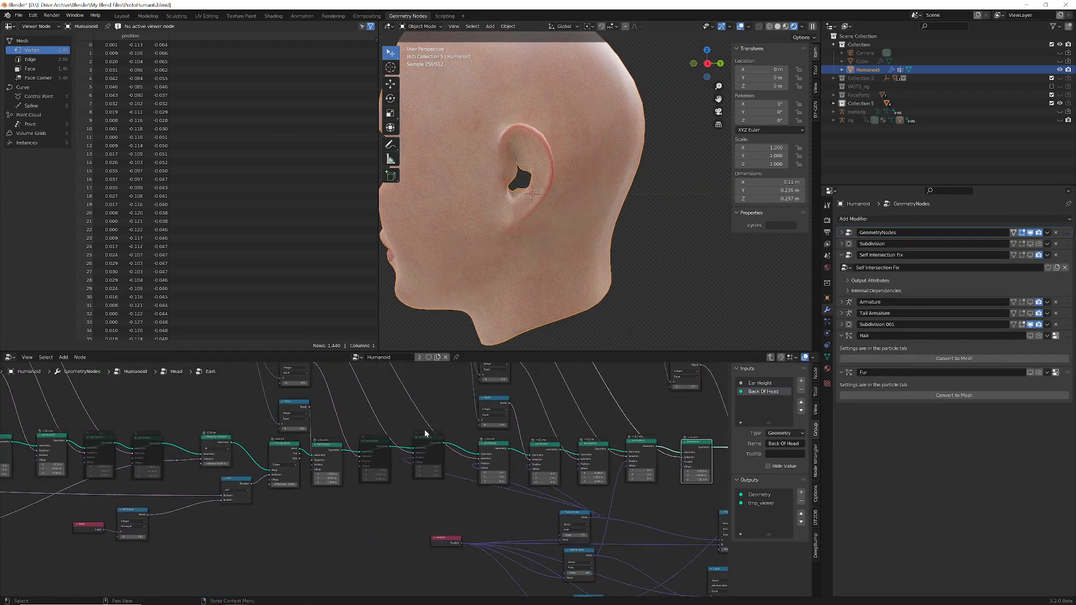
ctrl+shift+click(210, 439)
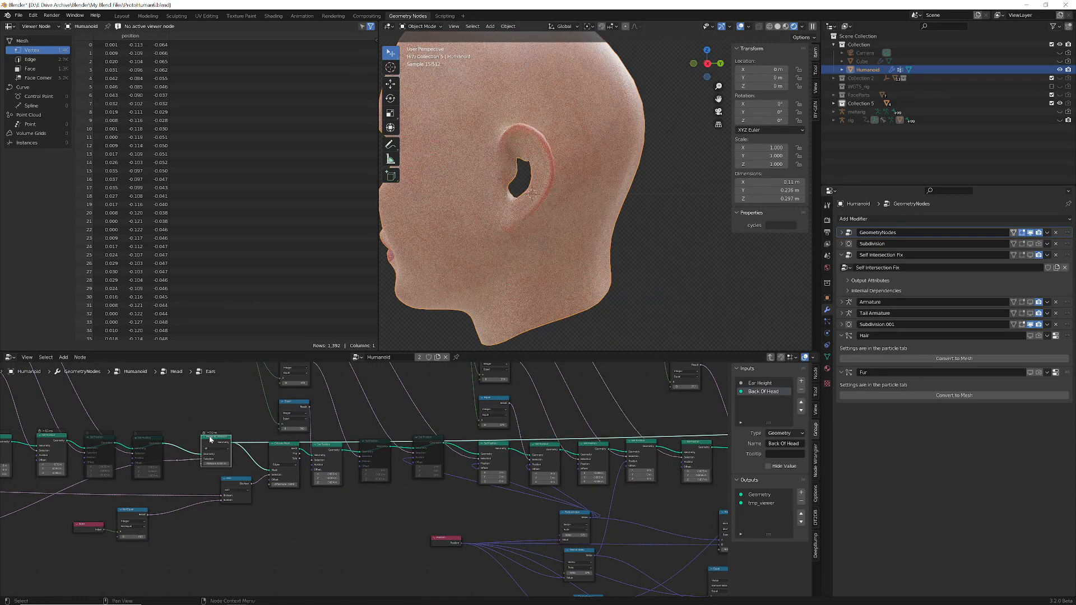
middle_drag(140, 415, 563, 425)
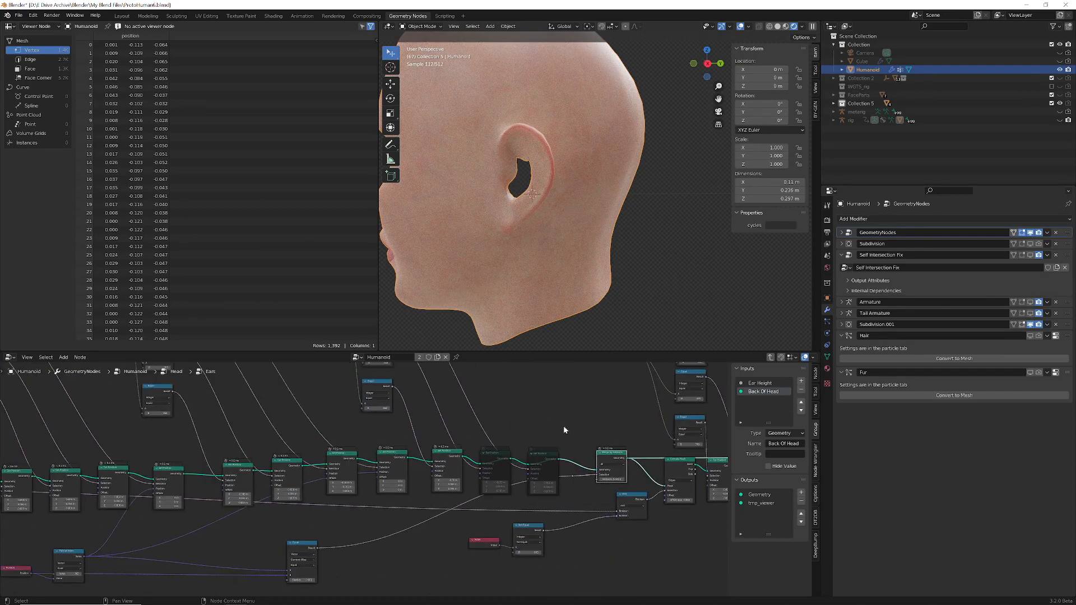
middle_drag(260, 442, 540, 429)
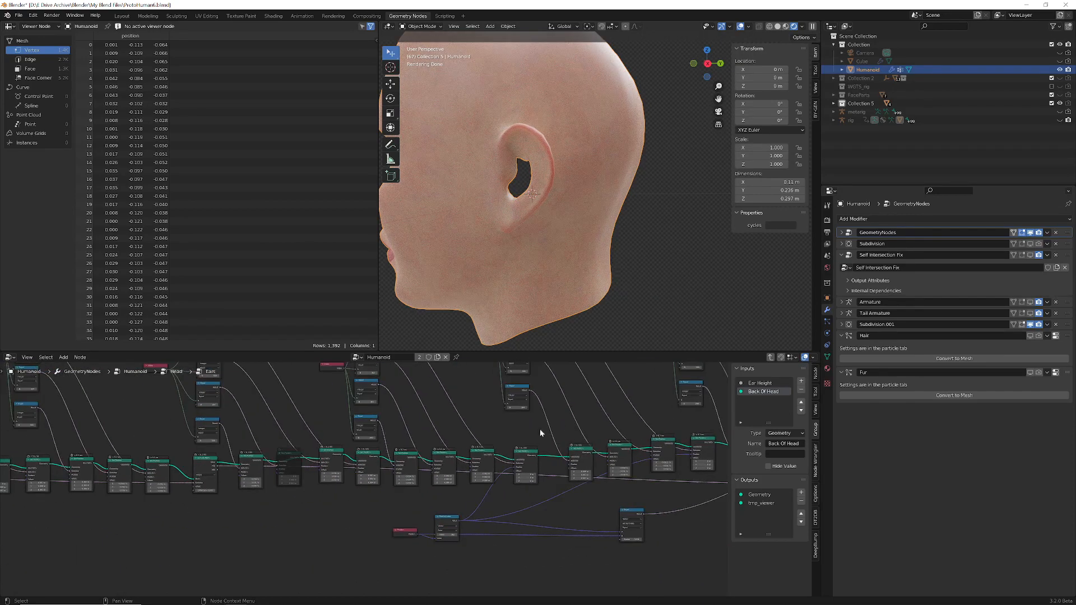
Preview two still earlier Set Position nodes in the Ears chain and examine the open outer ear and half head from another angle.
ctrl+shift+click(400, 457)
middle_drag(399, 456, 299, 466)
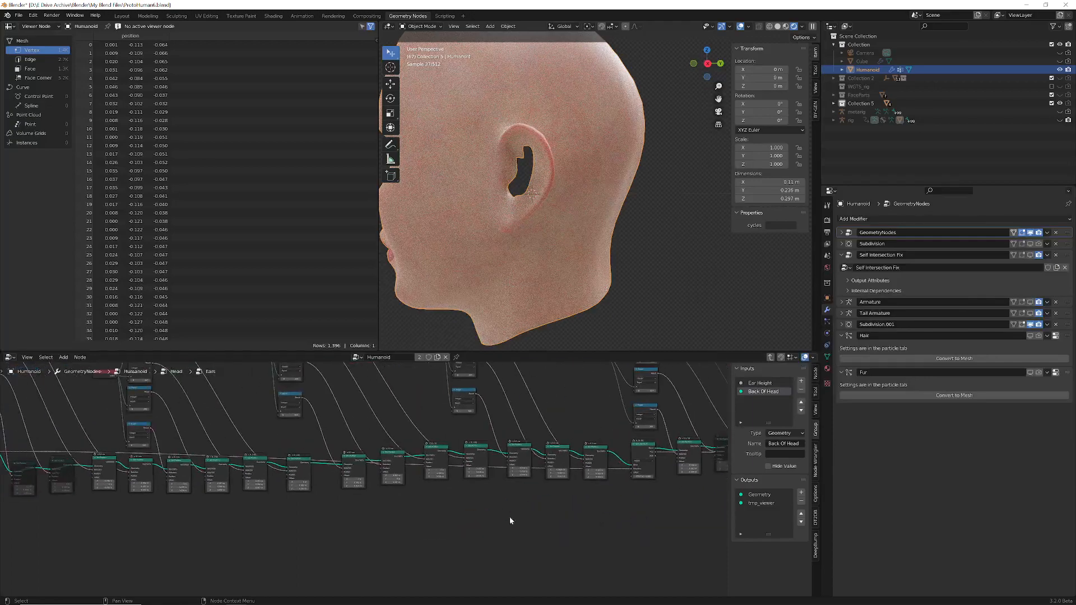
ctrl+shift+click(301, 461)
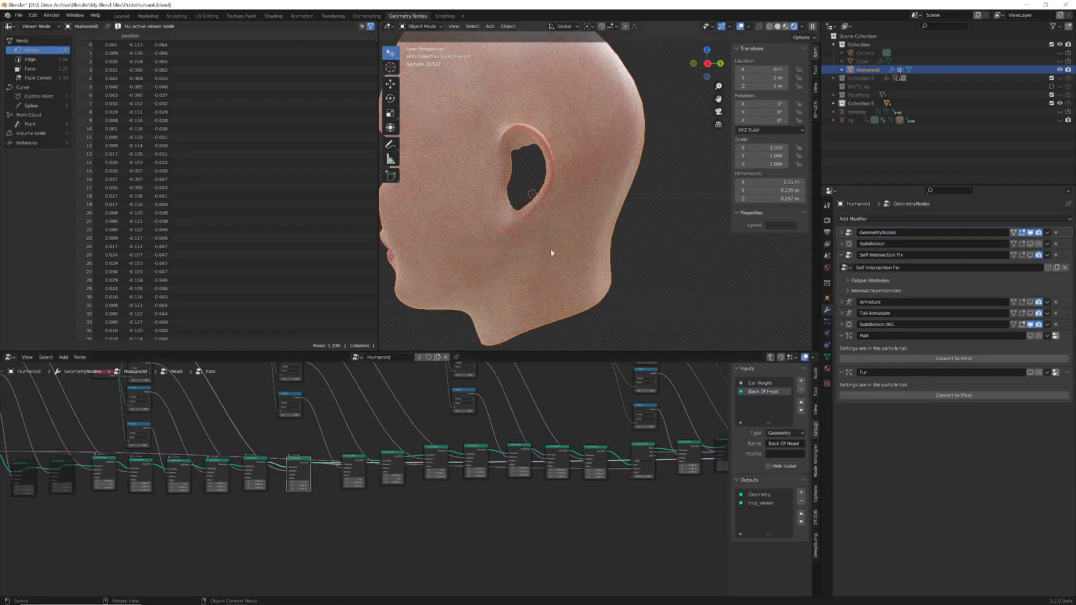
middle_drag(550, 249, 600, 252)
scroll(605, 243, down, 5)
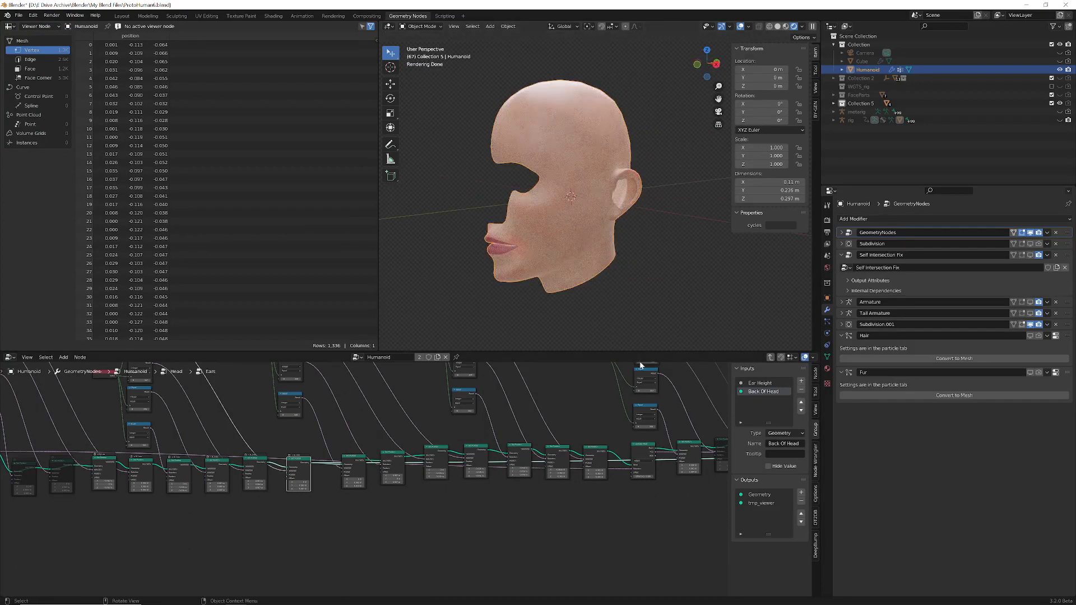
scroll(593, 288, up, 3)
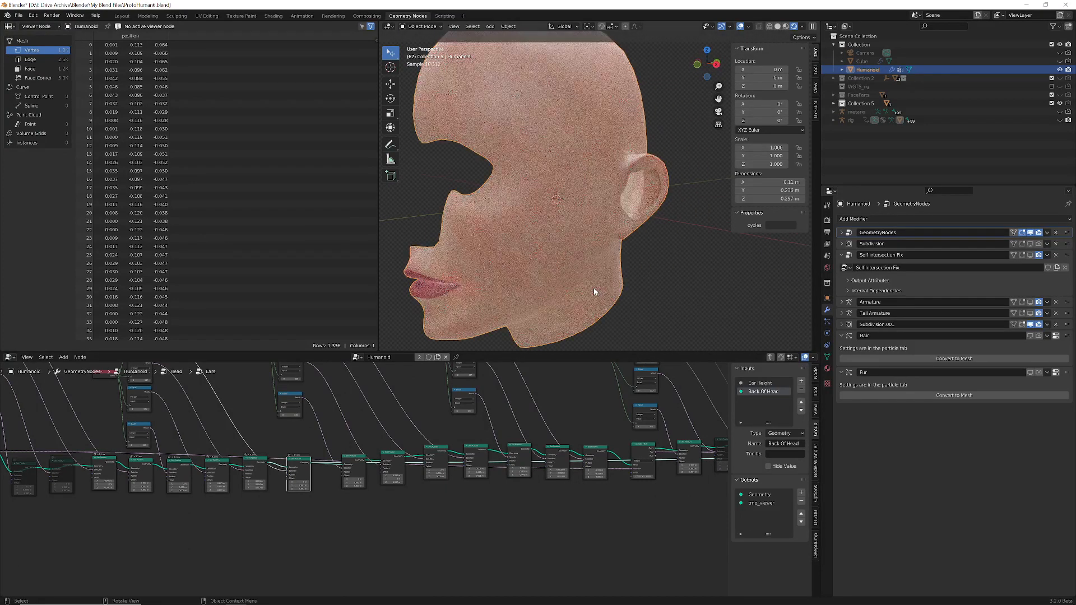
Return to the Head group, preview the Merge by Distance node, and view the half face from the front.
click(772, 358)
scroll(611, 447, down, 5)
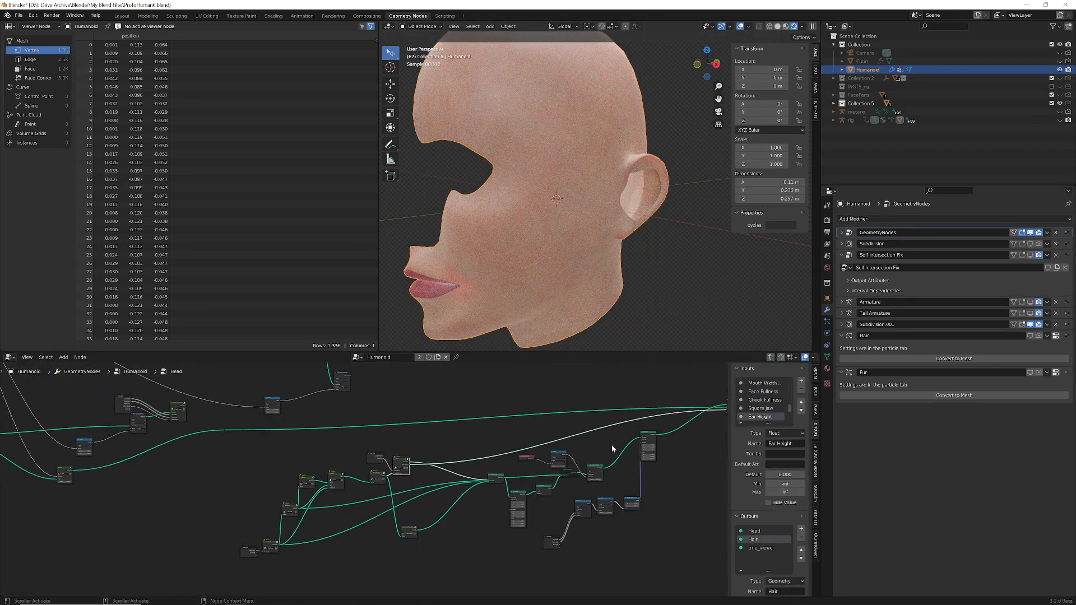
middle_drag(611, 445, 475, 460)
ctrl+shift+click(456, 467)
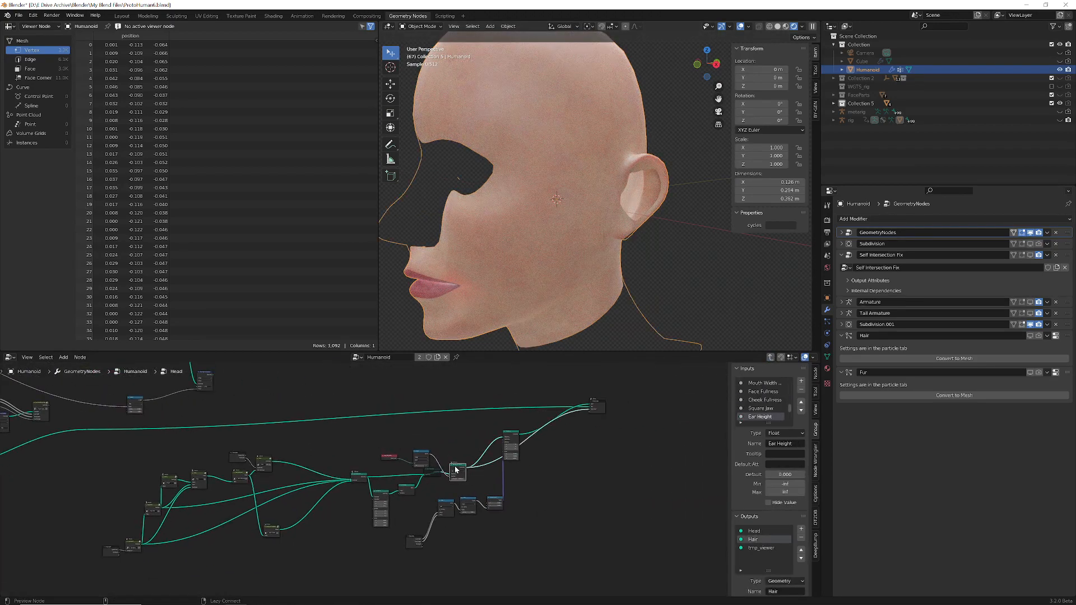
middle_drag(554, 275, 606, 266)
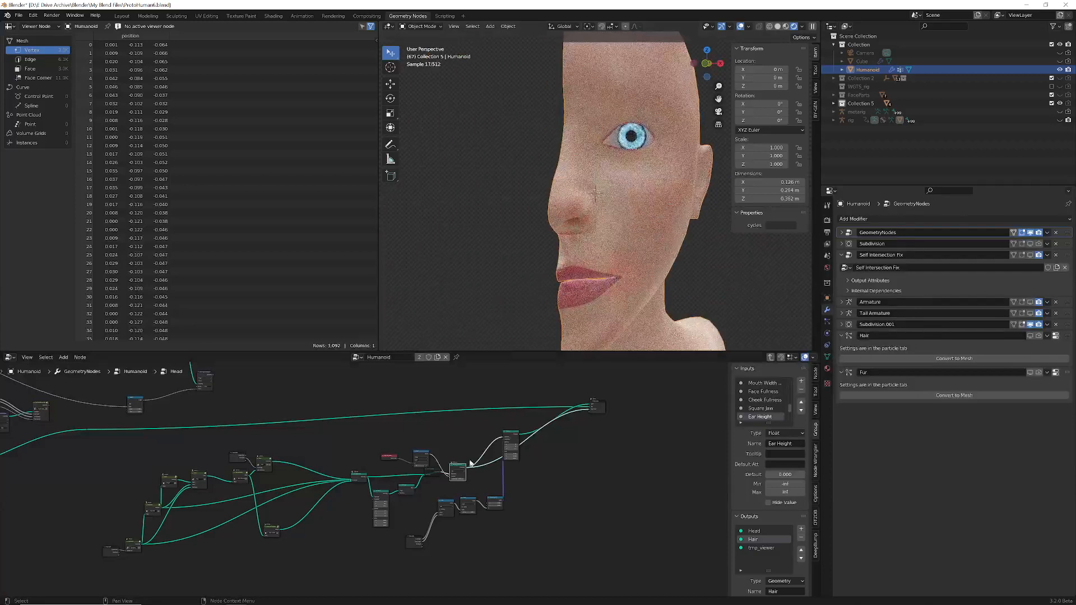
Unmute the Join Geometry node before Merge by Distance so the mirrored half joins the head.
click(422, 474)
click(430, 473)
key(m)
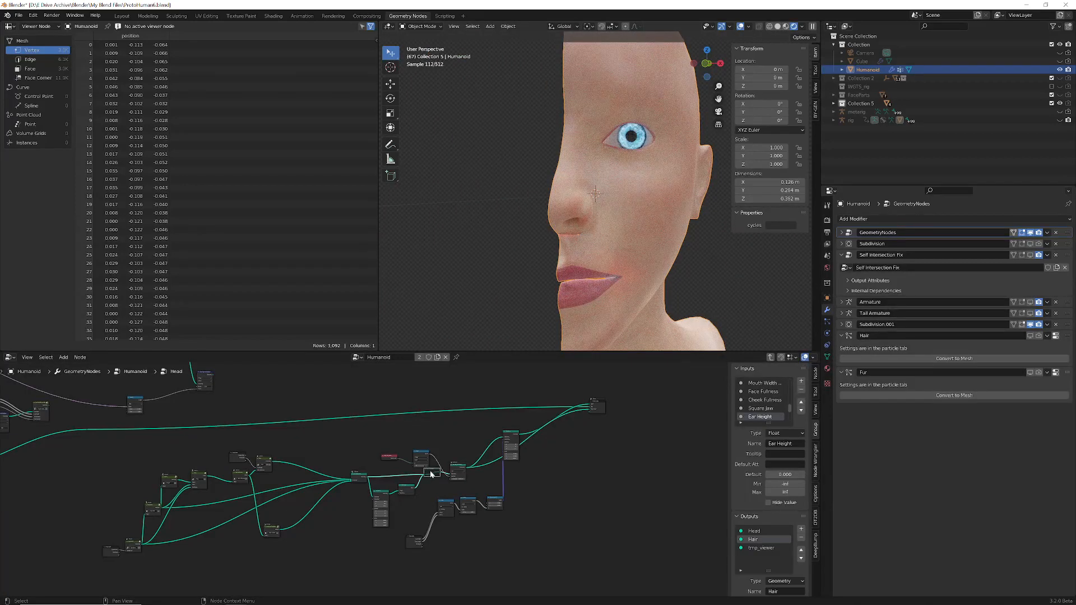
Reposition the Flip Faces node beside the Transform node that mirrors the head.
scroll(421, 485, up, 5)
scroll(422, 496, up, 5)
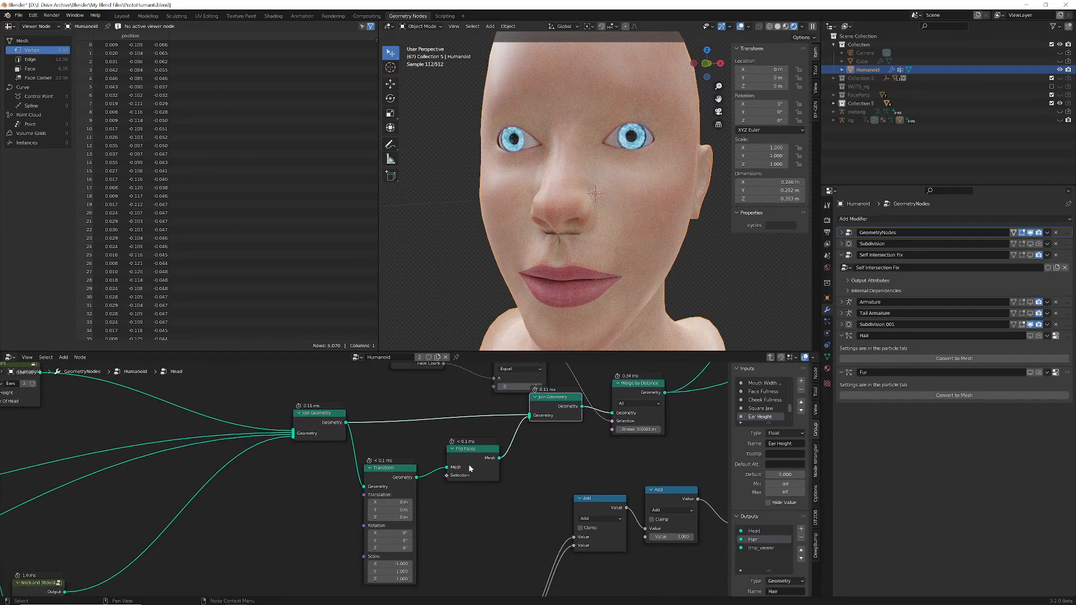
drag(475, 460, 405, 473)
click(468, 474)
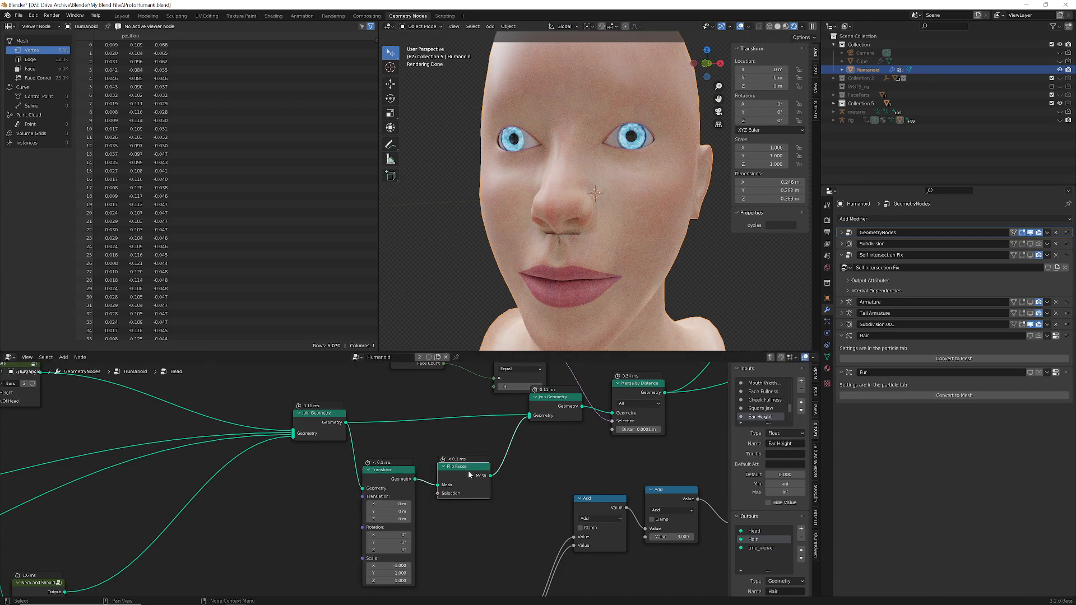
Mute the Flip Faces node, compare the two halves of the rendered face, and re-enable the node.
key(m)
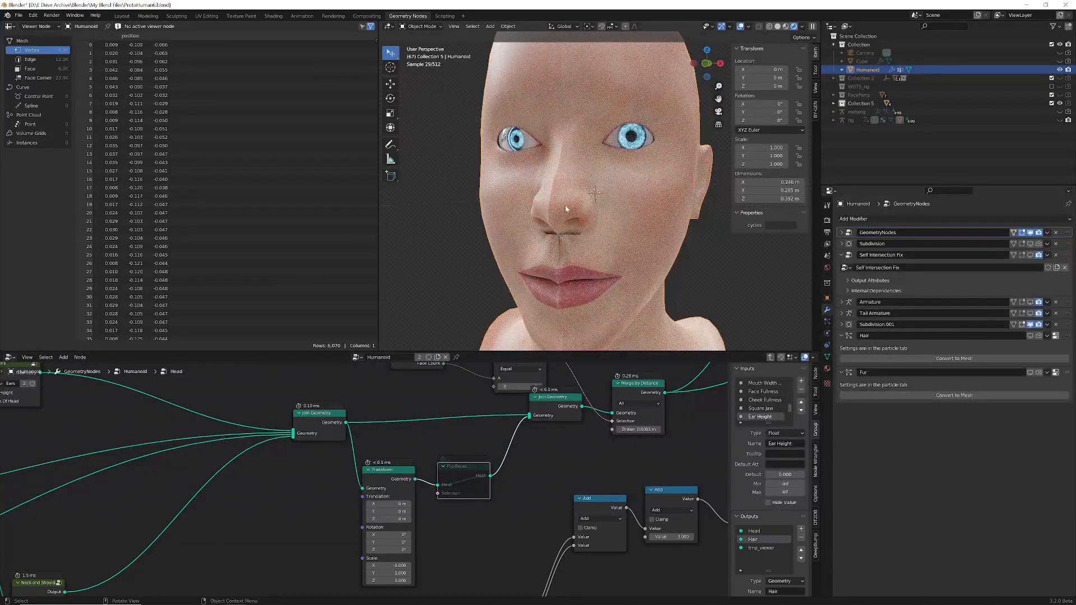
middle_drag(589, 145, 543, 148)
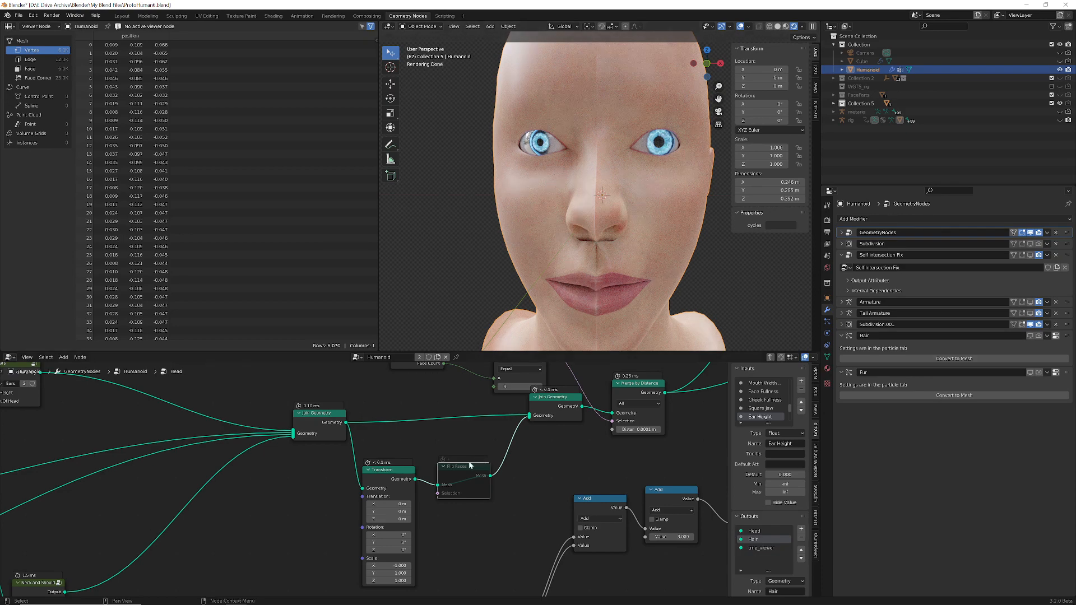
key(m)
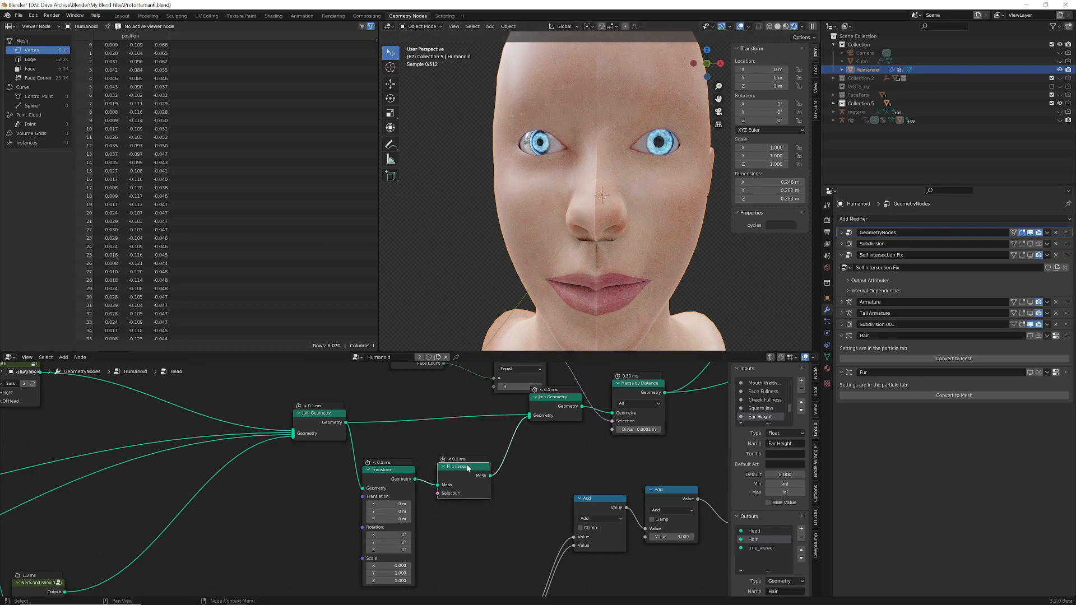
Examine the complete mirrored head, neck and shoulders from the front and the side.
scroll(636, 293, down, 3)
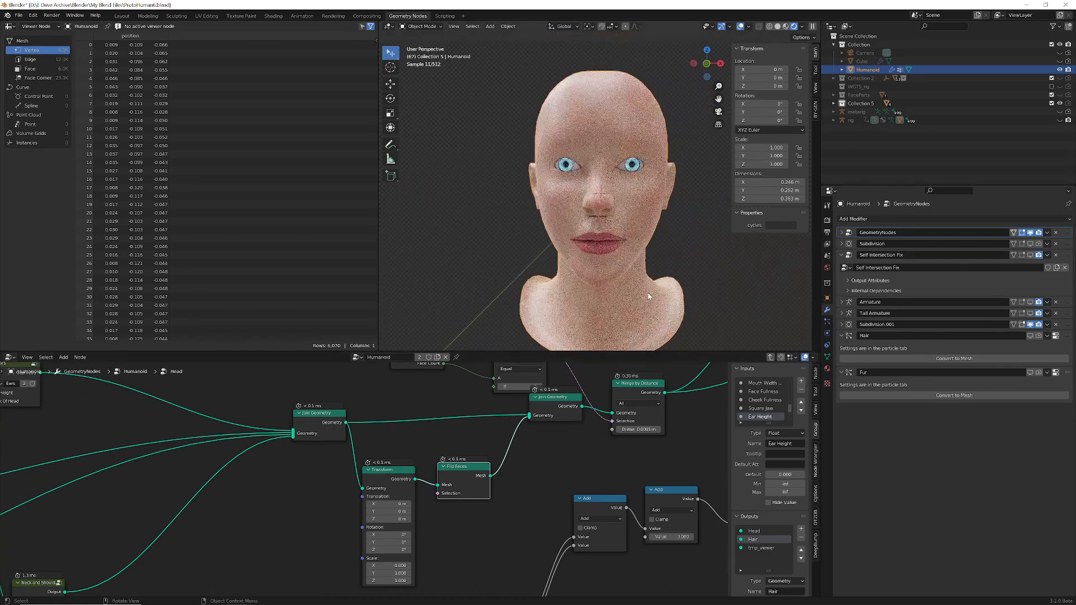
middle_drag(643, 293, 608, 288)
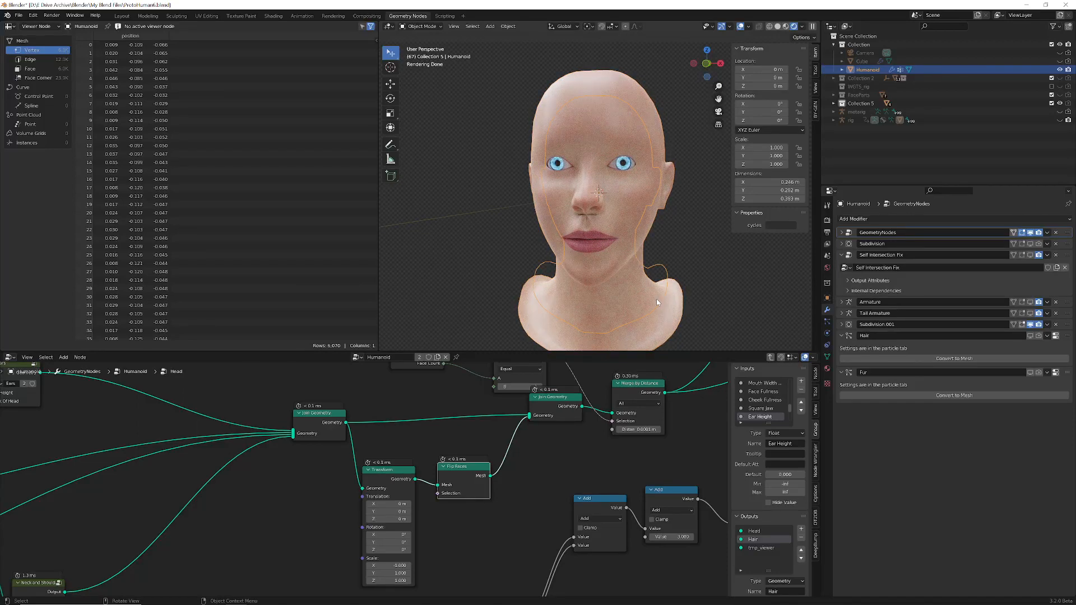
scroll(656, 298, down, 2)
middle_drag(681, 301, 646, 265)
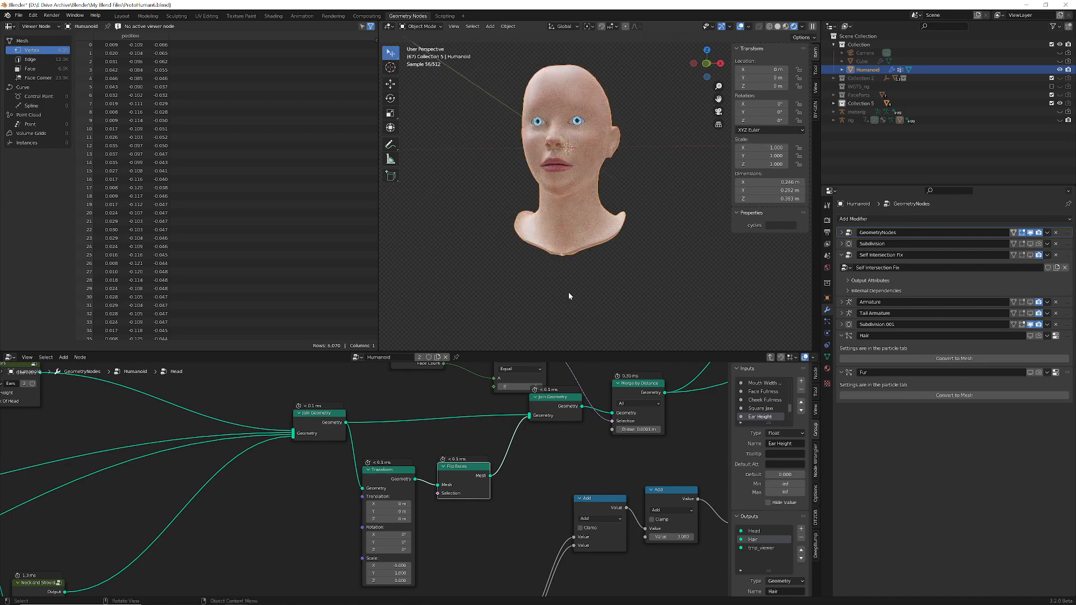
scroll(568, 291, up, 4)
middle_drag(568, 291, 630, 263)
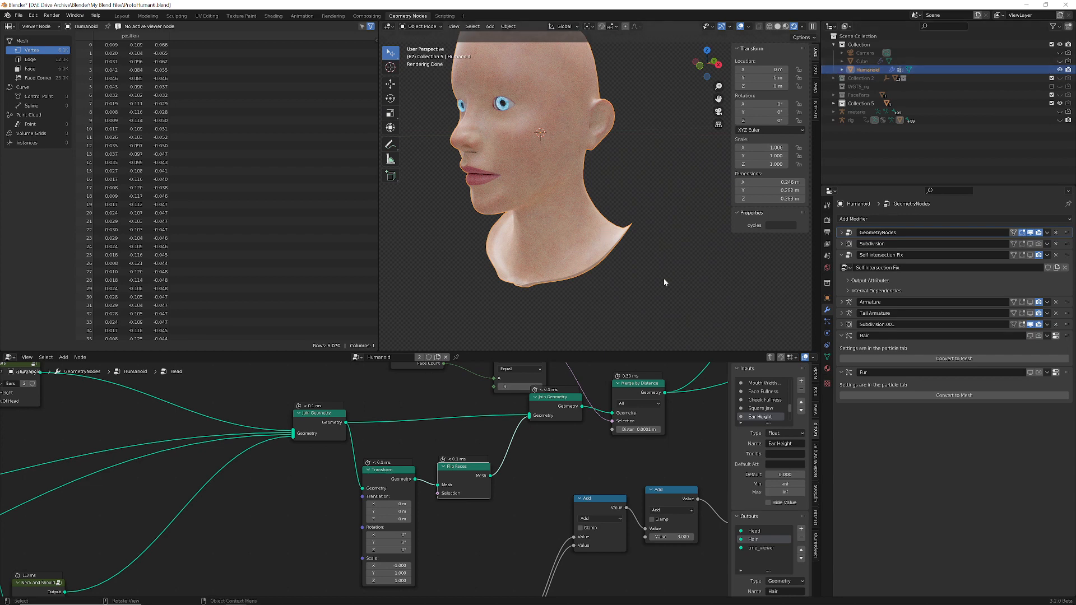
Preview the Neck and Shoulders node's output in the Head group.
scroll(578, 466, down, 2)
middle_drag(374, 505, 490, 481)
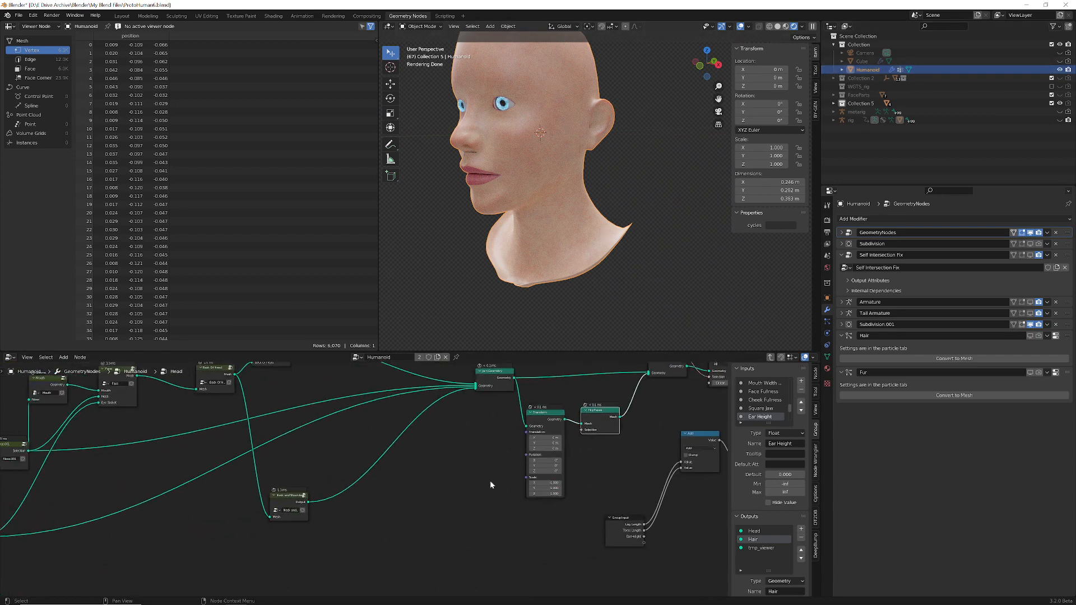
drag(309, 502, 581, 424)
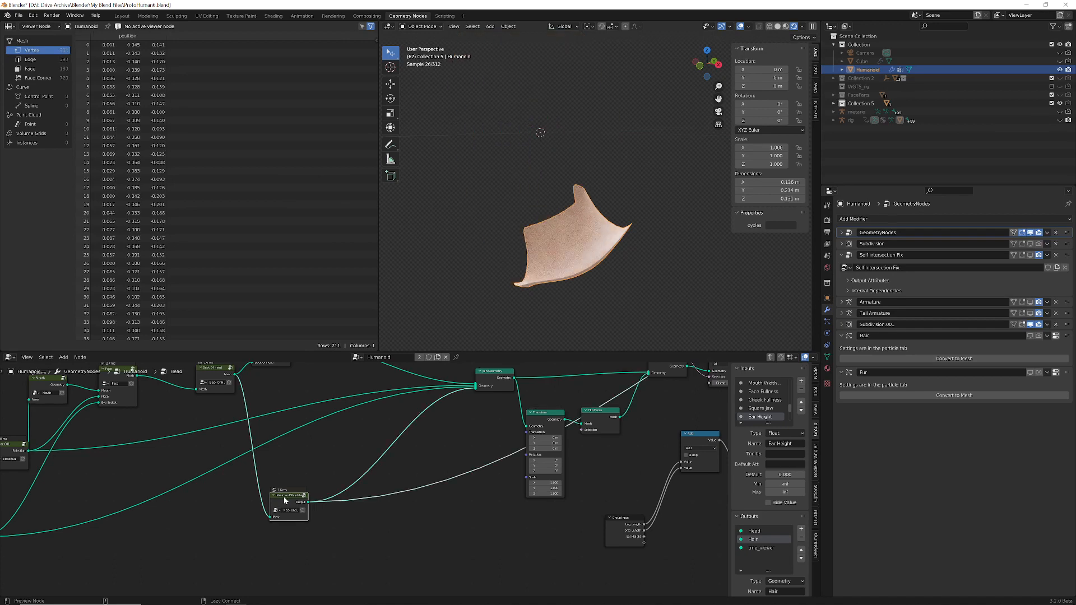
Switch to wireframe shading, disable Subdivision.001 in the viewport, and examine the neck and shoulder mesh from another angle.
click(769, 26)
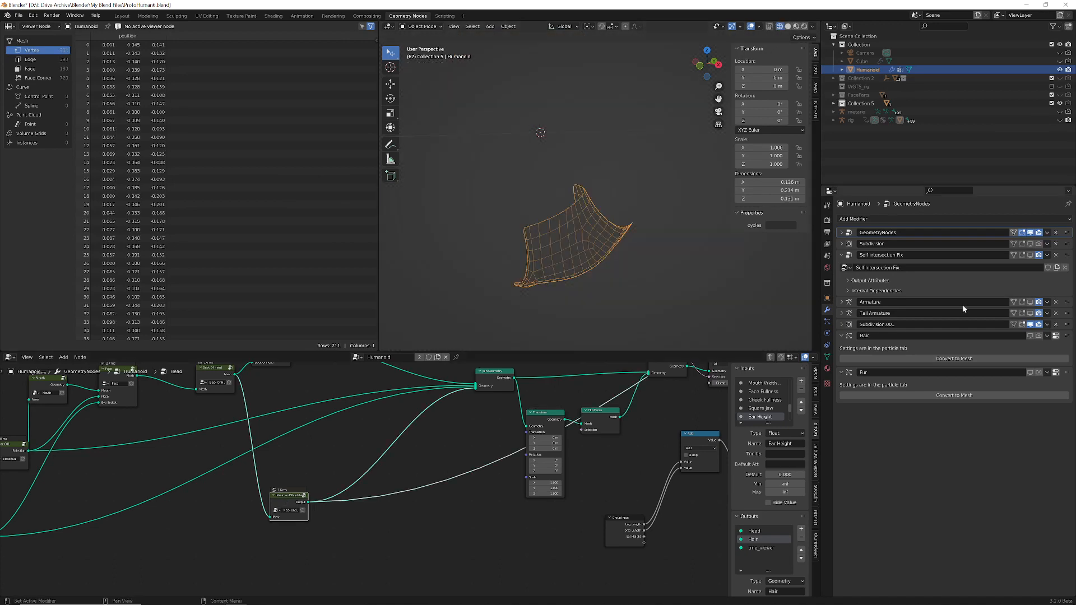
click(1030, 324)
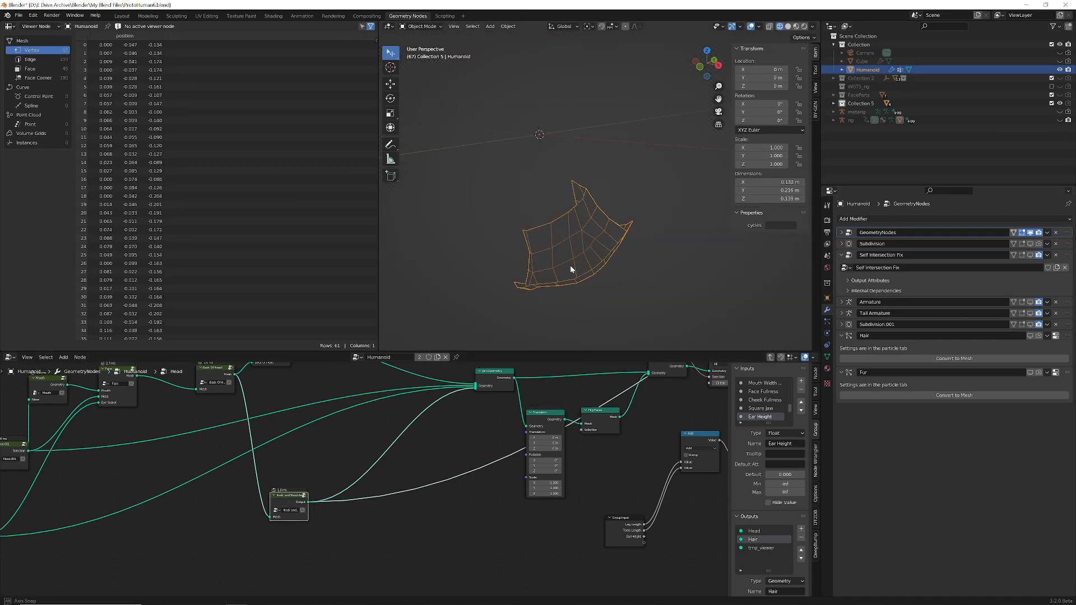
middle_drag(570, 265, 612, 240)
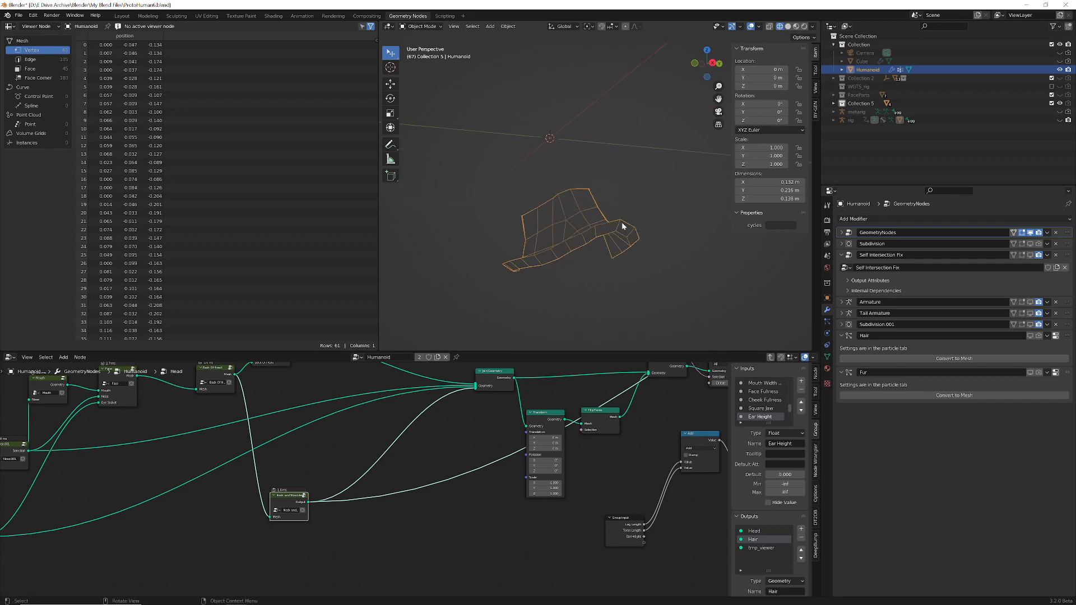
Open the Neck and Shoulders group, mute its Extrude Mesh node, and examine the mesh without that extrusion.
click(304, 497)
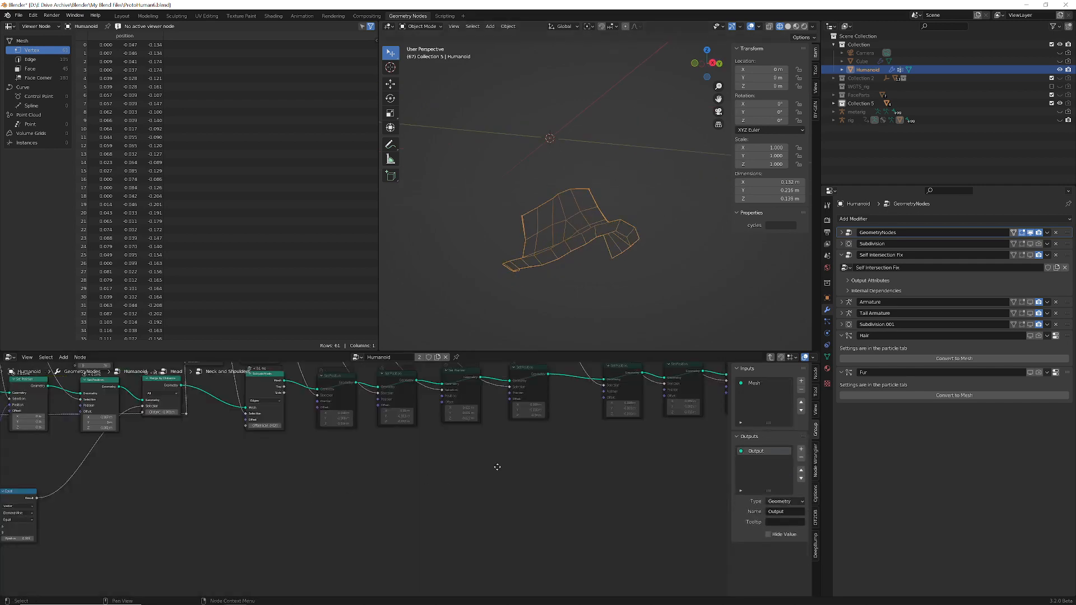
scroll(460, 449, up, 3)
middle_drag(459, 450, 367, 447)
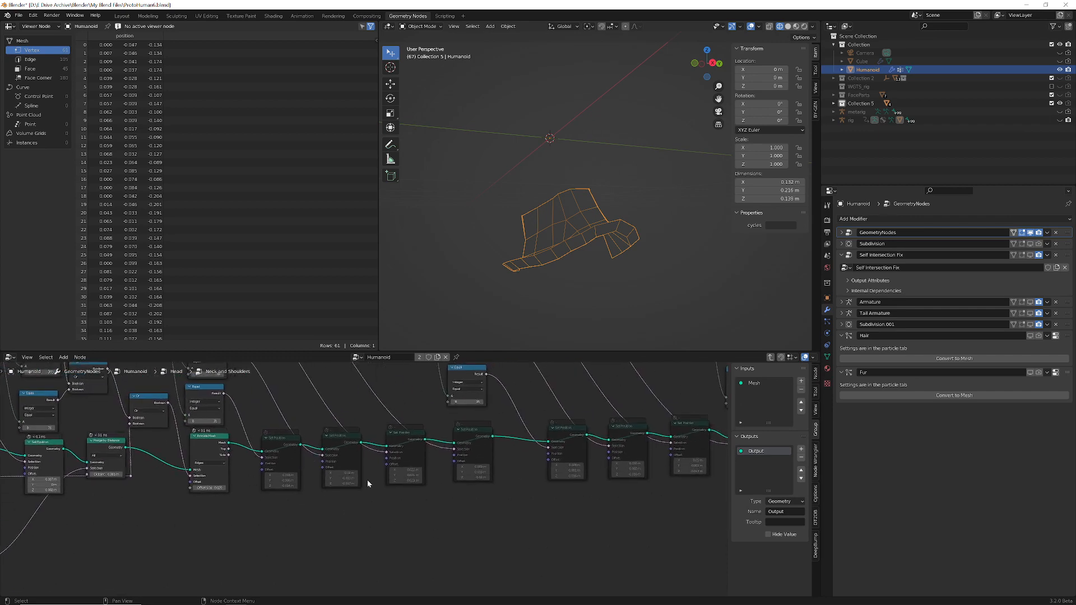
click(210, 439)
key(m)
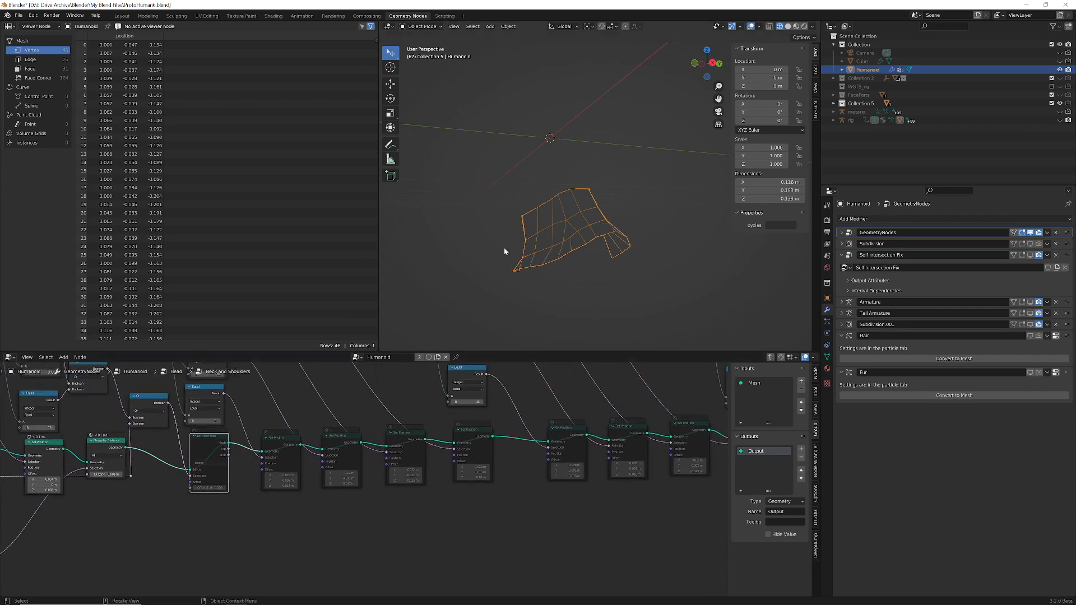
middle_drag(503, 247, 661, 263)
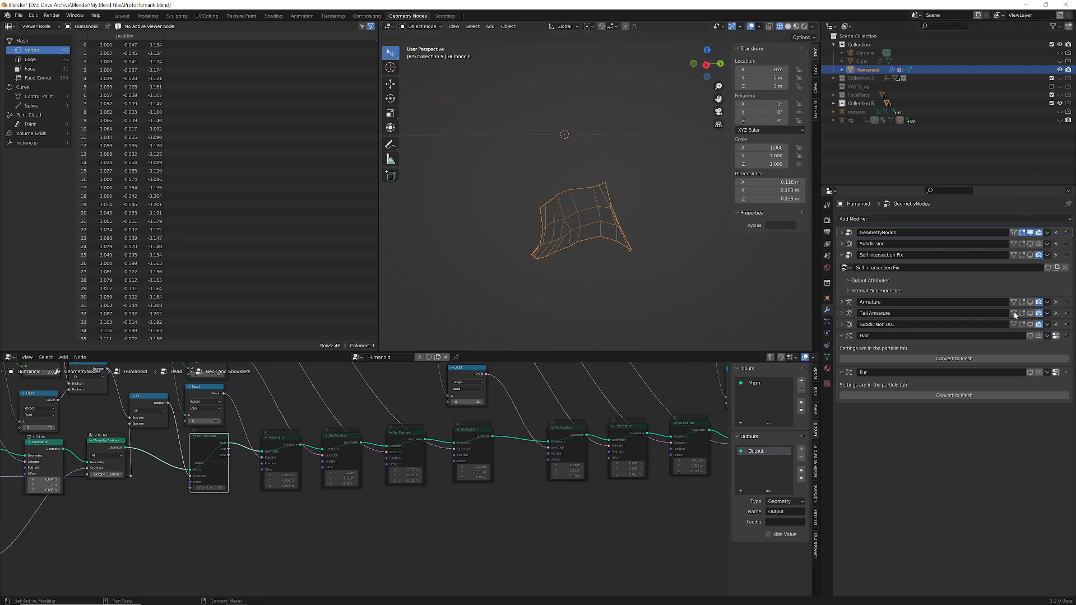
Enable Subdivision.001 in the viewport and examine the smoothed neck and shoulder wireframe from the side and up close.
click(1030, 324)
middle_drag(726, 246, 540, 288)
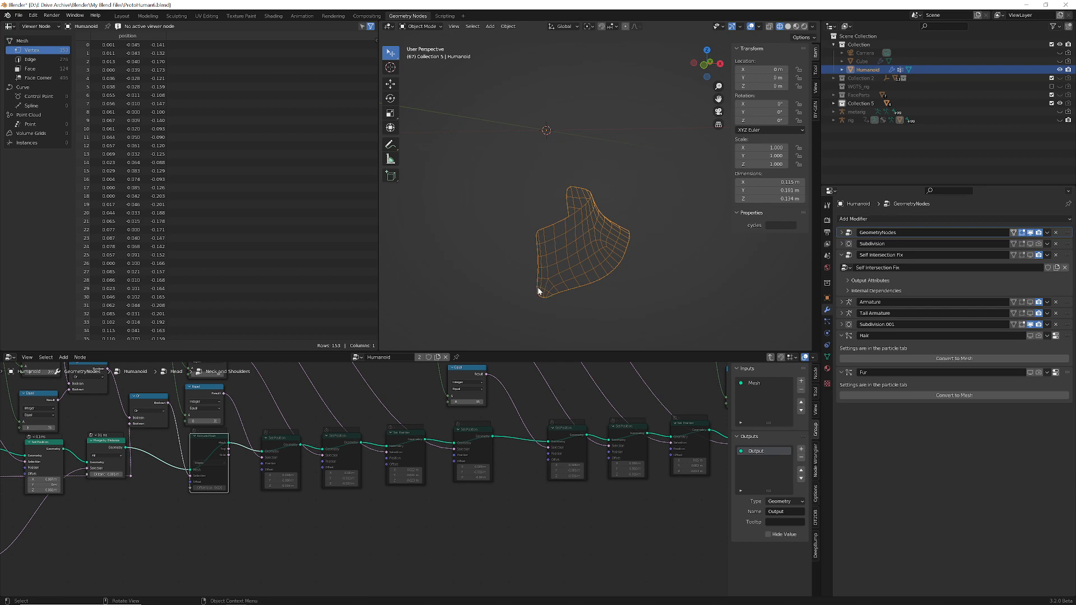
middle_drag(679, 269, 591, 242)
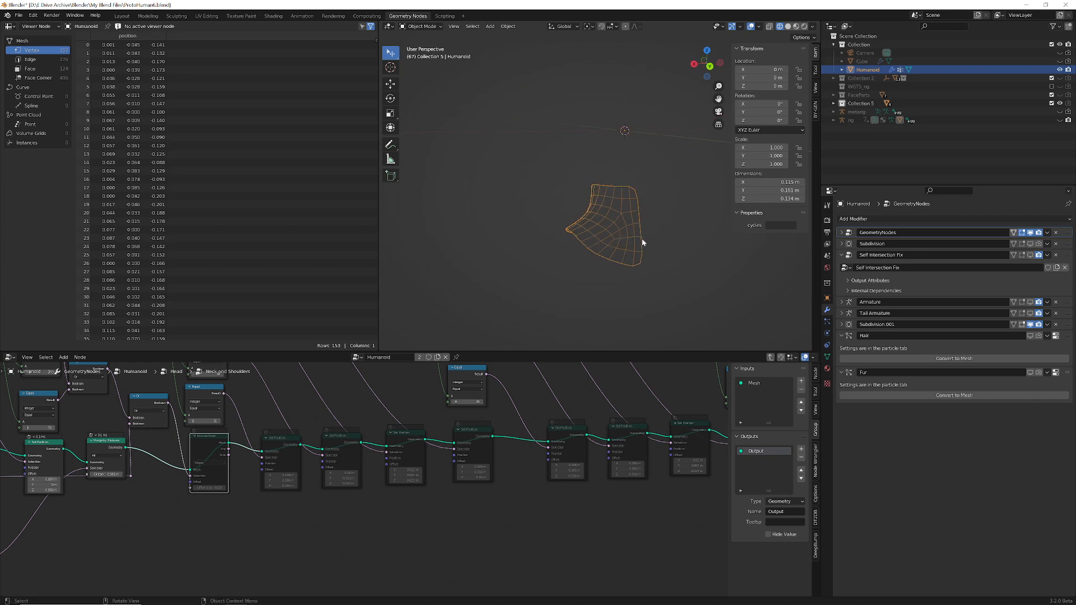
scroll(631, 241, up, 3)
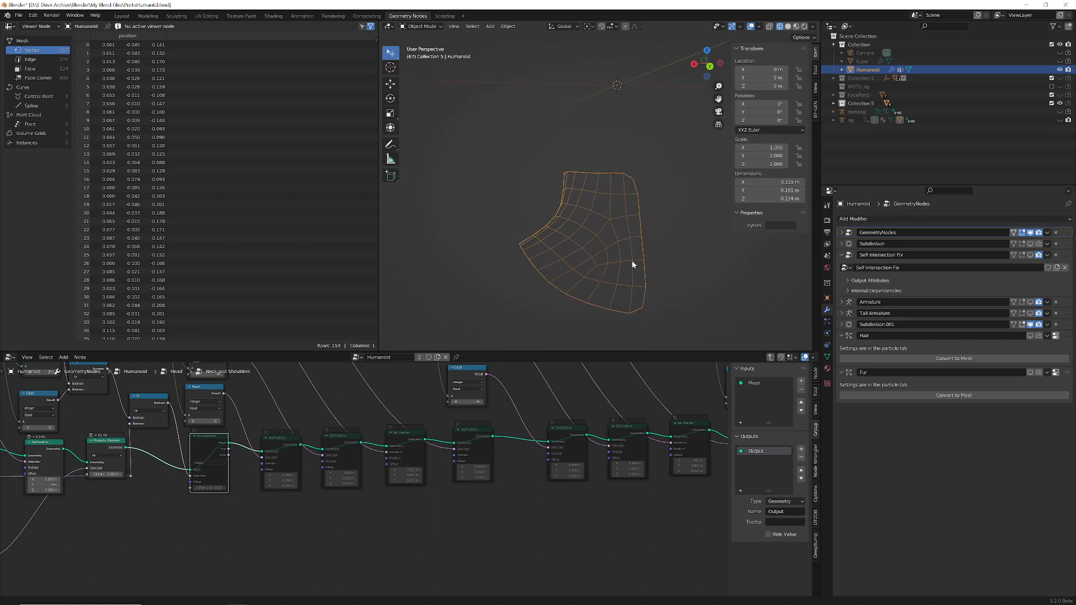
shift+middle_drag(632, 263, 606, 255)
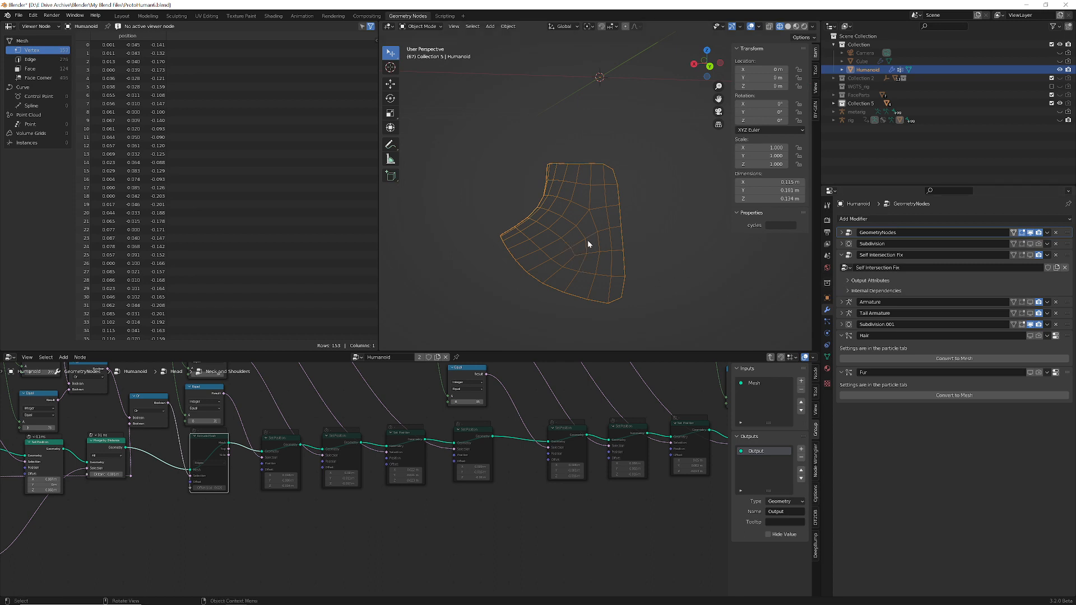
Compare the neck and shoulder mesh with and without Subdivision.001, leave the modifier disabled in the viewport, and examine the base topology from several angles.
click(1030, 325)
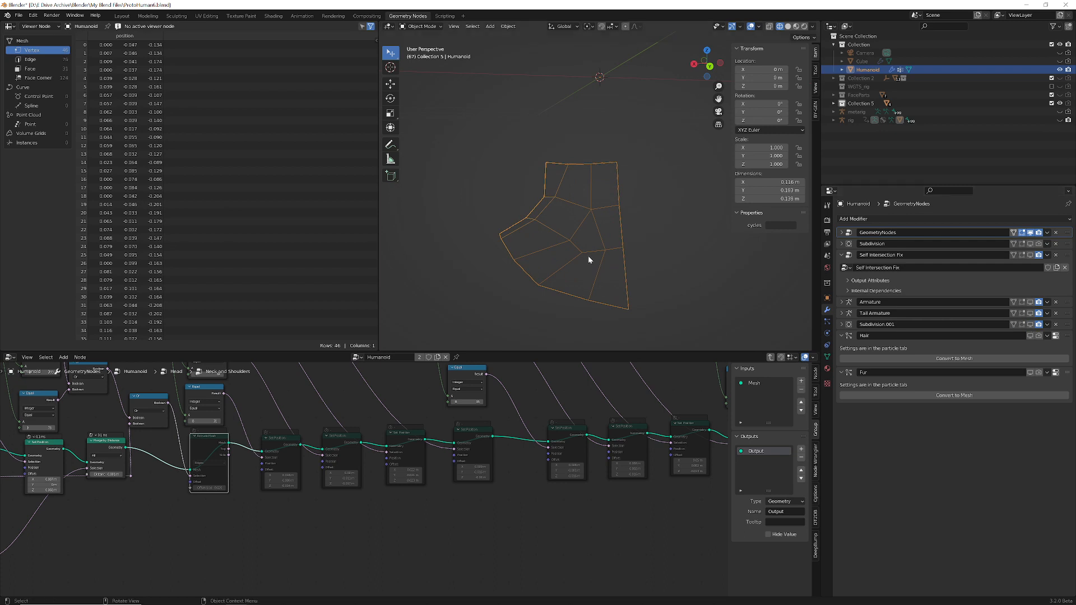
click(1030, 325)
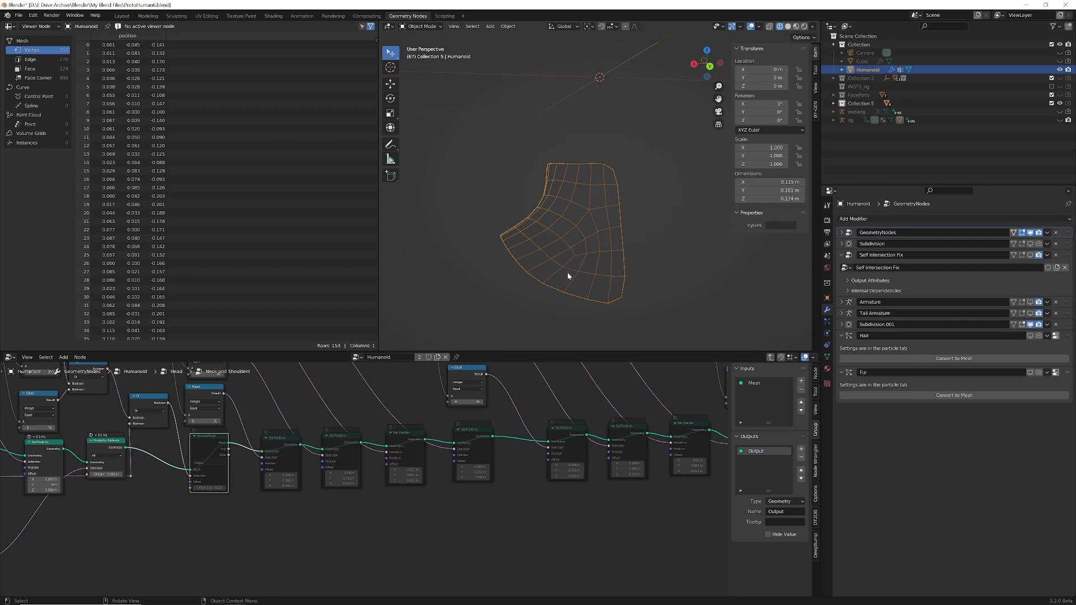
click(1029, 325)
middle_drag(591, 248, 644, 259)
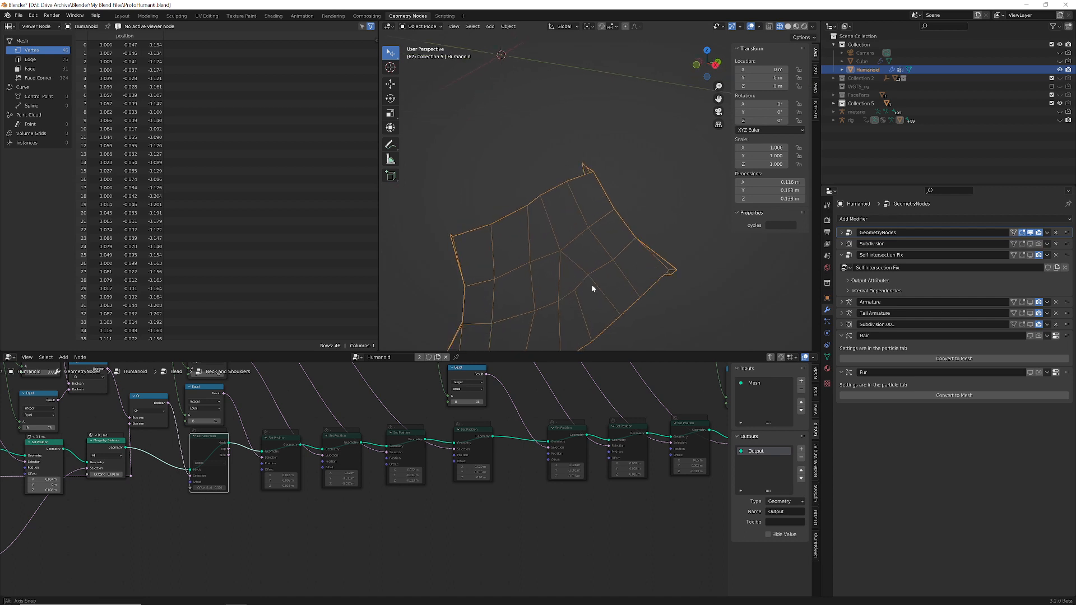
middle_drag(590, 284, 586, 281)
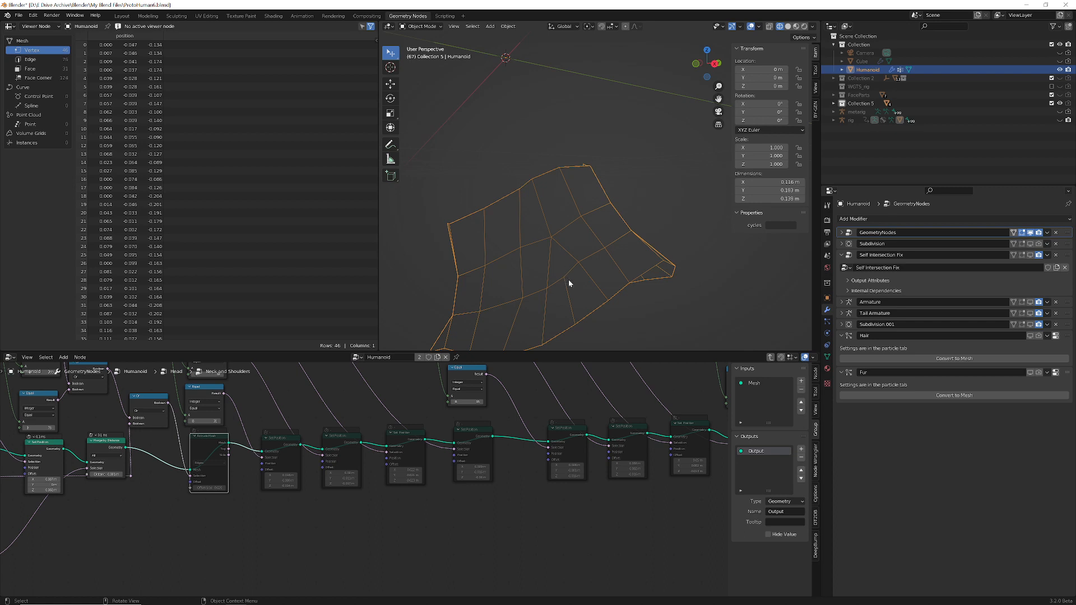
middle_drag(579, 321, 649, 269)
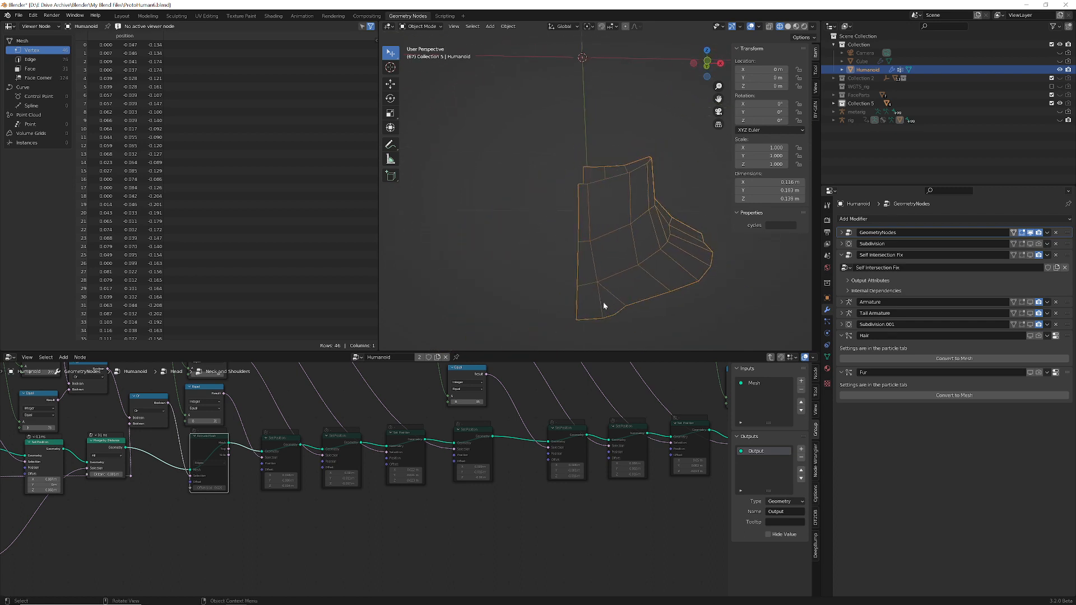
middle_drag(604, 305, 603, 280)
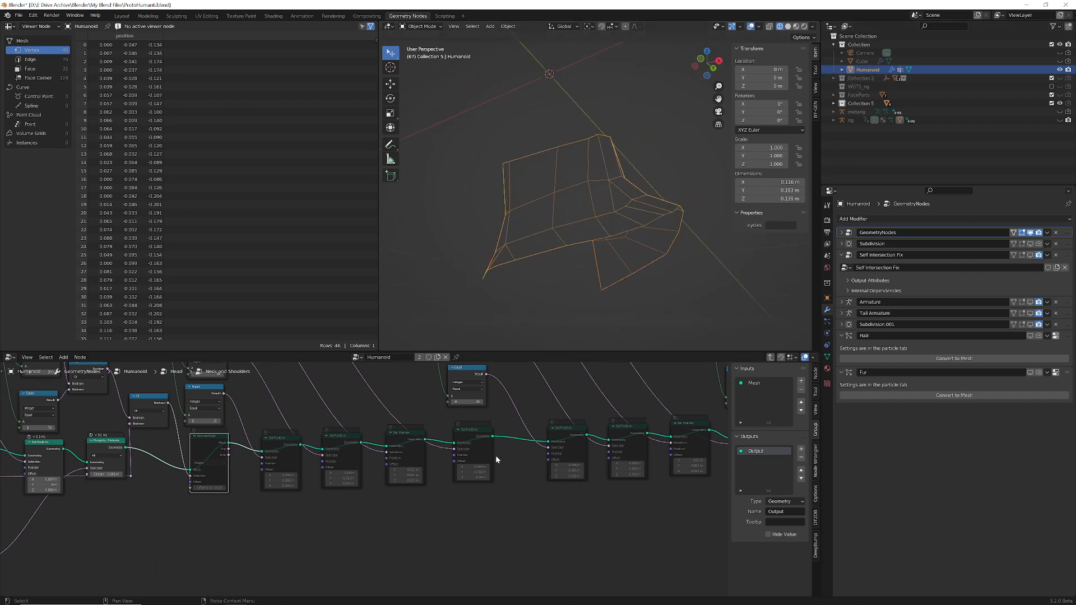
scroll(520, 478, down, 1)
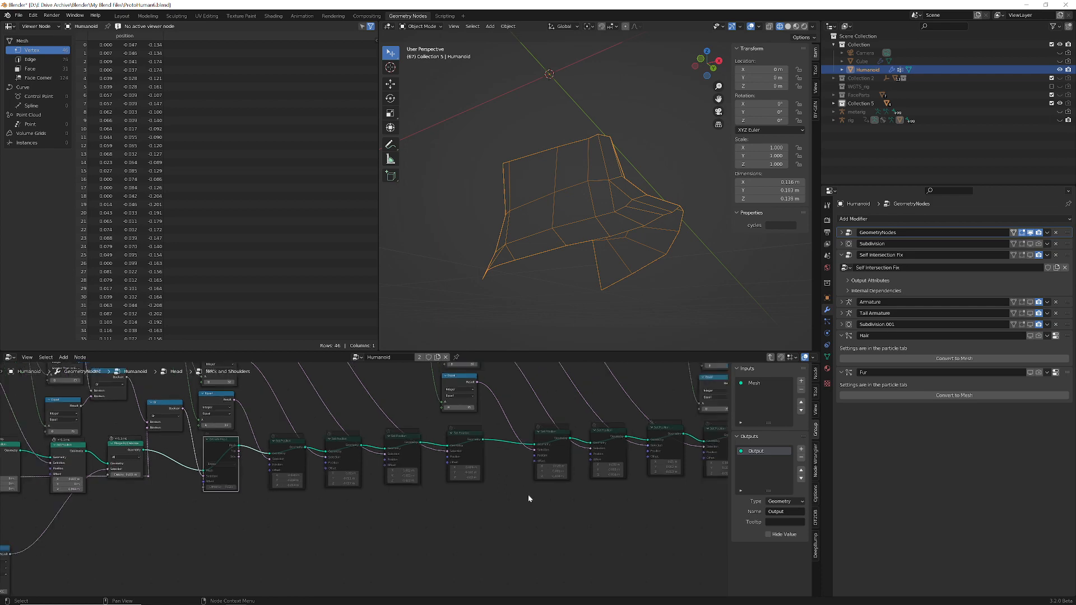